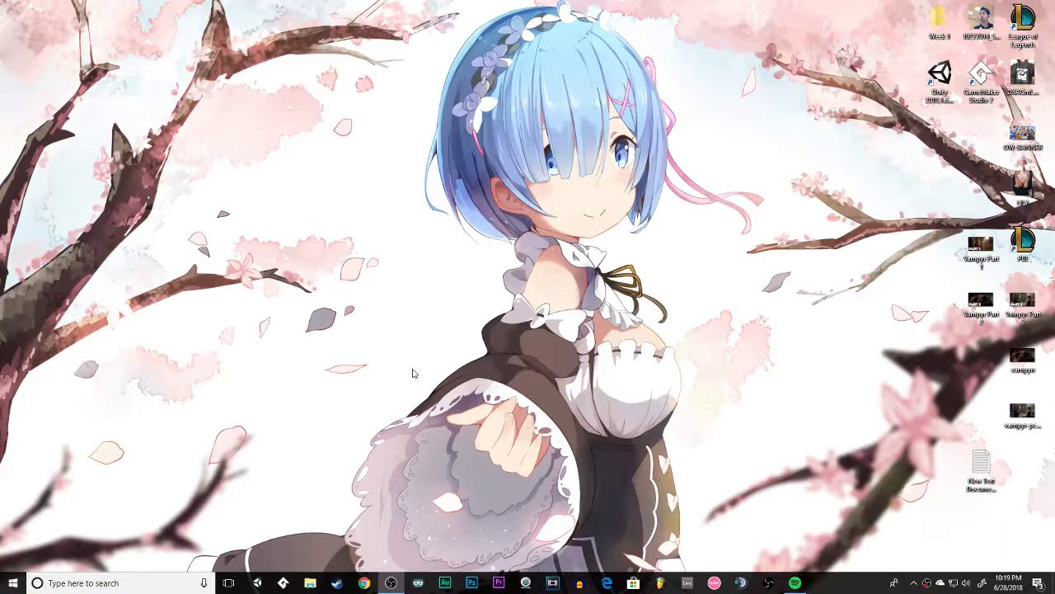
Open Steam, search the store for "steam link" and open the Steam Link product page.
{"action": "left_click", "coordinate": [336, 583]}
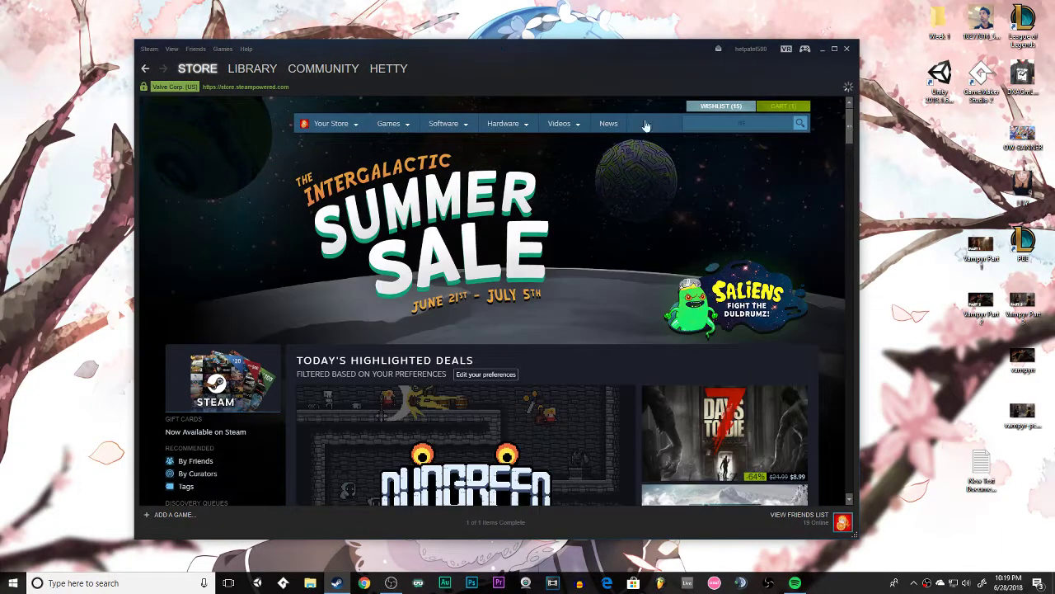
{"action": "left_click", "coordinate": [721, 123]}
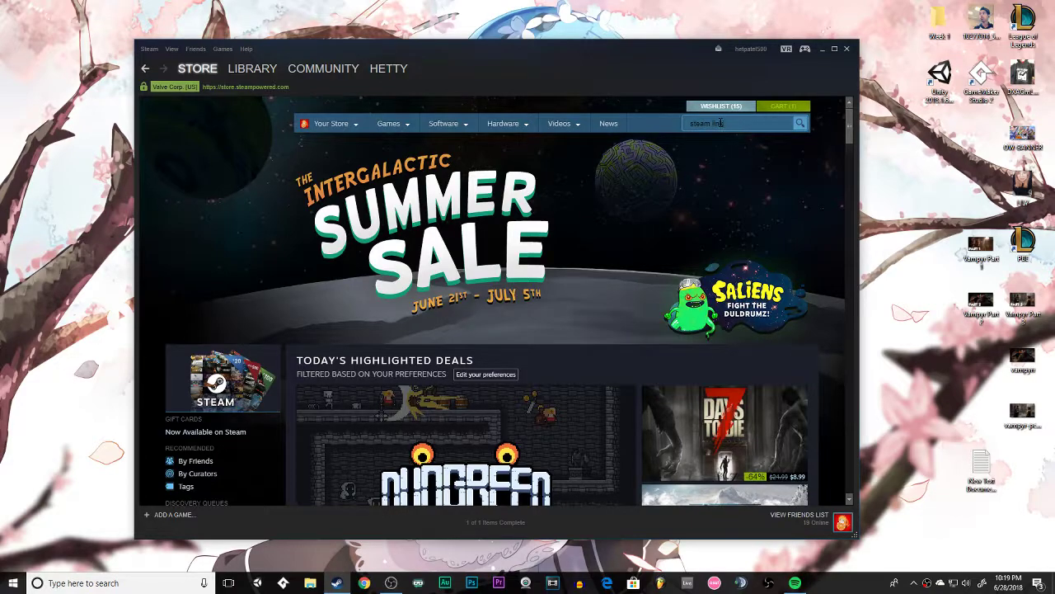
{"action": "type", "text": "steam link"}
{"action": "key", "text": "Return"}
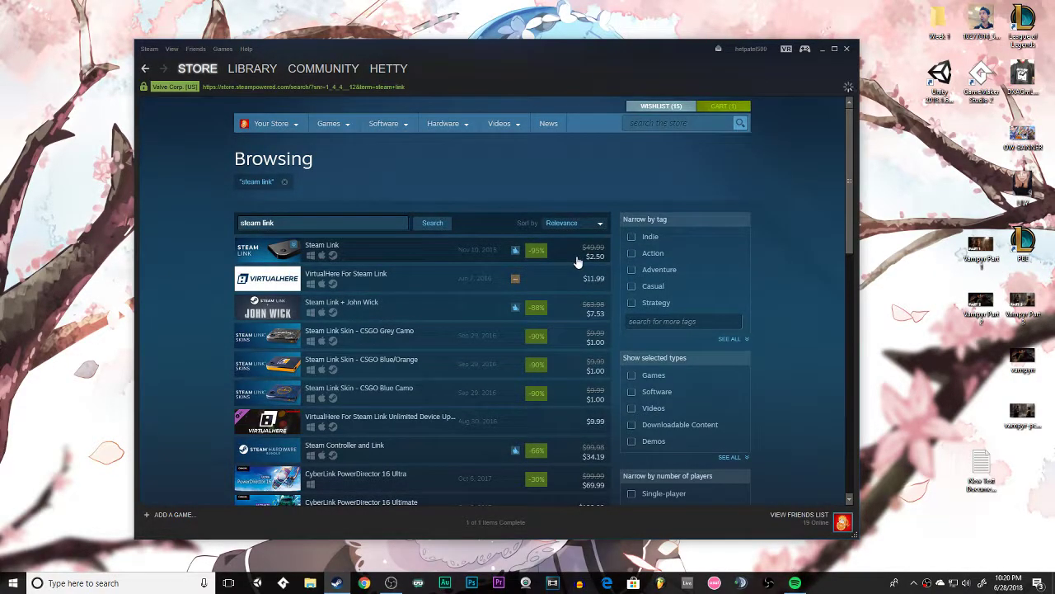
{"action": "left_click", "coordinate": [561, 263]}
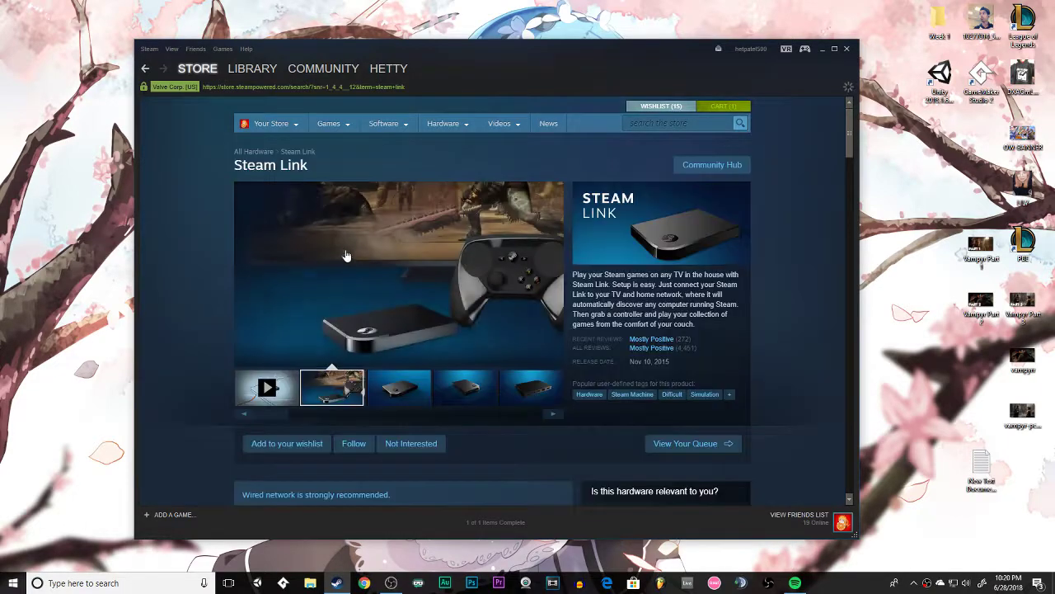
Examine the Steam Link product page, including its title, images, delivery notice and purchase options.
{"action": "left_click_drag", "start_coordinate": [235, 166], "coordinate": [334, 171]}
{"action": "left_click", "coordinate": [336, 167]}
{"action": "scroll", "coordinate": [528, 232], "scroll_direction": "down", "scroll_amount": 3}
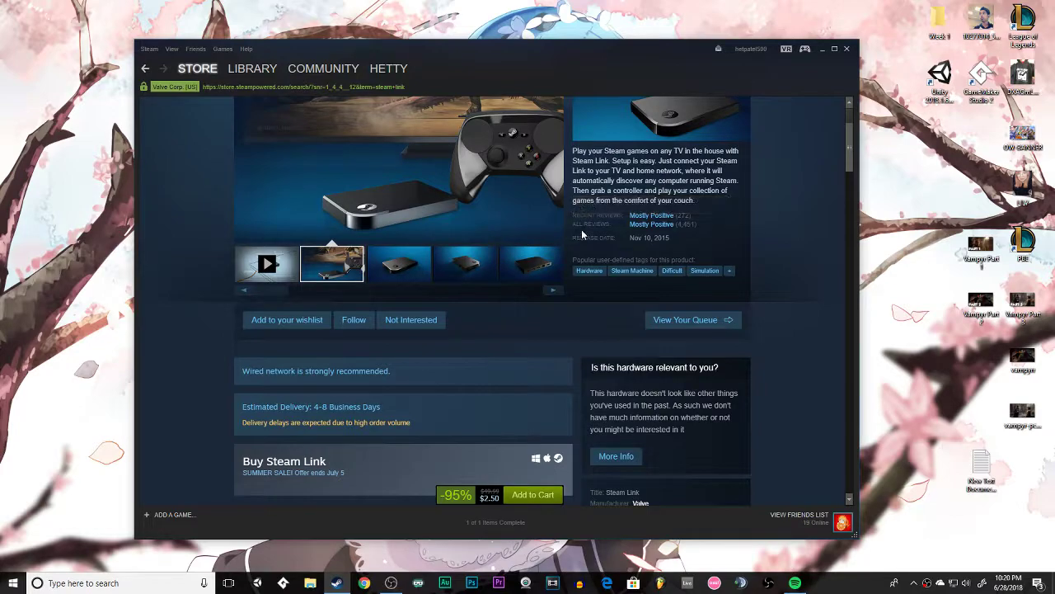
{"action": "scroll", "coordinate": [440, 260], "scroll_direction": "down", "scroll_amount": 2}
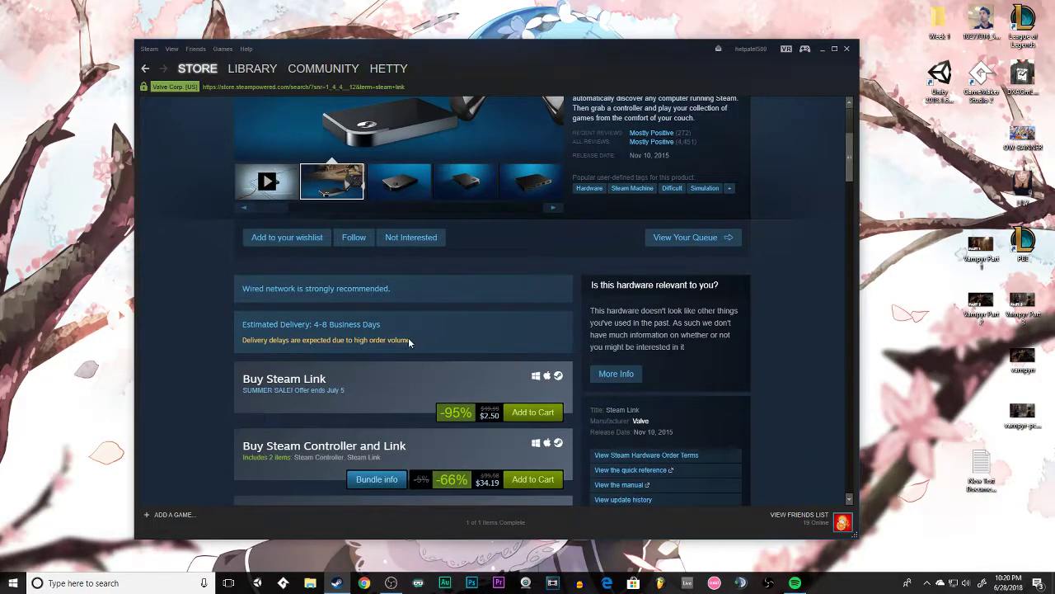
{"action": "left_click_drag", "start_coordinate": [419, 342], "coordinate": [245, 341]}
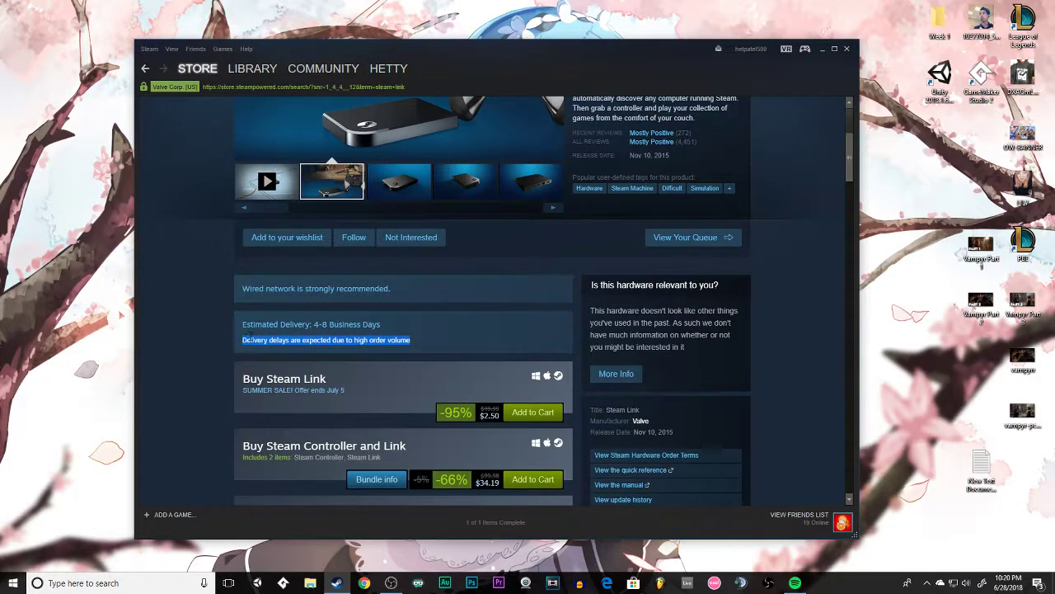
{"action": "left_click", "coordinate": [254, 340]}
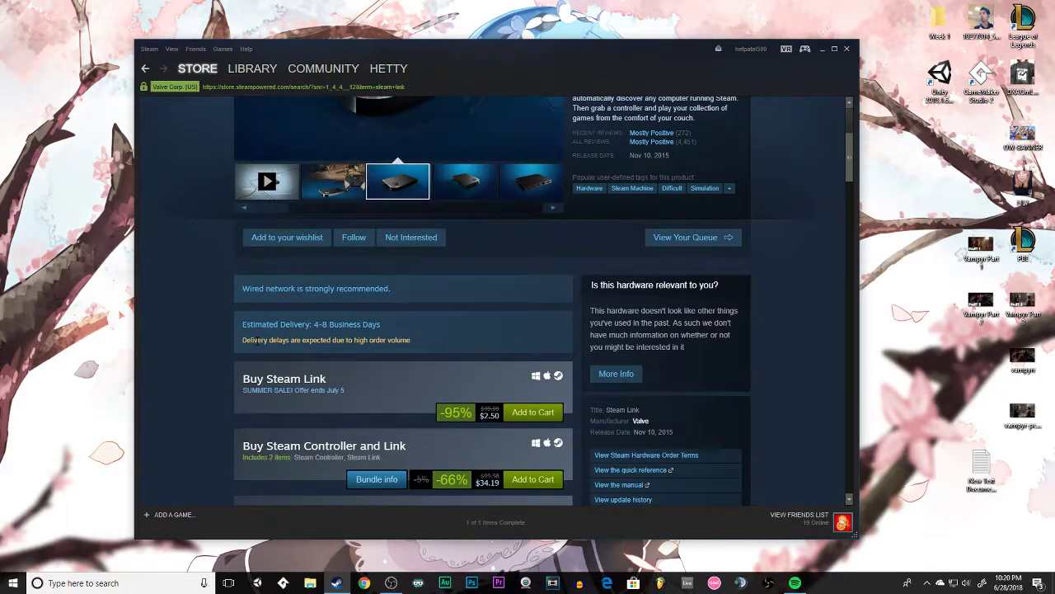
{"action": "scroll", "coordinate": [417, 244], "scroll_direction": "up", "scroll_amount": 3}
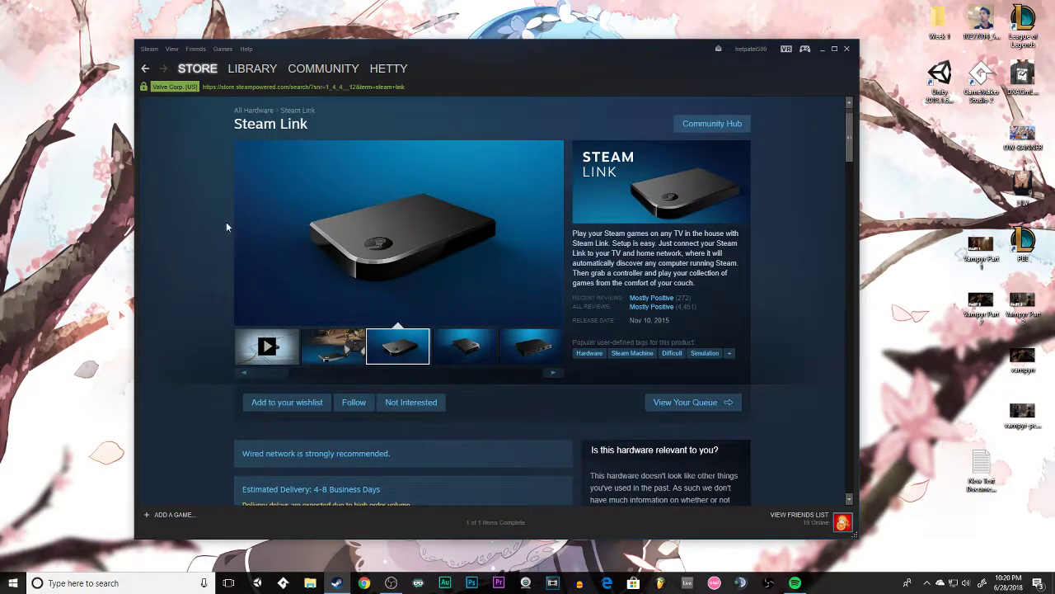
{"action": "mouse_move", "coordinate": [229, 125]}
{"action": "left_mouse_down"}
{"action": "mouse_move", "coordinate": [375, 122]}
{"action": "mouse_move", "coordinate": [241, 125]}
{"action": "left_mouse_up"}
{"action": "left_click_drag", "start_coordinate": [661, 47], "coordinate": [636, 45]}
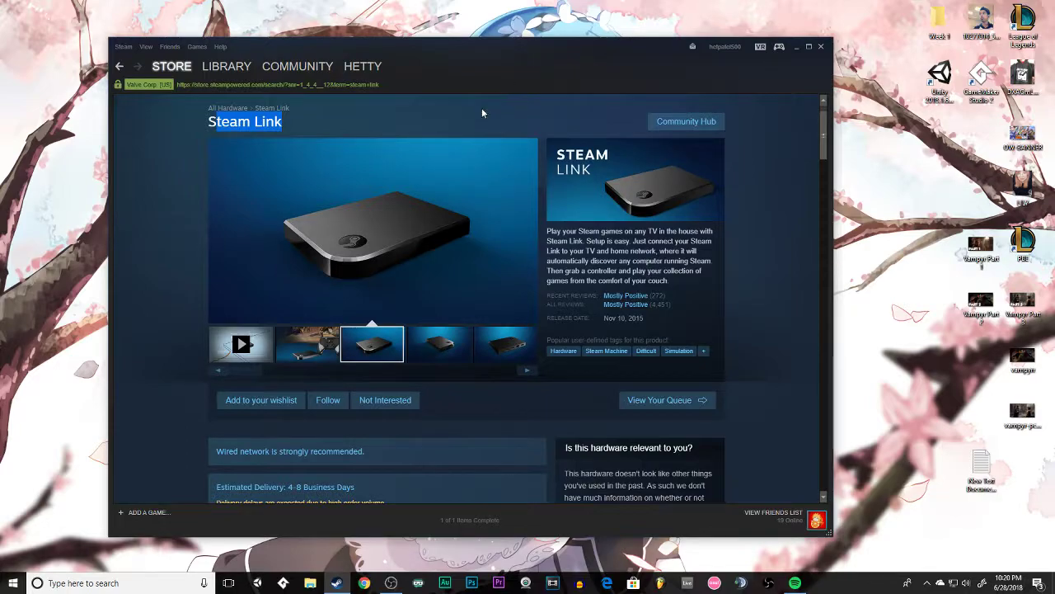
{"action": "left_click", "coordinate": [509, 116]}
{"action": "left_click_drag", "start_coordinate": [646, 56], "coordinate": [656, 52]}
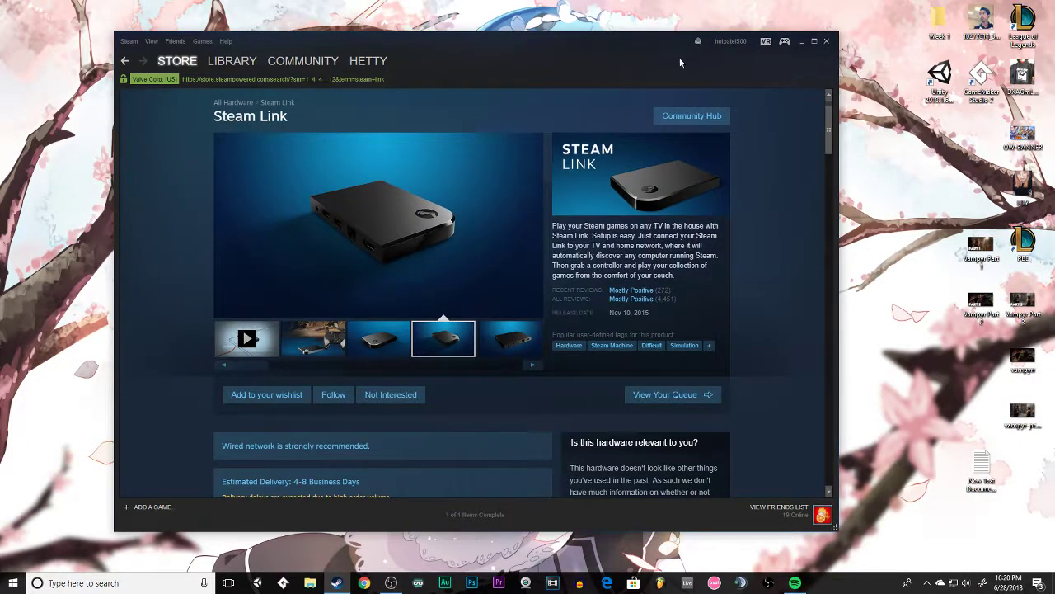
{"action": "left_click_drag", "start_coordinate": [624, 54], "coordinate": [635, 52]}
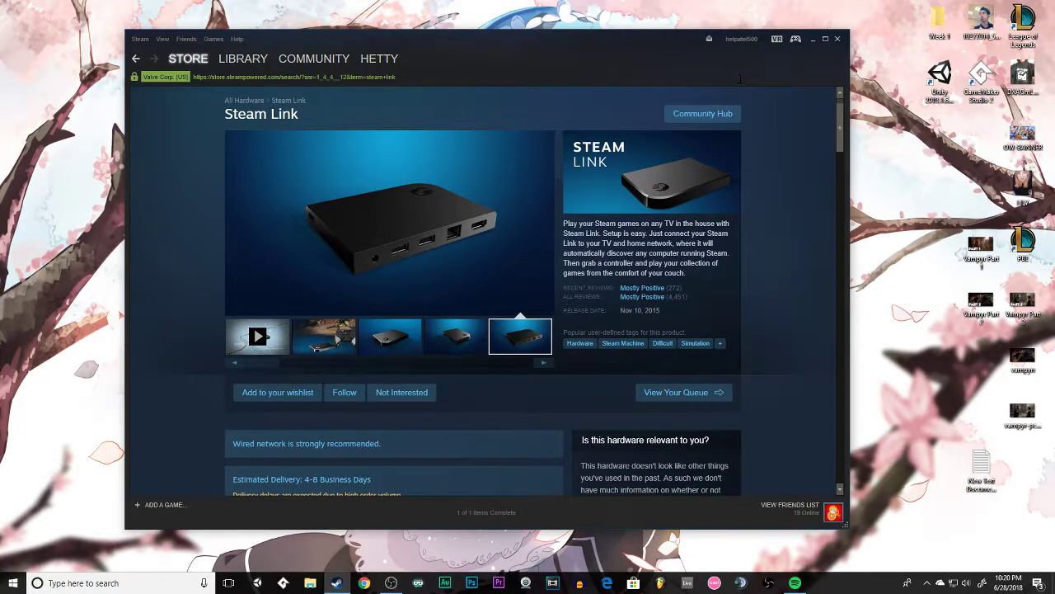
{"action": "scroll", "coordinate": [549, 191], "scroll_direction": "down", "scroll_amount": 1}
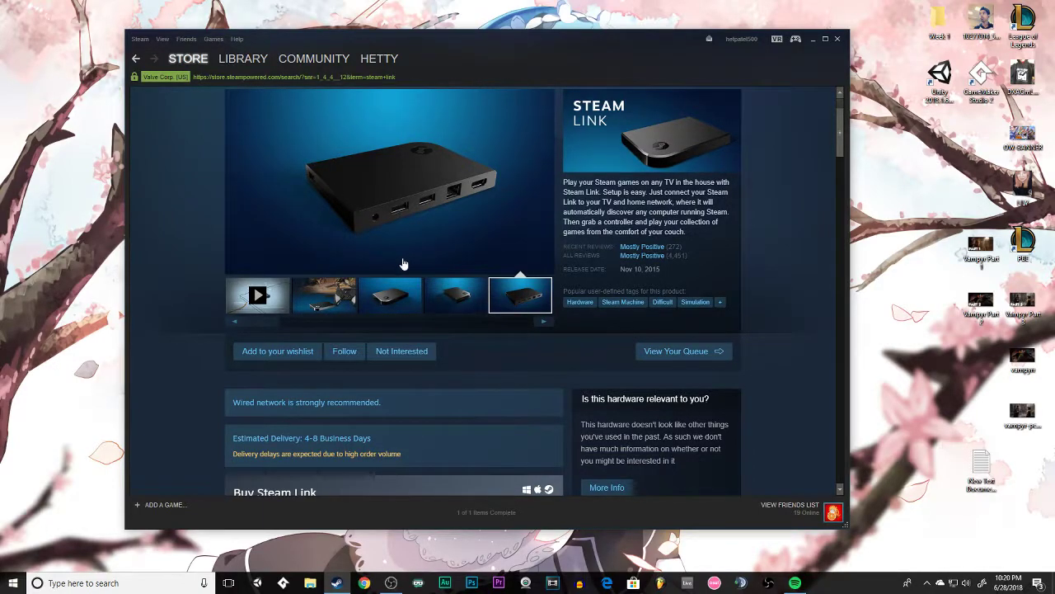
{"action": "scroll", "coordinate": [402, 263], "scroll_direction": "up", "scroll_amount": 2}
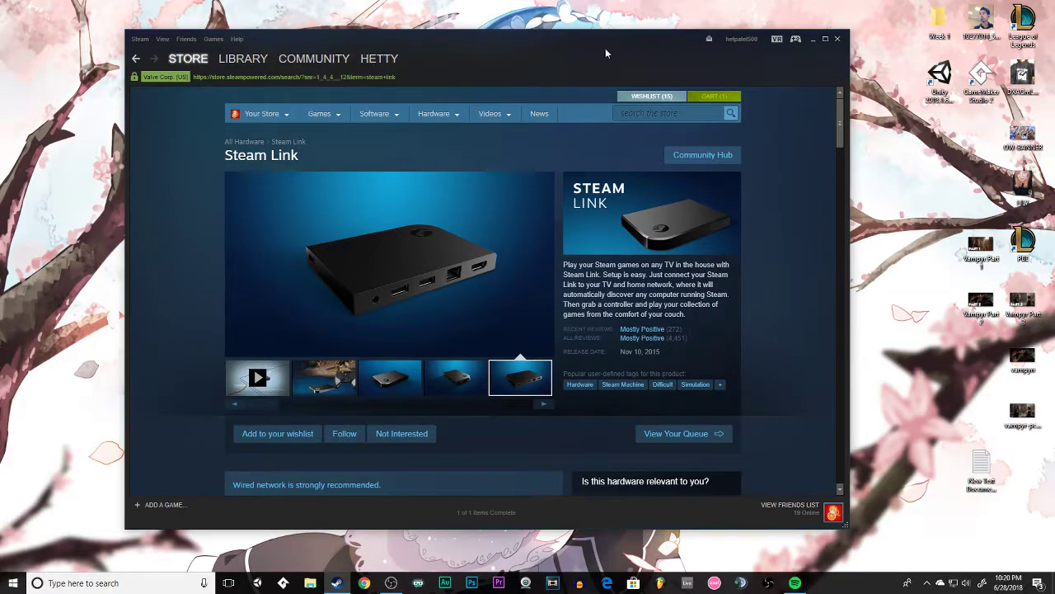
Look through the list of games in the Steam library.
{"action": "left_click", "coordinate": [243, 58]}
{"action": "scroll", "coordinate": [210, 319], "scroll_direction": "down", "scroll_amount": 20}
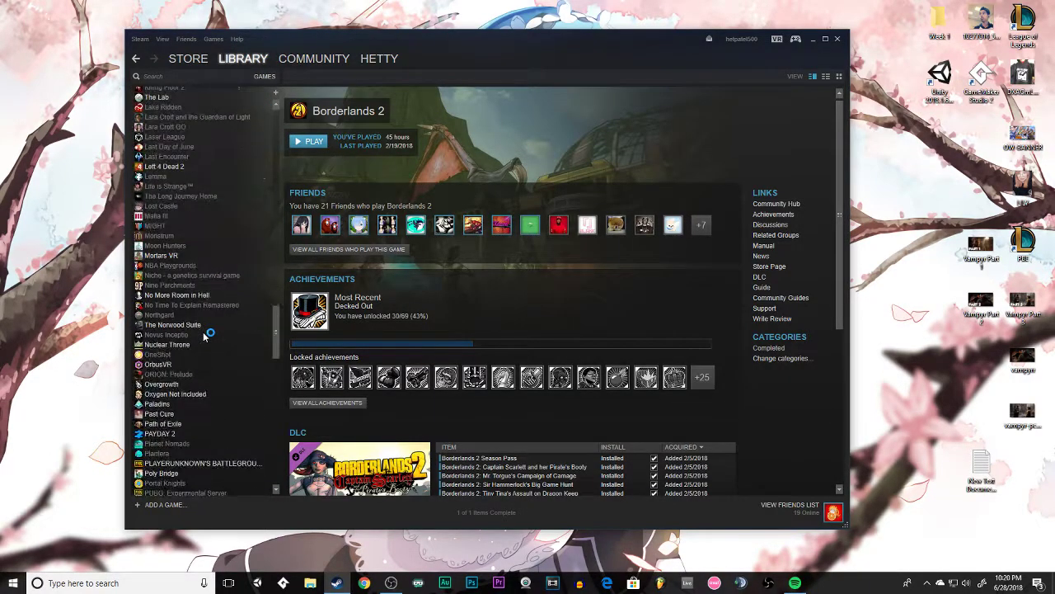
{"action": "scroll", "coordinate": [196, 446], "scroll_direction": "up", "scroll_amount": 20}
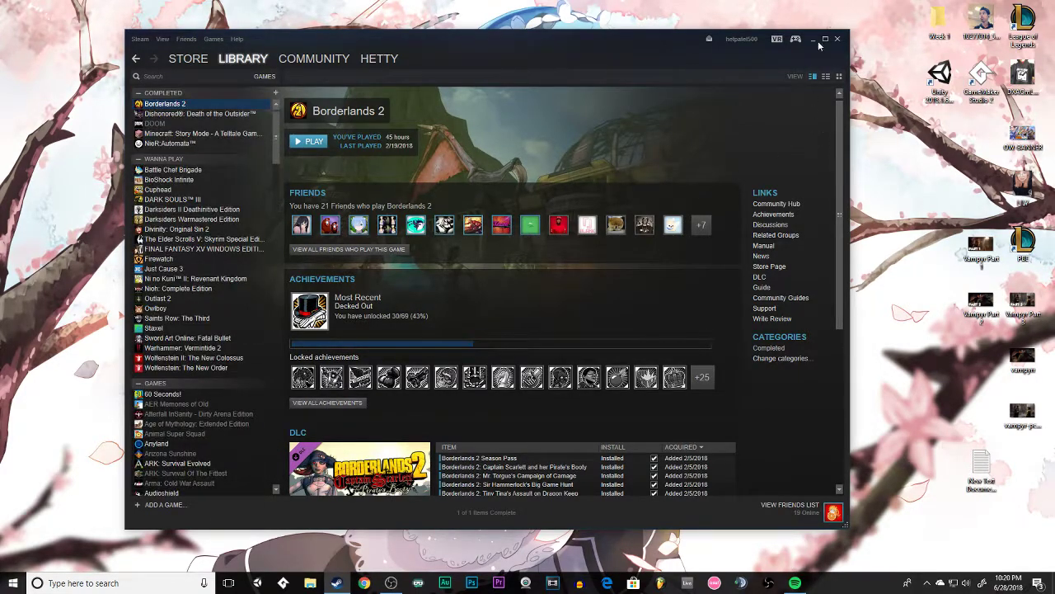
Search the Steam store for "netflix", look over the results and close Steam.
{"action": "left_click", "coordinate": [191, 60]}
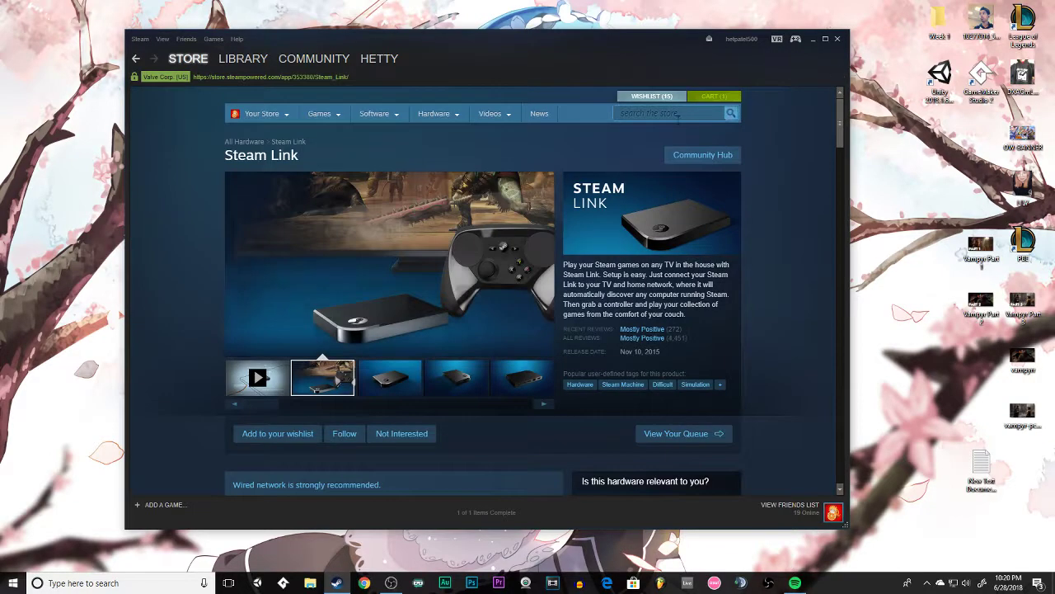
{"action": "left_click", "coordinate": [677, 117]}
{"action": "type", "text": "netflix"}
{"action": "key", "text": "Return"}
{"action": "scroll", "coordinate": [426, 313], "scroll_direction": "down", "scroll_amount": 5}
{"action": "scroll", "coordinate": [435, 343], "scroll_direction": "up", "scroll_amount": 5}
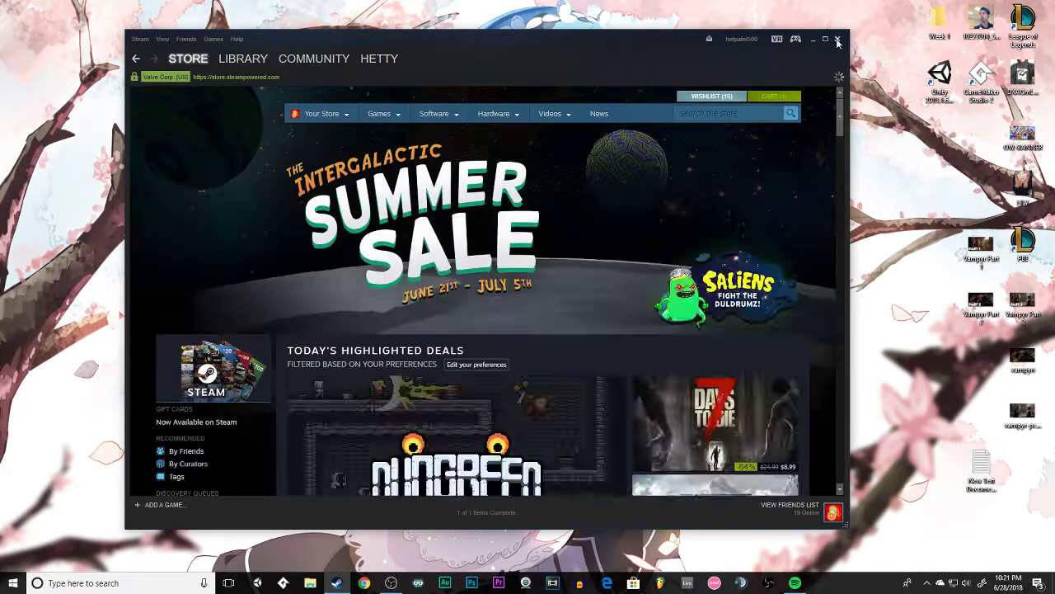
{"action": "left_click", "coordinate": [837, 39]}
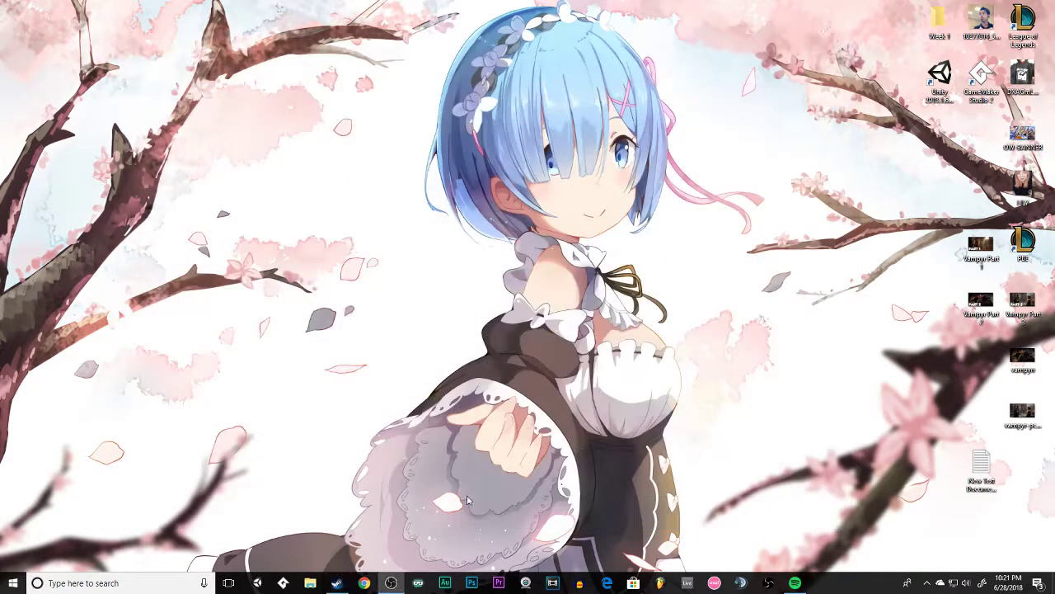
Find and launch the Netflix app from the Windows search, and close its window.
{"action": "left_click", "coordinate": [148, 583]}
{"action": "type", "text": "netf"}
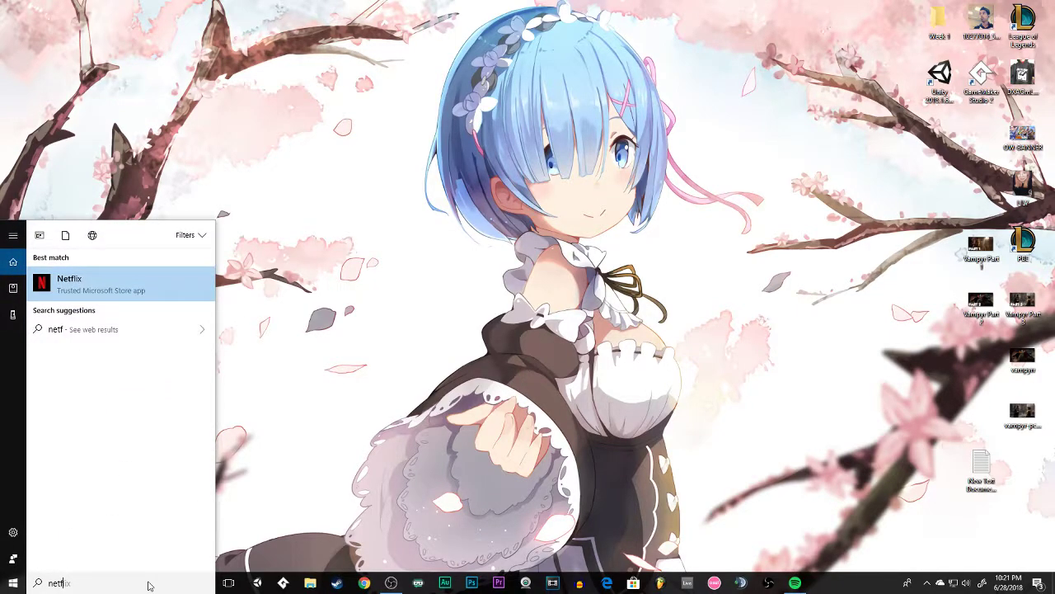
{"action": "key", "text": "Return"}
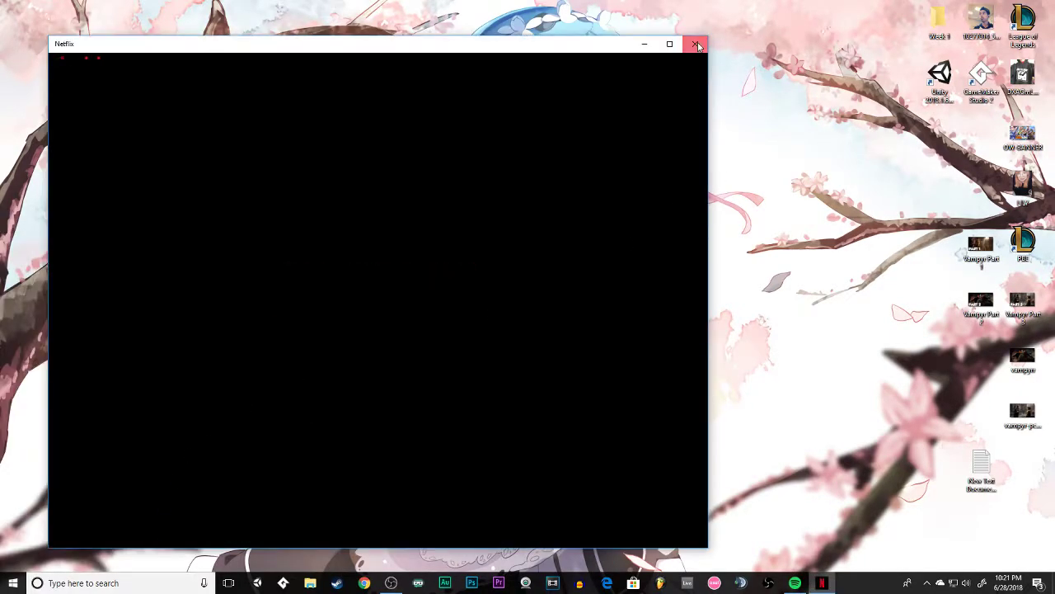
{"action": "left_click", "coordinate": [695, 43]}
Open the Microsoft Store, look through the apps and games on its home page, and close it.
{"action": "left_click", "coordinate": [146, 583]}
{"action": "type", "text": "store"}
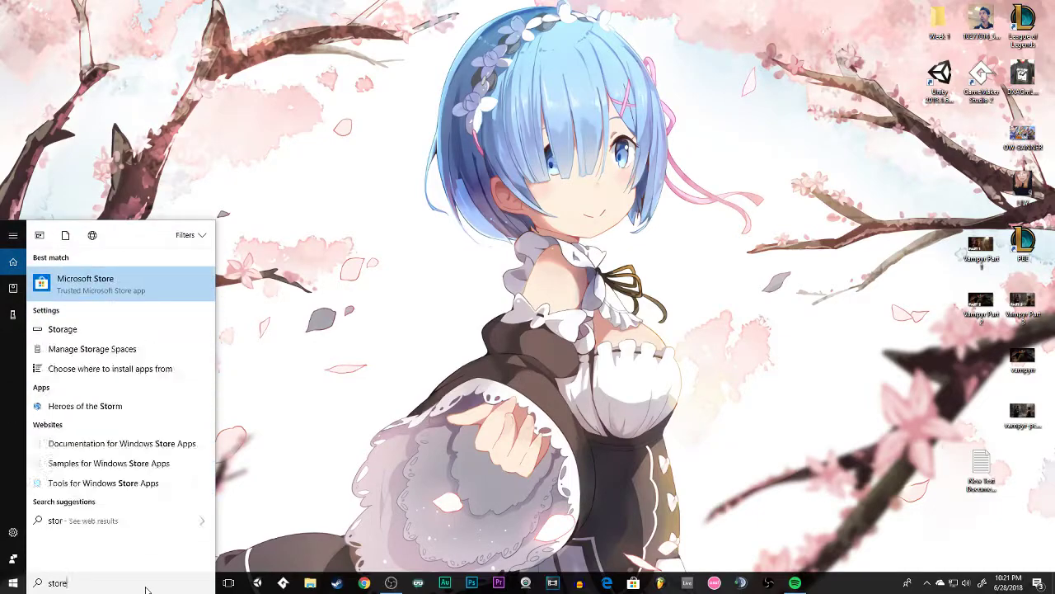
{"action": "key", "text": "Return"}
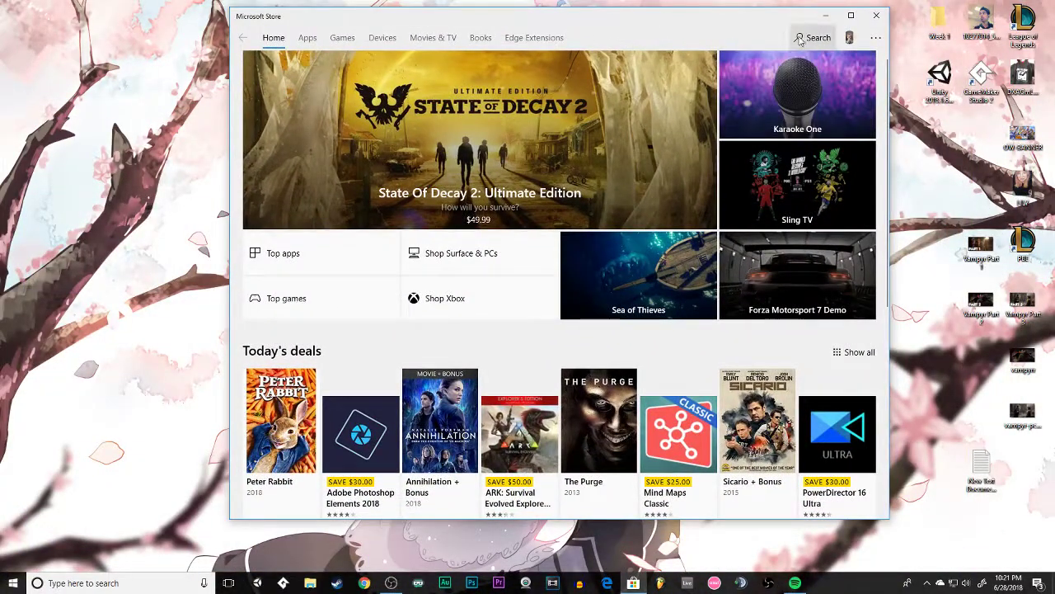
{"action": "left_click", "coordinate": [800, 39]}
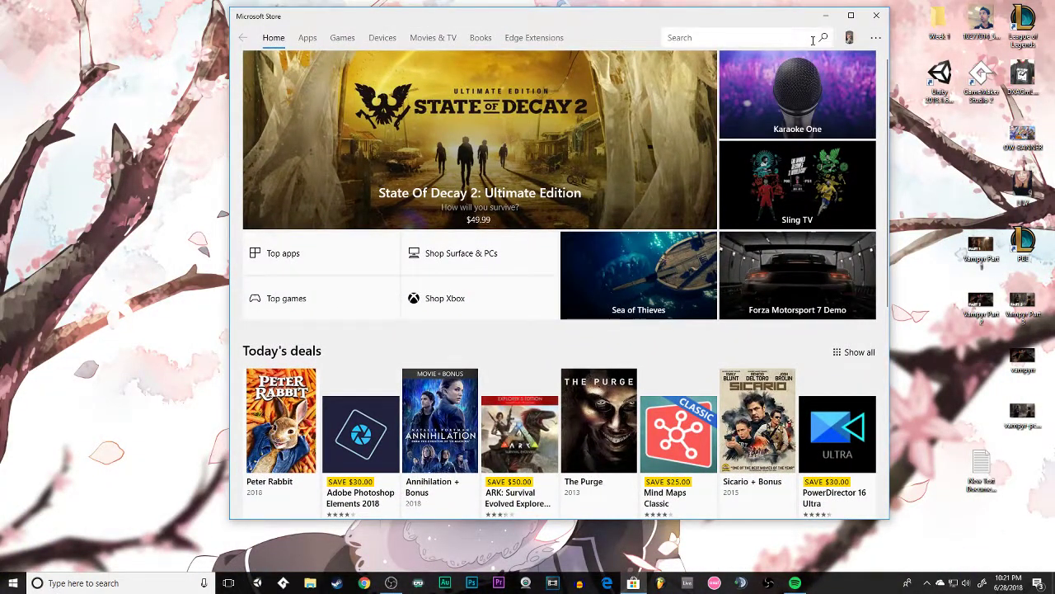
{"action": "scroll", "coordinate": [542, 266], "scroll_direction": "down", "scroll_amount": 20}
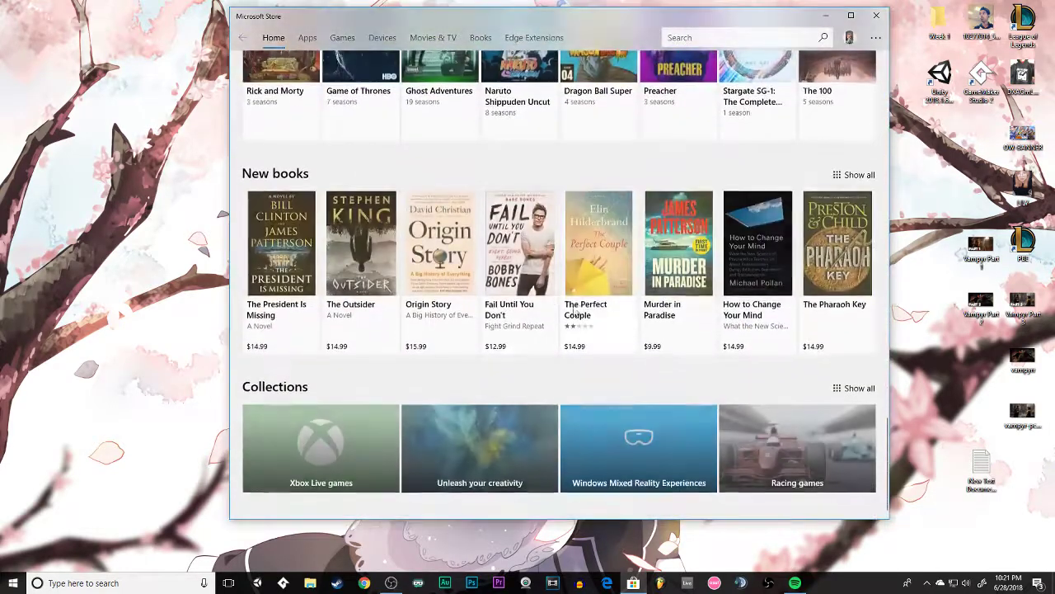
{"action": "scroll", "coordinate": [538, 285], "scroll_direction": "up", "scroll_amount": 14}
{"action": "scroll", "coordinate": [798, 35], "scroll_direction": "up", "scroll_amount": 6}
{"action": "left_click", "coordinate": [876, 15]}
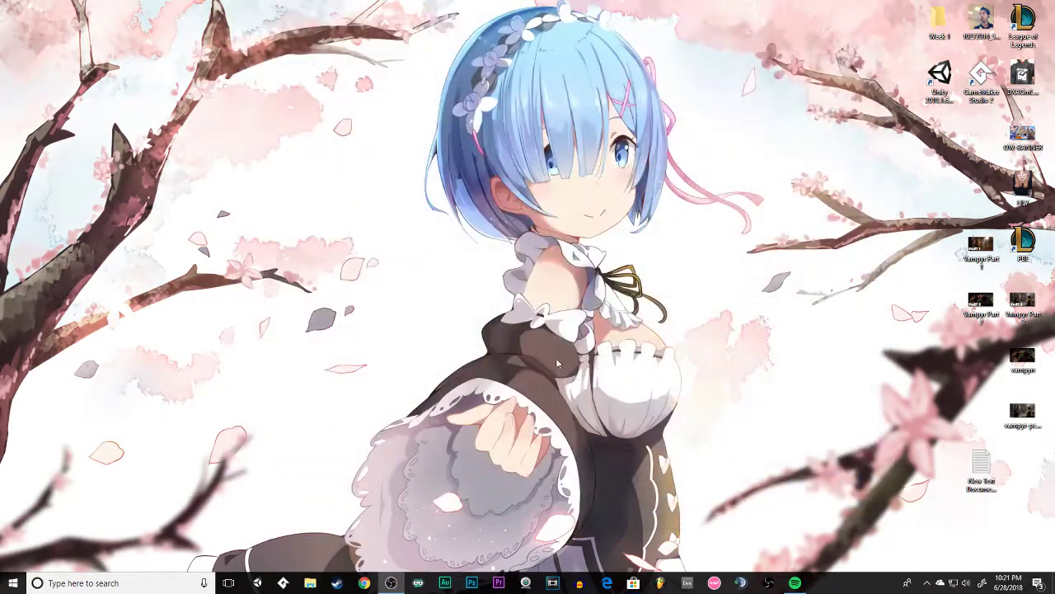
Open the %appdata% folder through the Windows Run dialog.
{"action": "left_click", "coordinate": [311, 583]}
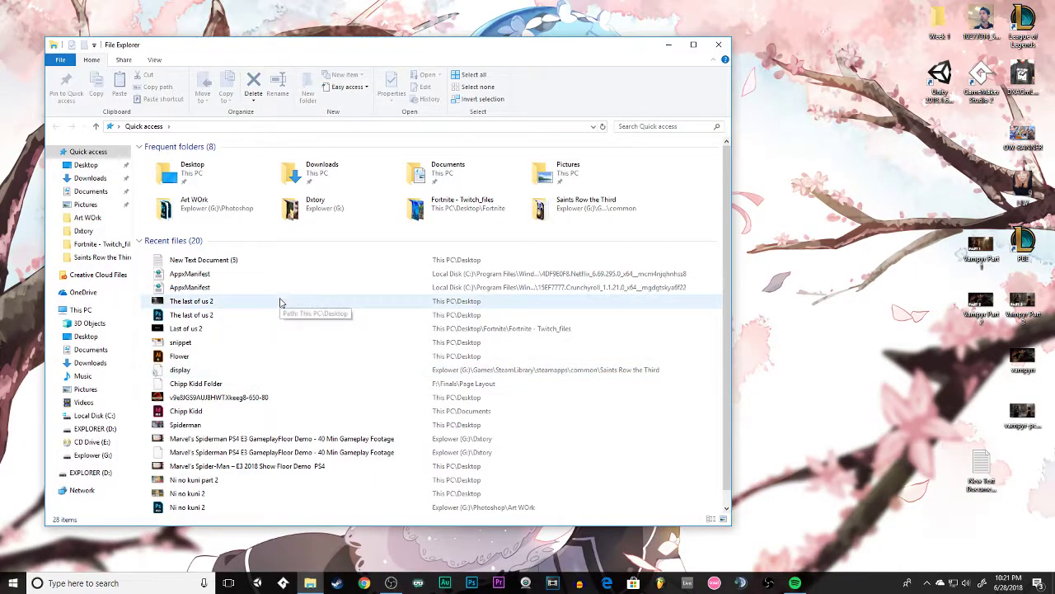
{"action": "left_click", "coordinate": [718, 44]}
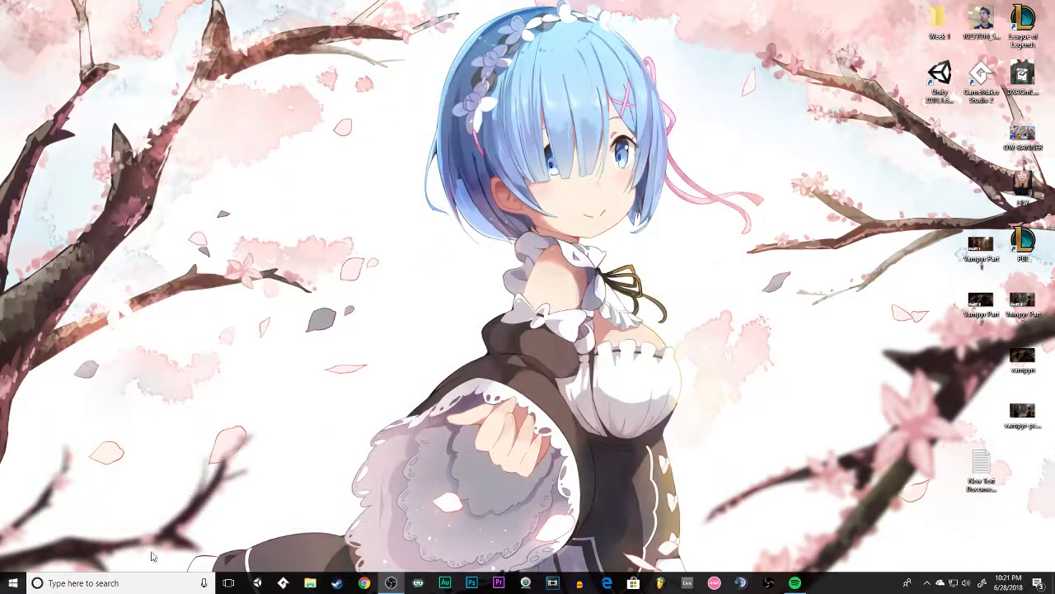
{"action": "left_click", "coordinate": [121, 587]}
{"action": "type", "text": "run"}
{"action": "key", "text": "Return"}
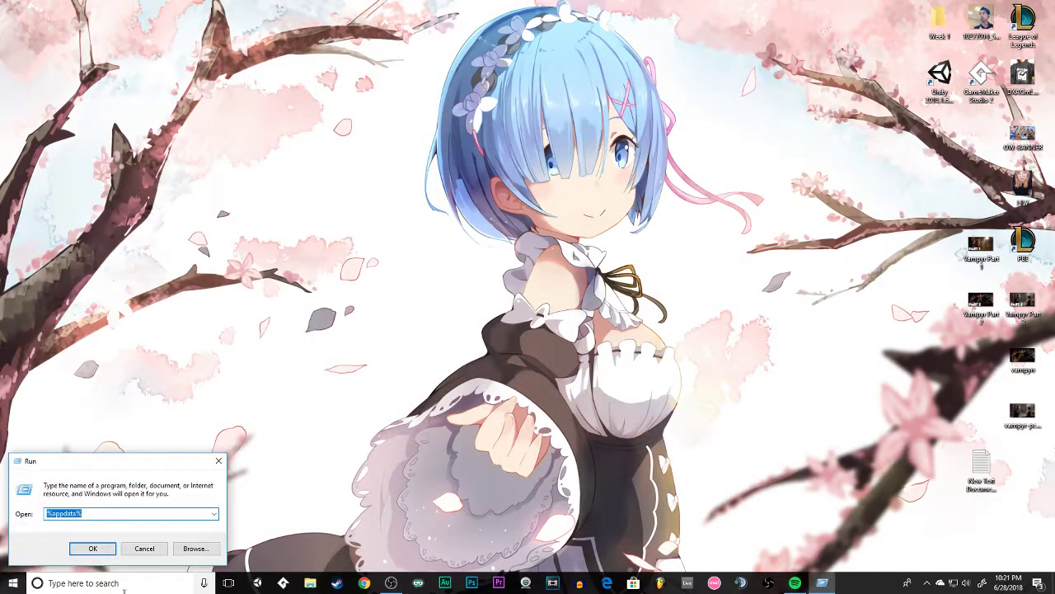
{"action": "left_click", "coordinate": [93, 548]}
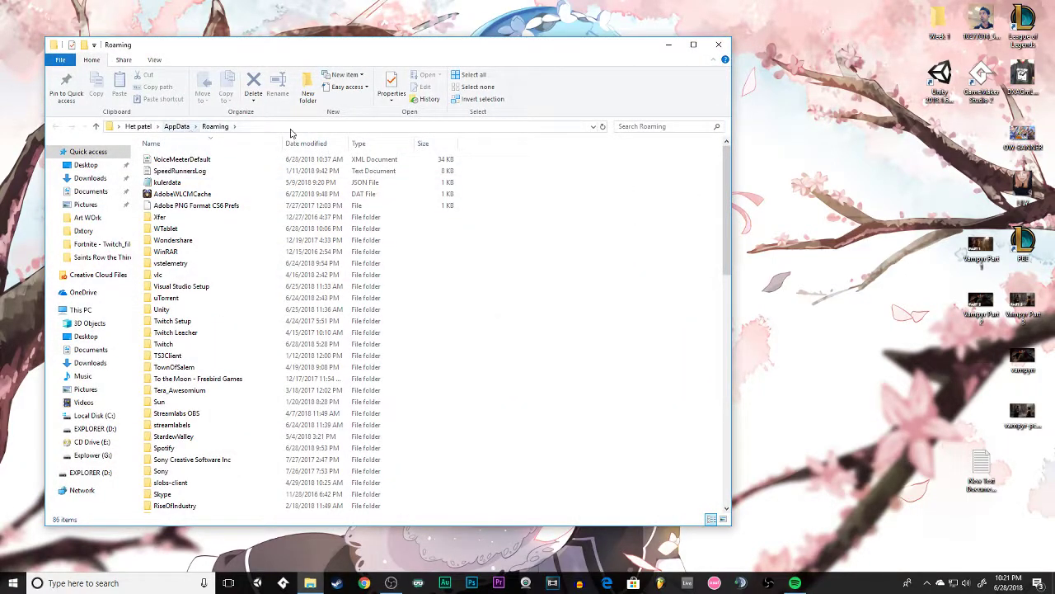
Go up to the AppData folder and open the Packages folder inside Local.
{"action": "left_click", "coordinate": [183, 130]}
{"action": "double_click", "coordinate": [170, 160]}
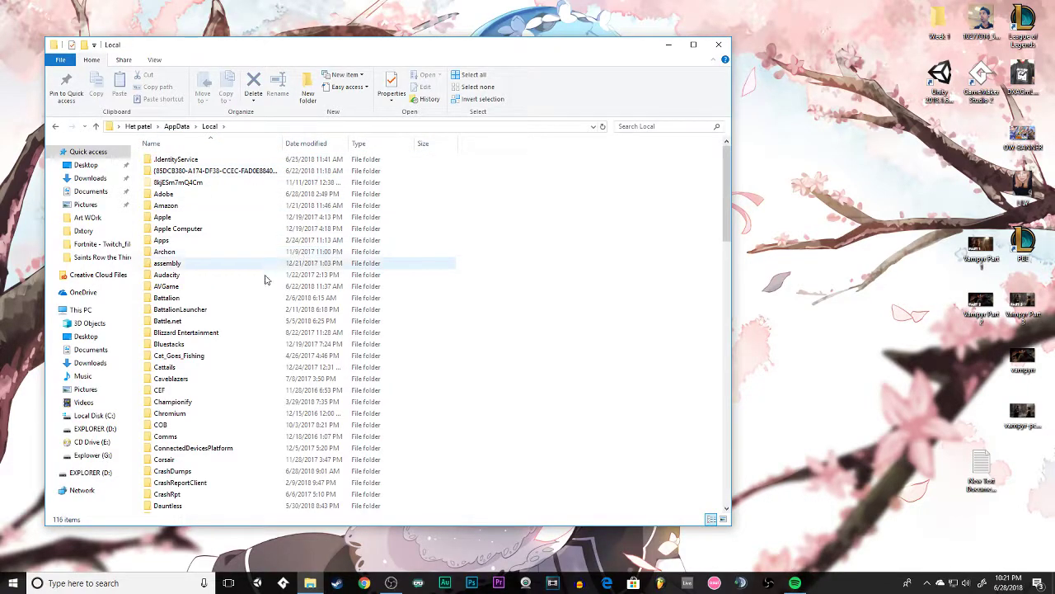
{"action": "left_click", "coordinate": [217, 310]}
{"action": "scroll", "coordinate": [219, 317], "scroll_direction": "down", "scroll_amount": 2}
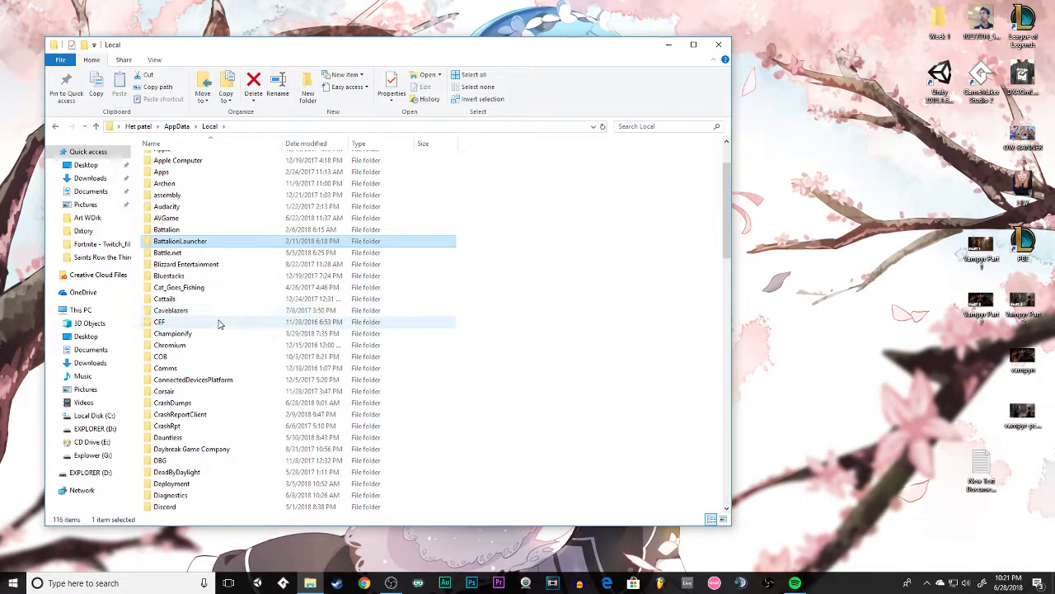
{"action": "scroll", "coordinate": [220, 321], "scroll_direction": "down", "scroll_amount": 1}
{"action": "scroll", "coordinate": [212, 327], "scroll_direction": "down", "scroll_amount": 20}
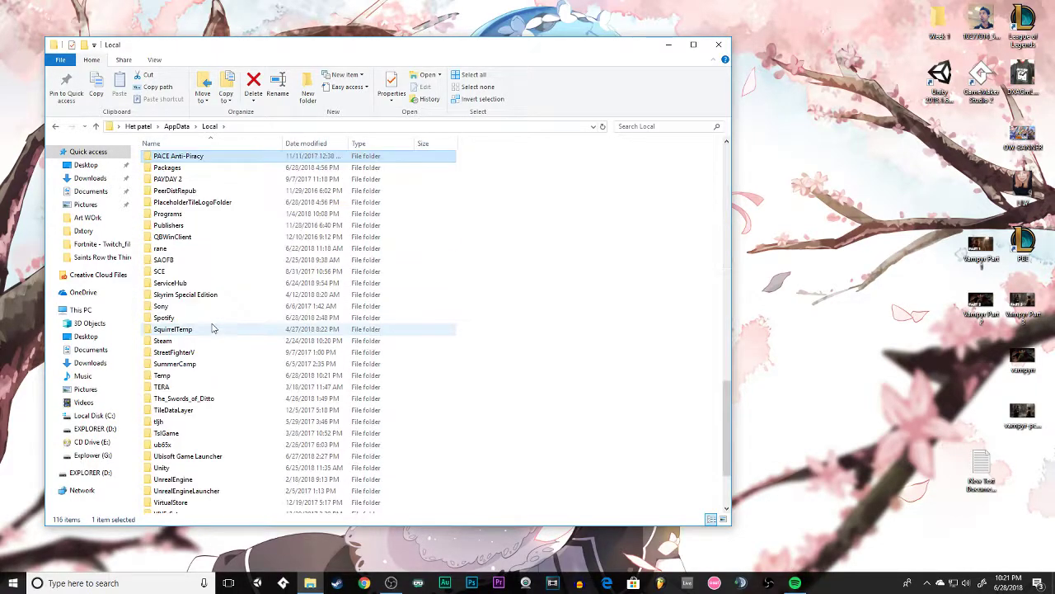
{"action": "left_click", "coordinate": [165, 168]}
{"action": "double_click", "coordinate": [165, 168]}
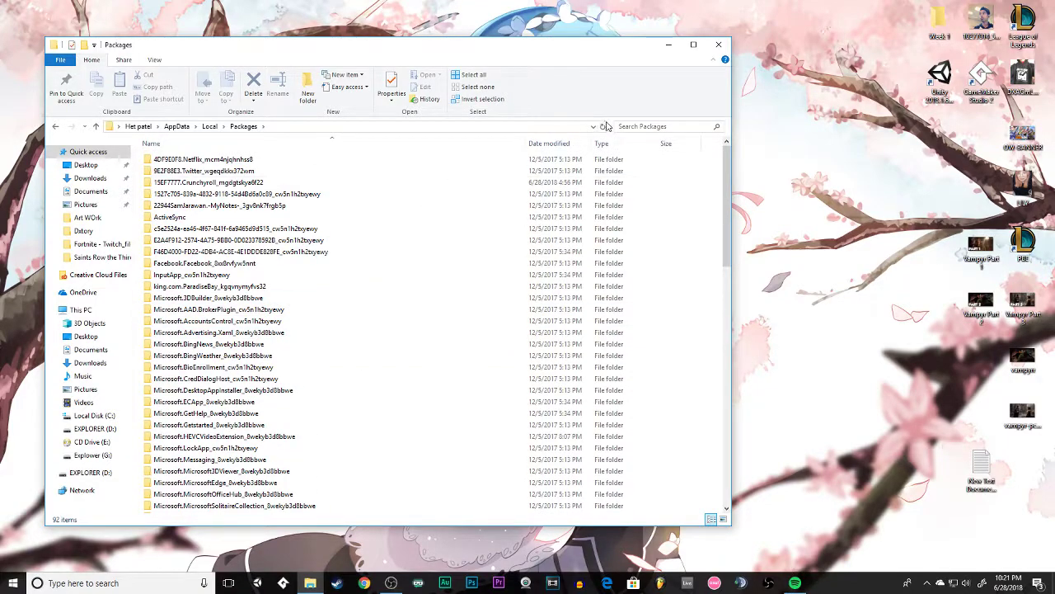
Search the Packages folder for netflix and open the 4DF9E0F8.Netflix_mcm4njqhnhss8 folder.
{"action": "left_click", "coordinate": [635, 128]}
{"action": "type", "text": "net"}
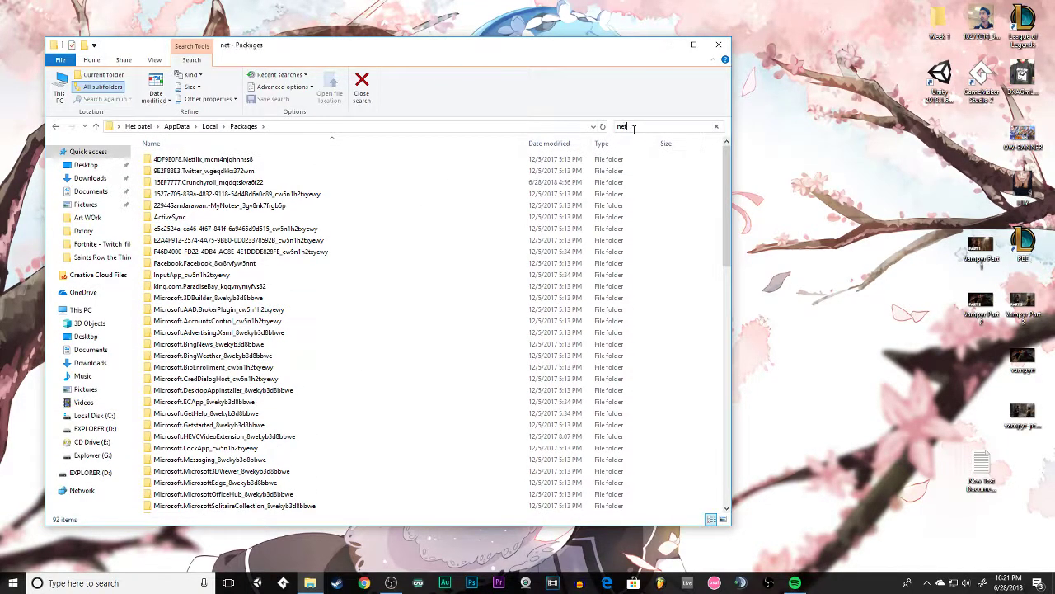
{"action": "type", "text": "flix"}
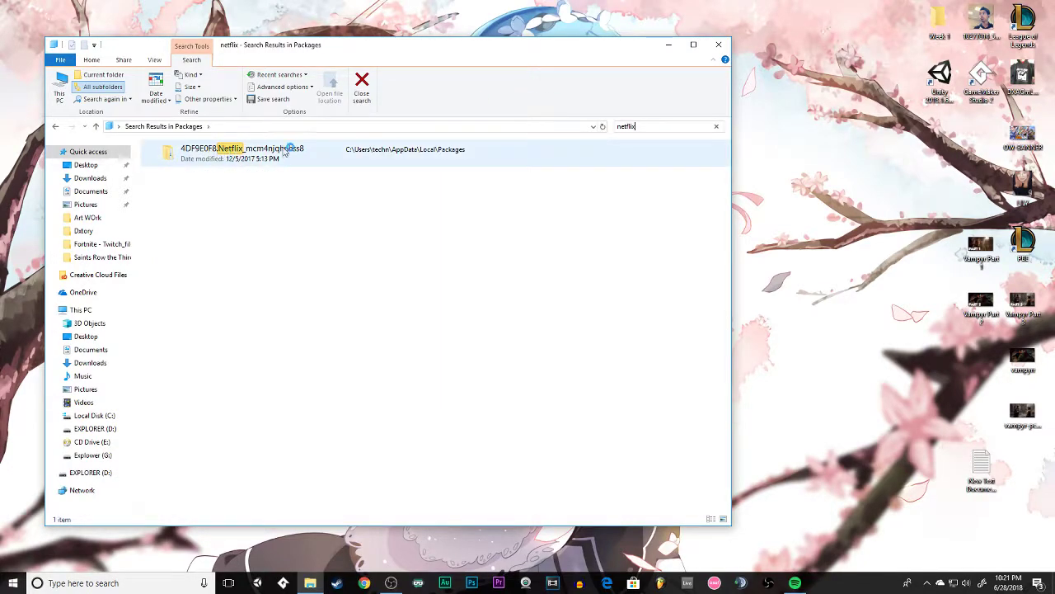
{"action": "double_click", "coordinate": [202, 155]}
Shrink and reposition the Netflix package folder window, and place a second, slightly widened File Explorer window below it.
{"action": "mouse_move", "coordinate": [334, 47]}
{"action": "left_mouse_down"}
{"action": "mouse_move", "coordinate": [305, 40]}
{"action": "mouse_move", "coordinate": [341, 44]}
{"action": "left_mouse_up"}
{"action": "left_click_drag", "start_coordinate": [54, 32], "coordinate": [294, 310]}
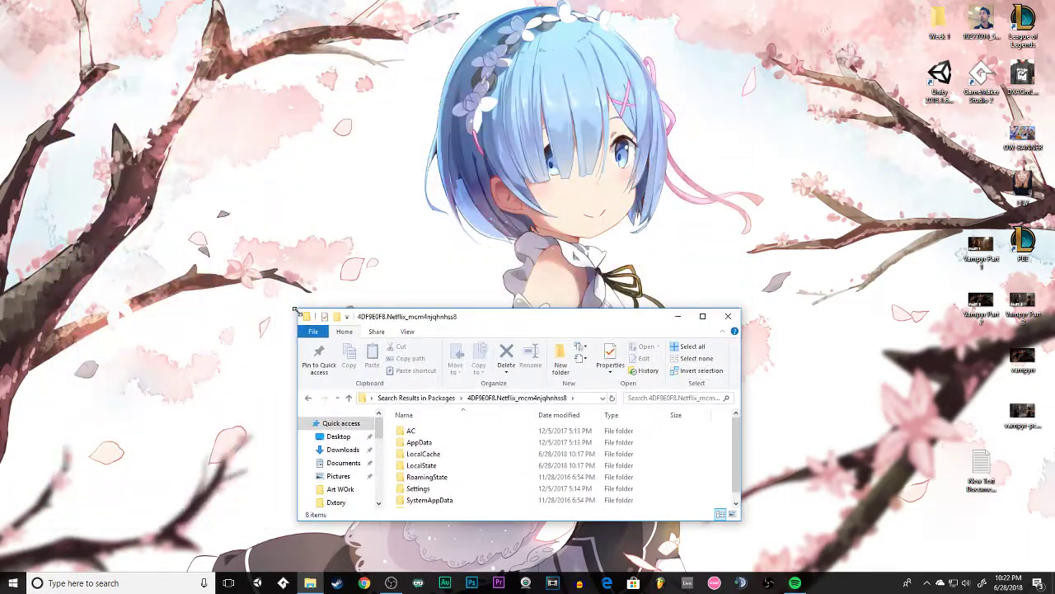
{"action": "left_click_drag", "start_coordinate": [486, 321], "coordinate": [224, 47]}
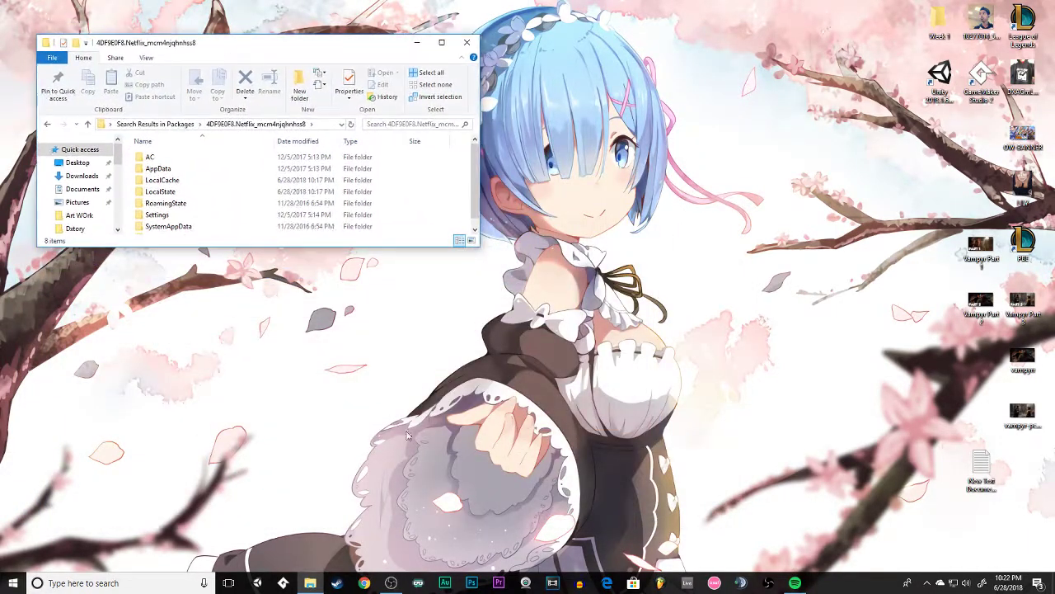
{"action": "right_click", "coordinate": [312, 582]}
{"action": "left_click", "coordinate": [277, 527]}
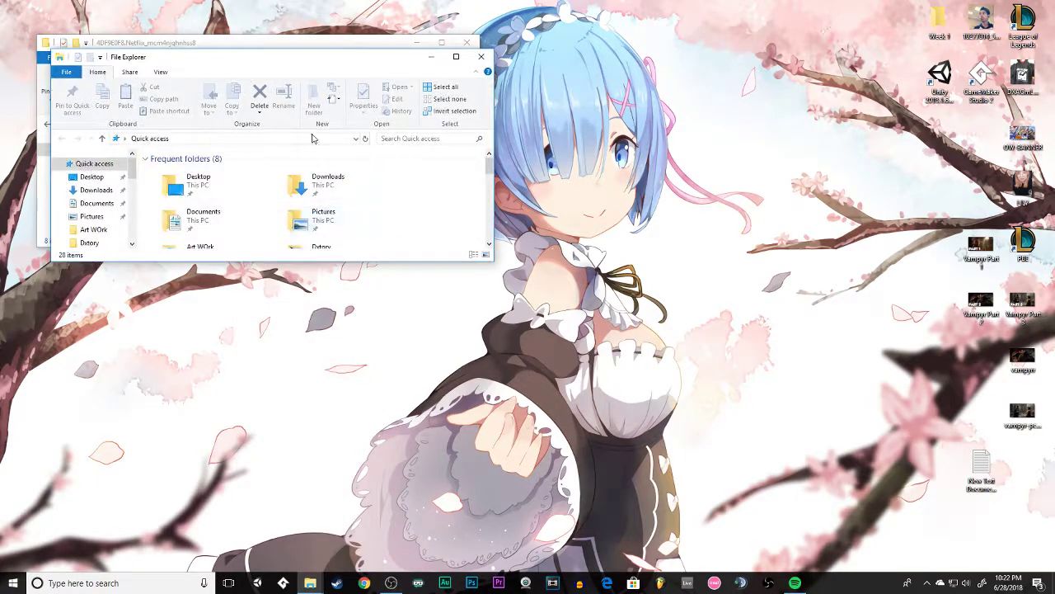
{"action": "left_click_drag", "start_coordinate": [266, 63], "coordinate": [268, 305]}
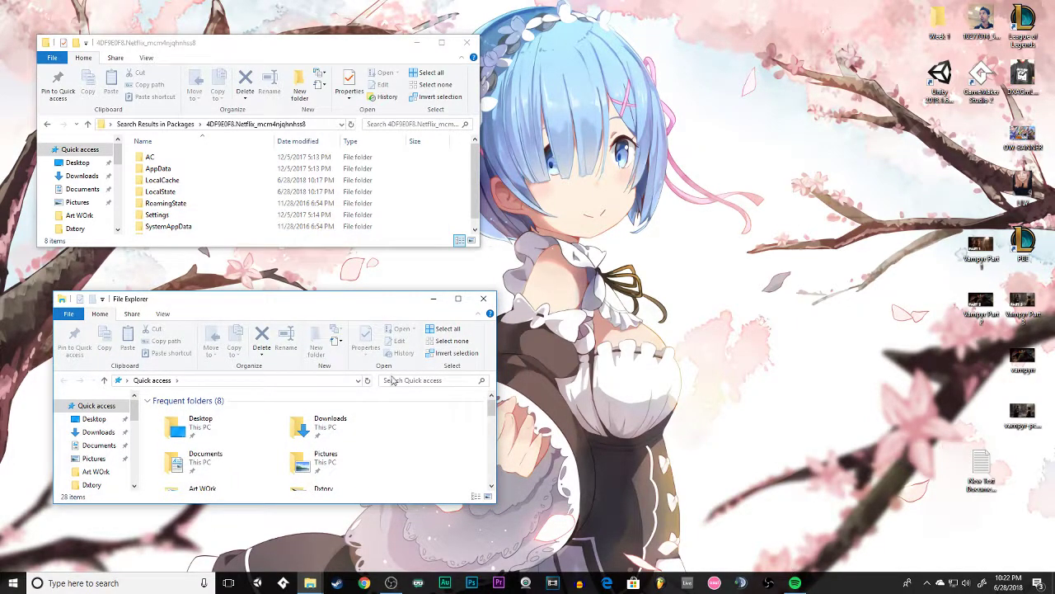
{"action": "left_click_drag", "start_coordinate": [495, 504], "coordinate": [513, 511]}
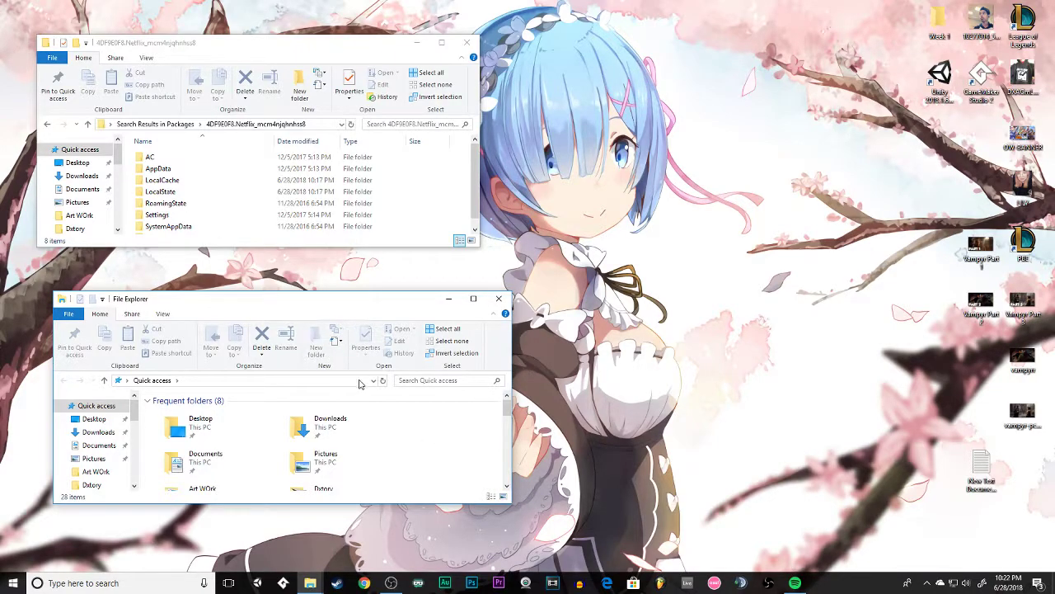
Open the New Text Document note from the desktop beside the folder windows and copy its C:\Program Files\WindowsApps path.
{"action": "double_click", "coordinate": [980, 463]}
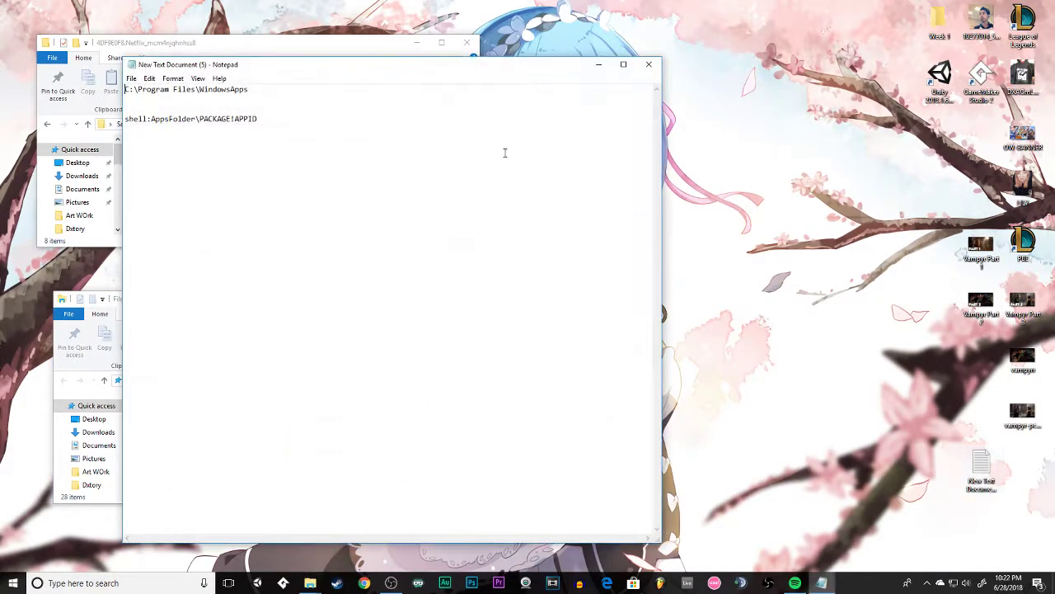
{"action": "left_click_drag", "start_coordinate": [307, 71], "coordinate": [771, 227]}
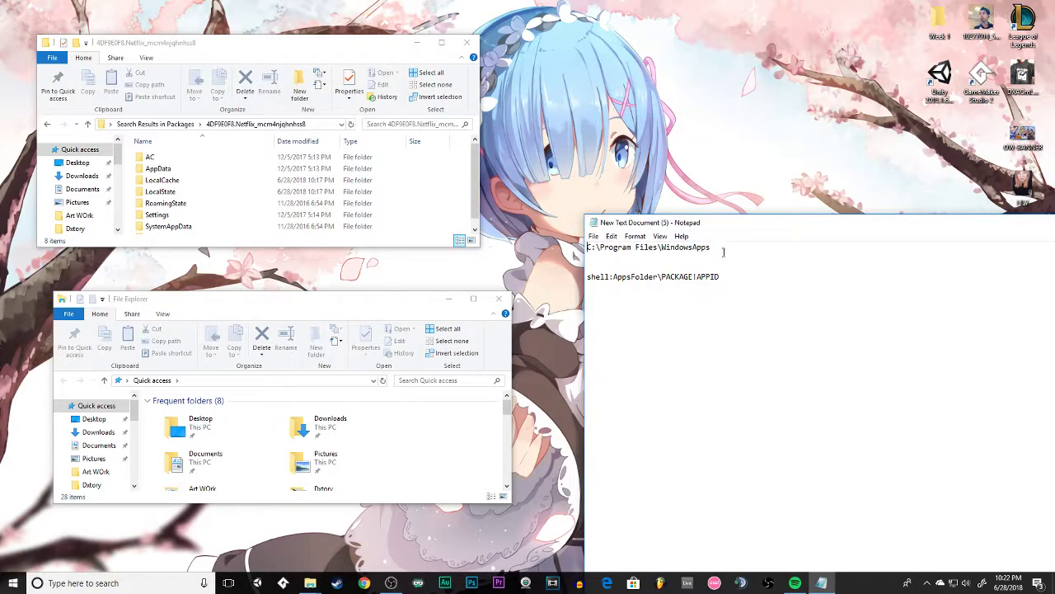
{"action": "left_click_drag", "start_coordinate": [599, 254], "coordinate": [580, 249]}
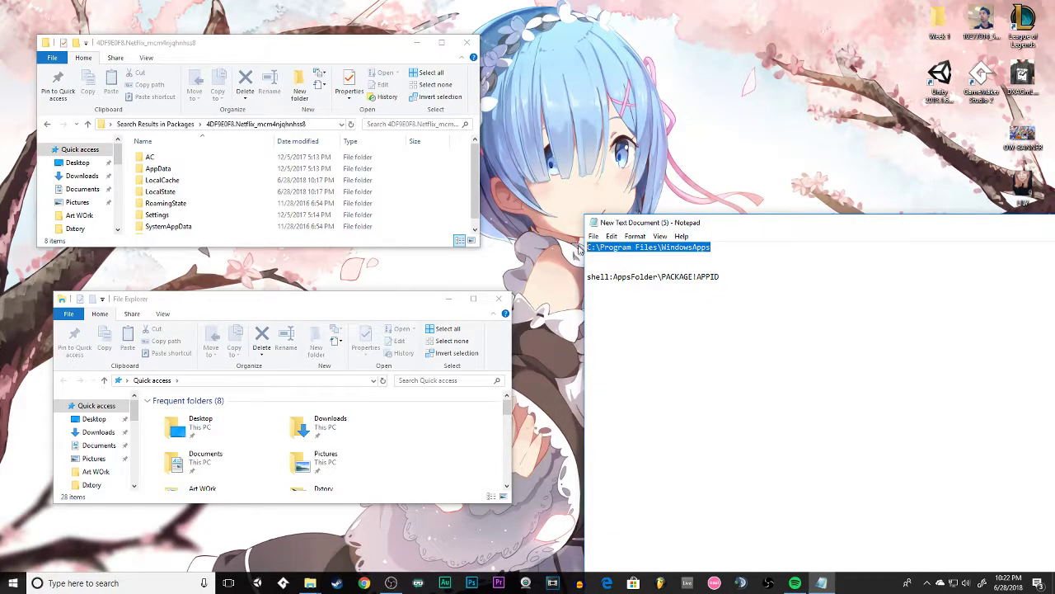
{"action": "right_click", "coordinate": [648, 251]}
{"action": "left_click", "coordinate": [585, 287]}
Open C:\Program Files\WindowsApps in the second File Explorer window using the path copied from the note.
{"action": "scroll", "coordinate": [214, 437], "scroll_direction": "down", "scroll_amount": 5}
{"action": "scroll", "coordinate": [92, 458], "scroll_direction": "down", "scroll_amount": 5}
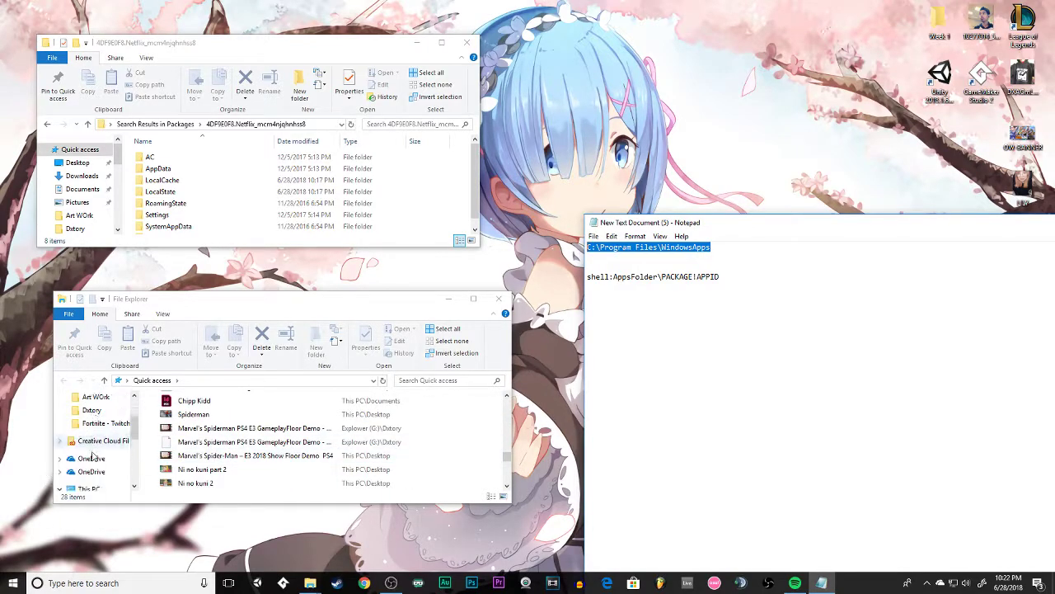
{"action": "left_click", "coordinate": [89, 462]}
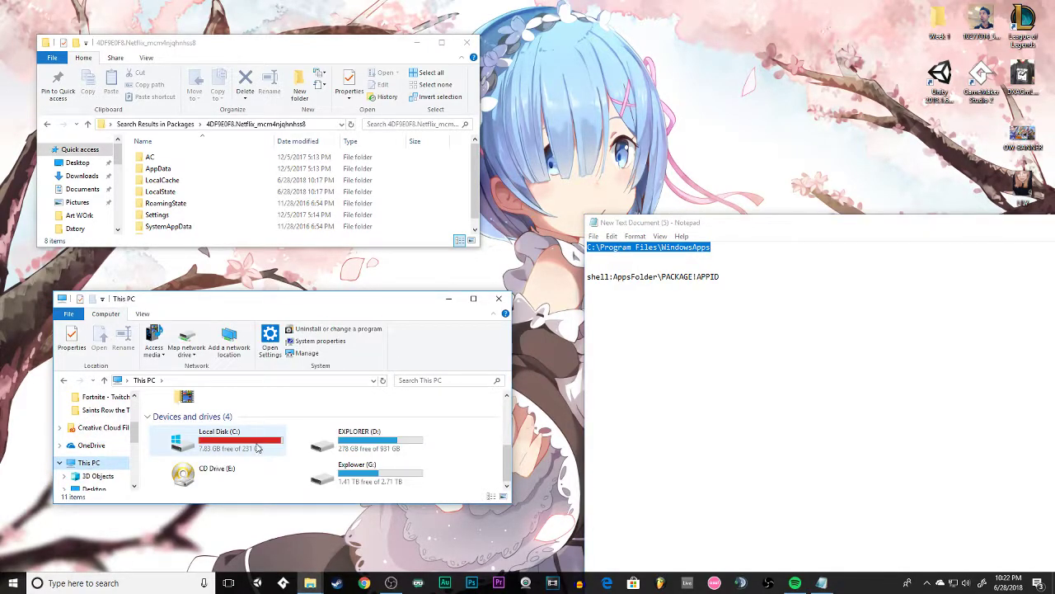
{"action": "scroll", "coordinate": [354, 445], "scroll_direction": "up", "scroll_amount": 3}
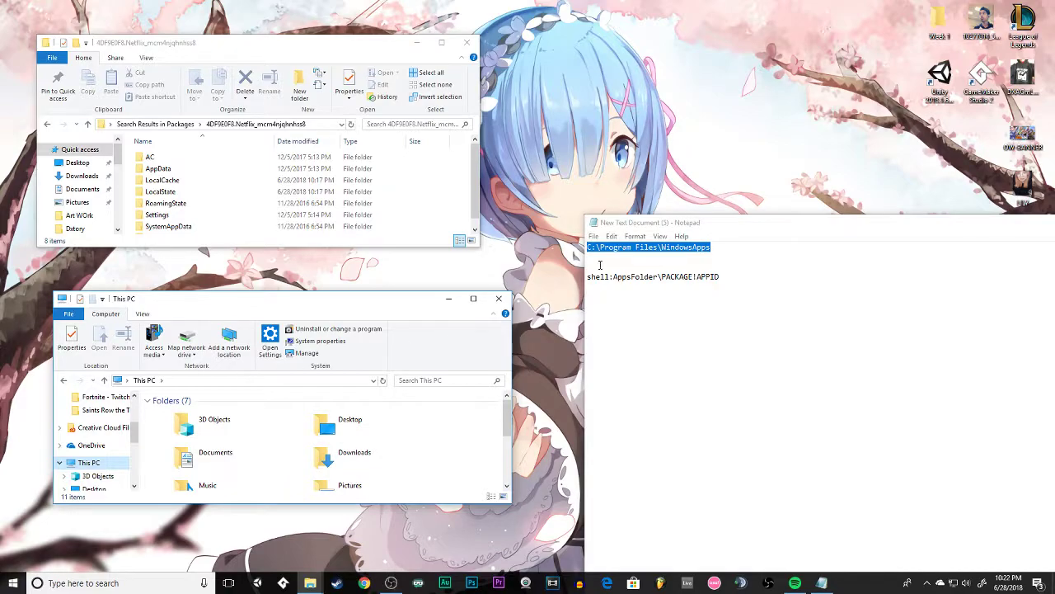
{"action": "right_click", "coordinate": [650, 250]}
{"action": "left_click", "coordinate": [589, 281]}
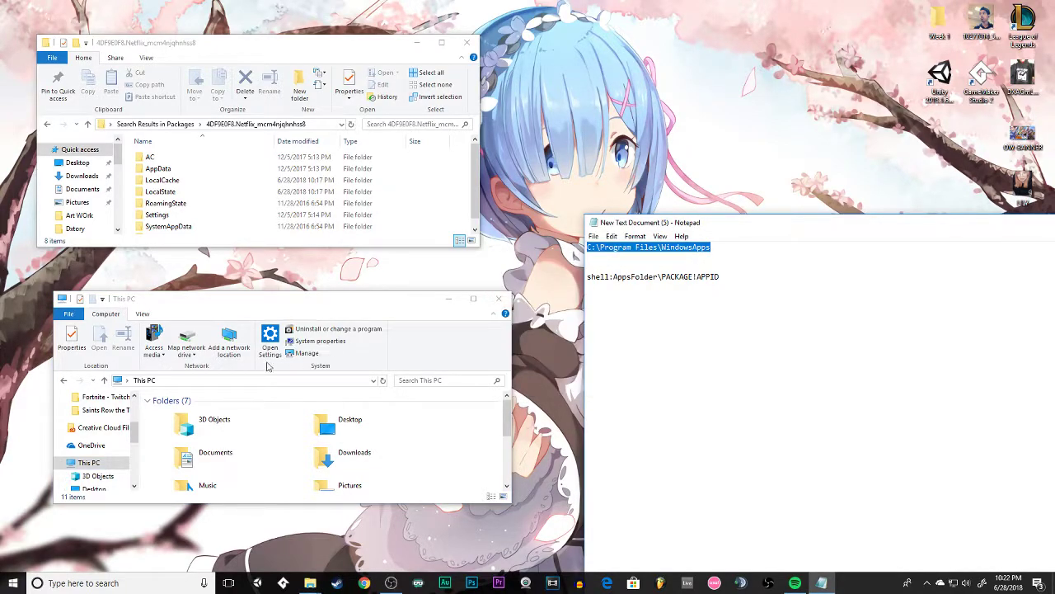
{"action": "left_click", "coordinate": [204, 380]}
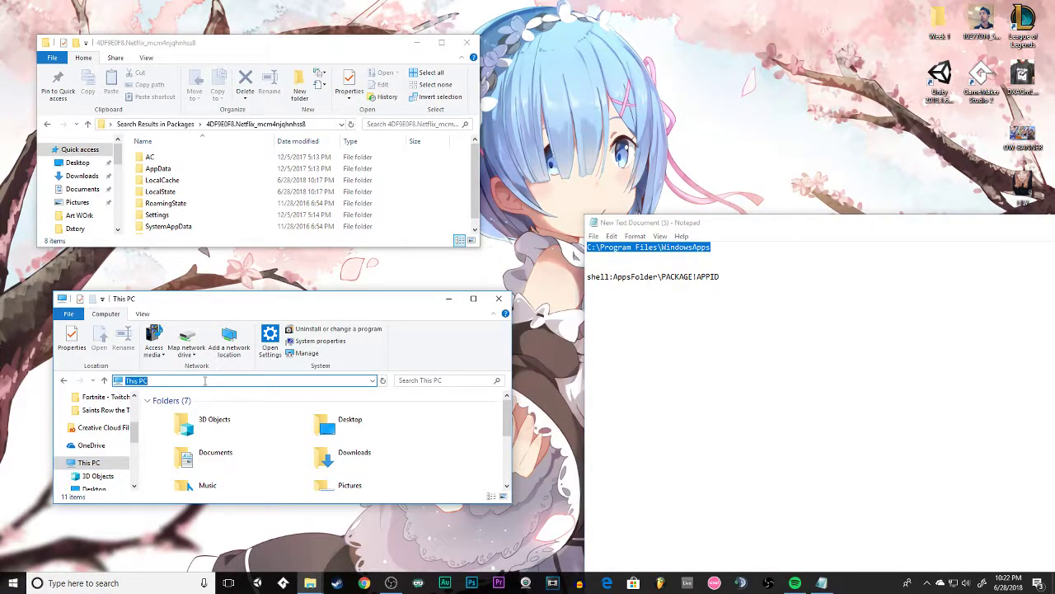
{"action": "key", "text": "ctrl+v"}
{"action": "key", "text": "Return"}
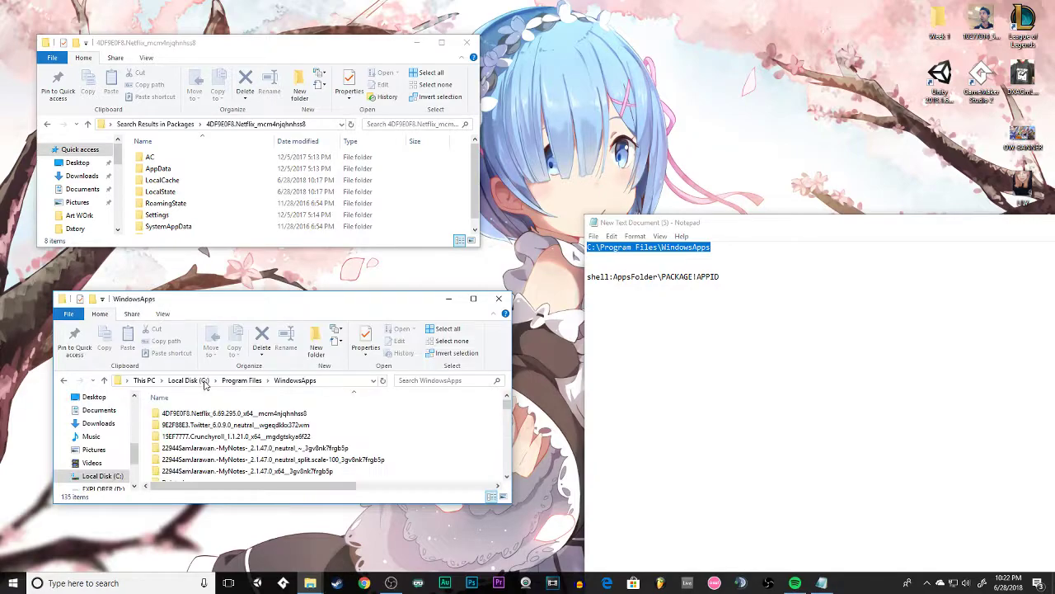
Go up to Program Files and view the WindowsApps folder's security, sharing and previous versions properties.
{"action": "left_click", "coordinate": [262, 381]}
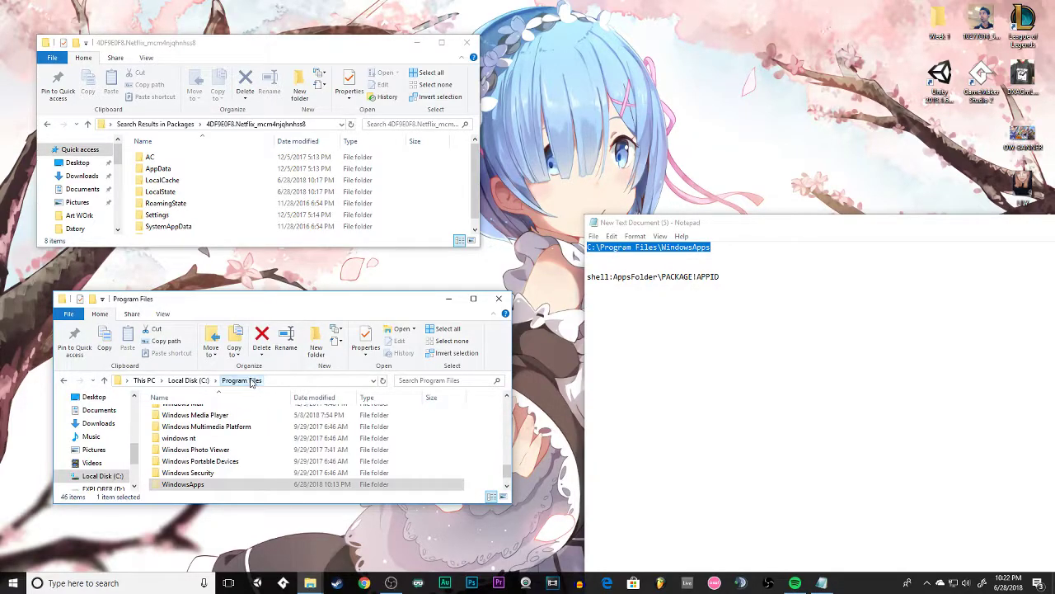
{"action": "right_click", "coordinate": [197, 486]}
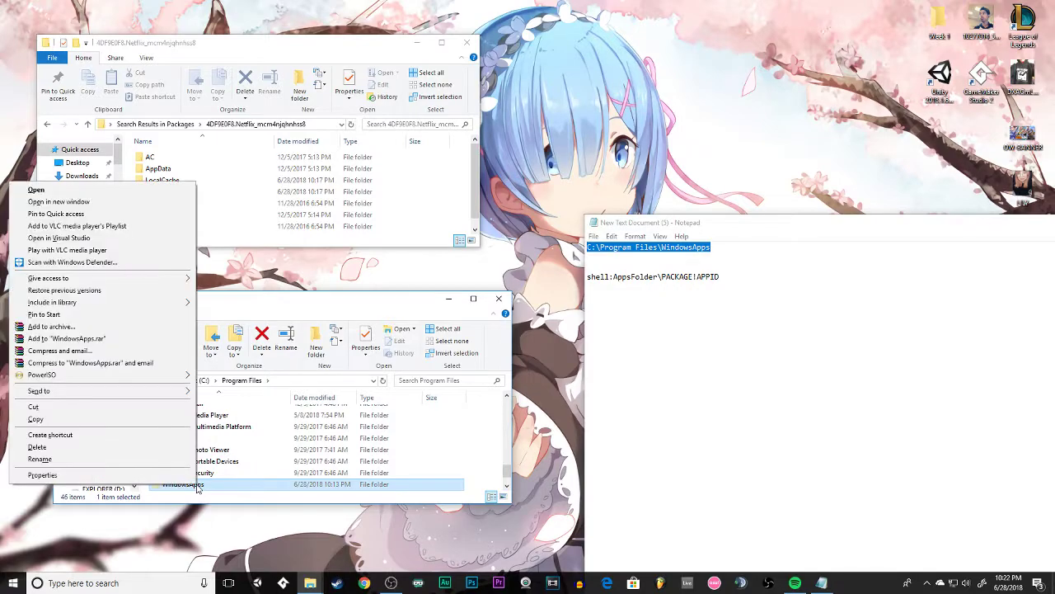
{"action": "left_click", "coordinate": [123, 479]}
{"action": "left_click", "coordinate": [275, 329]}
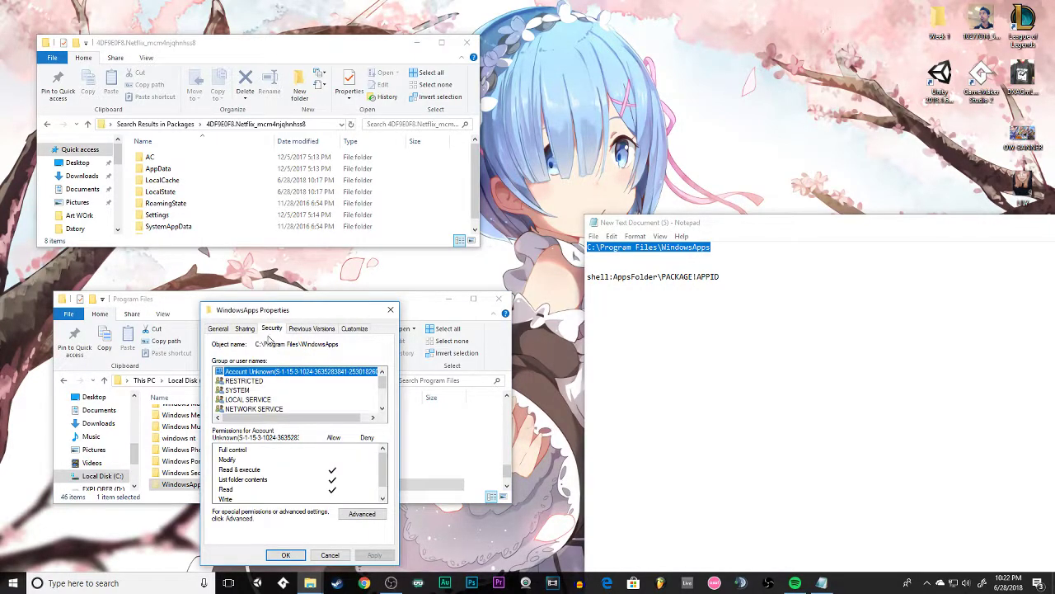
{"action": "left_click", "coordinate": [248, 330]}
{"action": "left_click", "coordinate": [291, 330]}
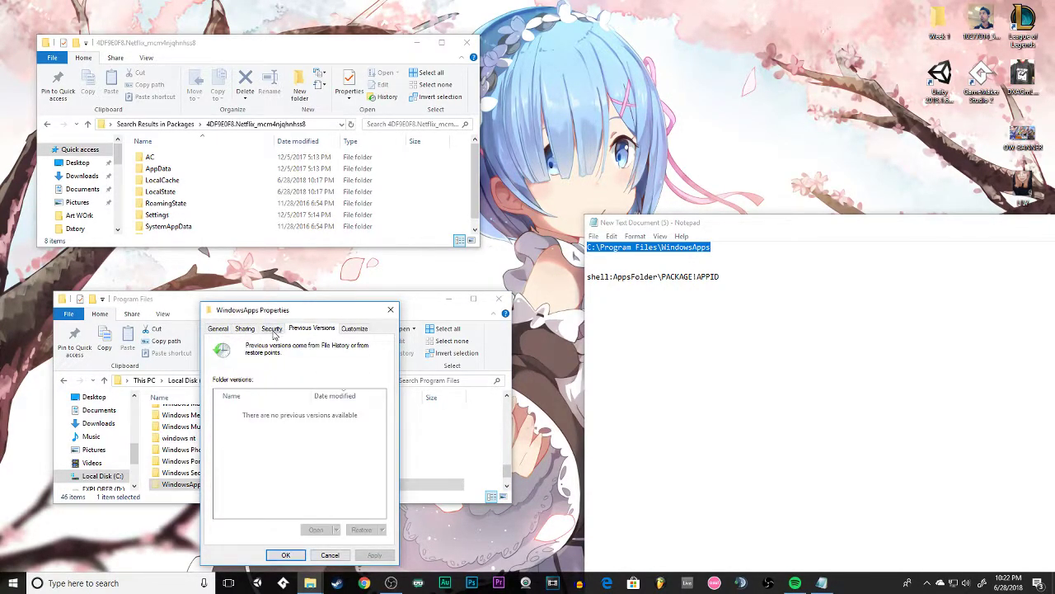
{"action": "left_click", "coordinate": [273, 330]}
{"action": "left_click", "coordinate": [391, 309]}
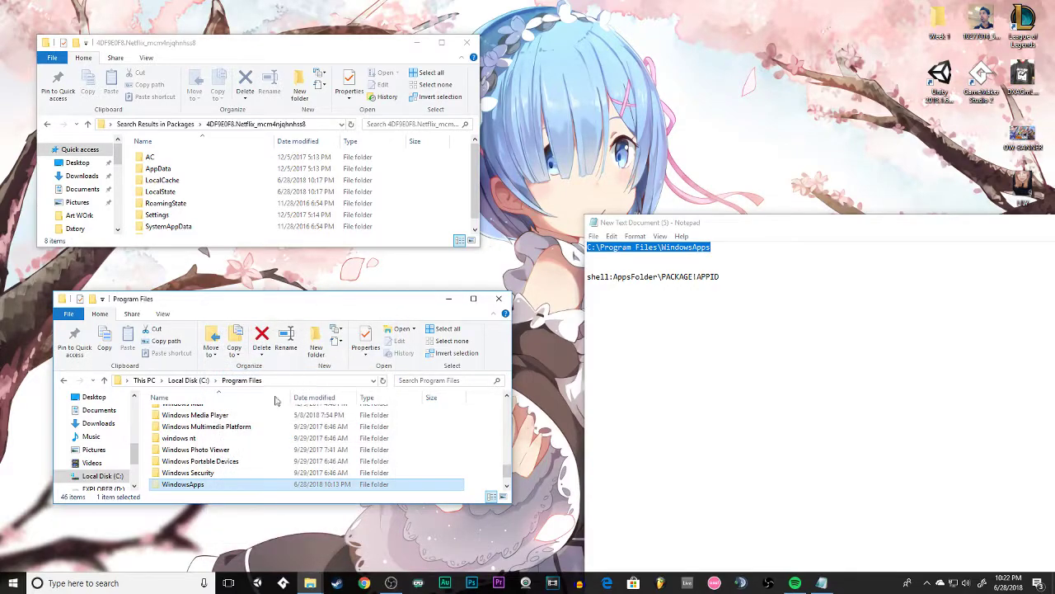
Reopen the WindowsApps folder's properties, review its sharing, security, previous versions and customization pages, and close them.
{"action": "right_click", "coordinate": [212, 490]}
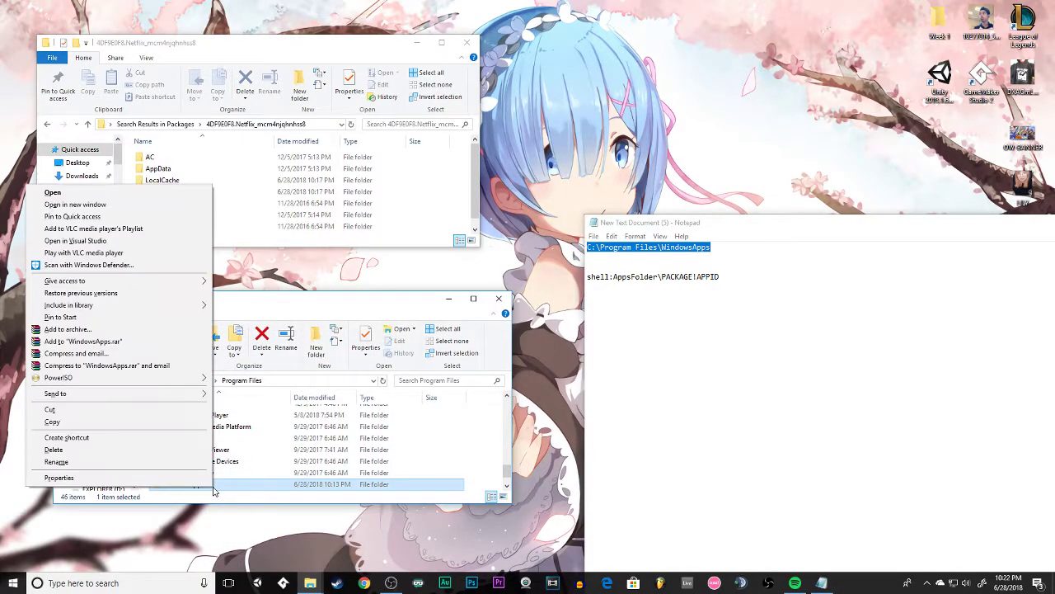
{"action": "left_click", "coordinate": [141, 478]}
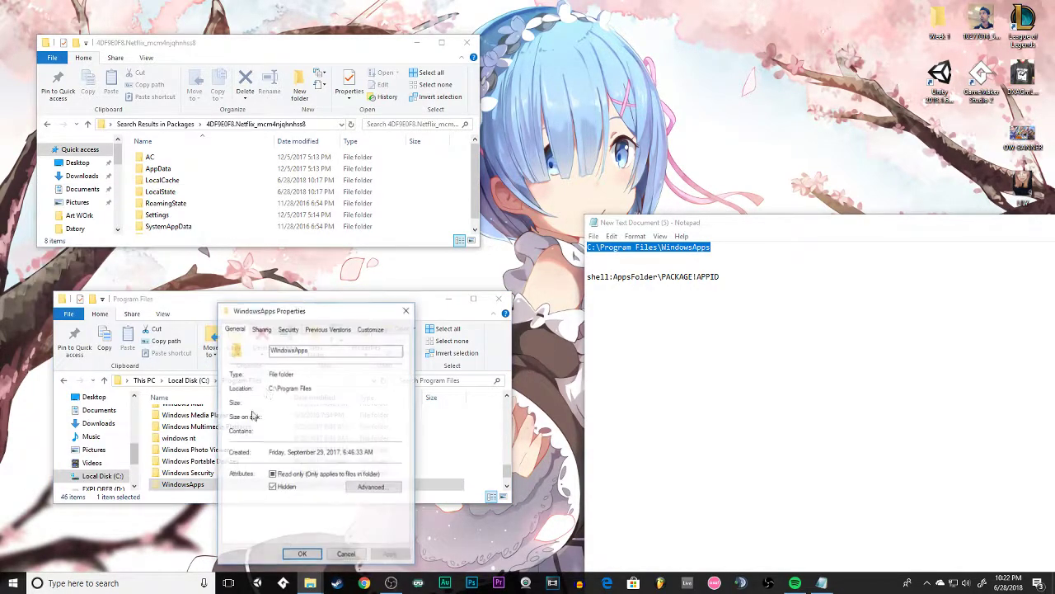
{"action": "left_click", "coordinate": [288, 328]}
{"action": "left_click", "coordinate": [270, 330]}
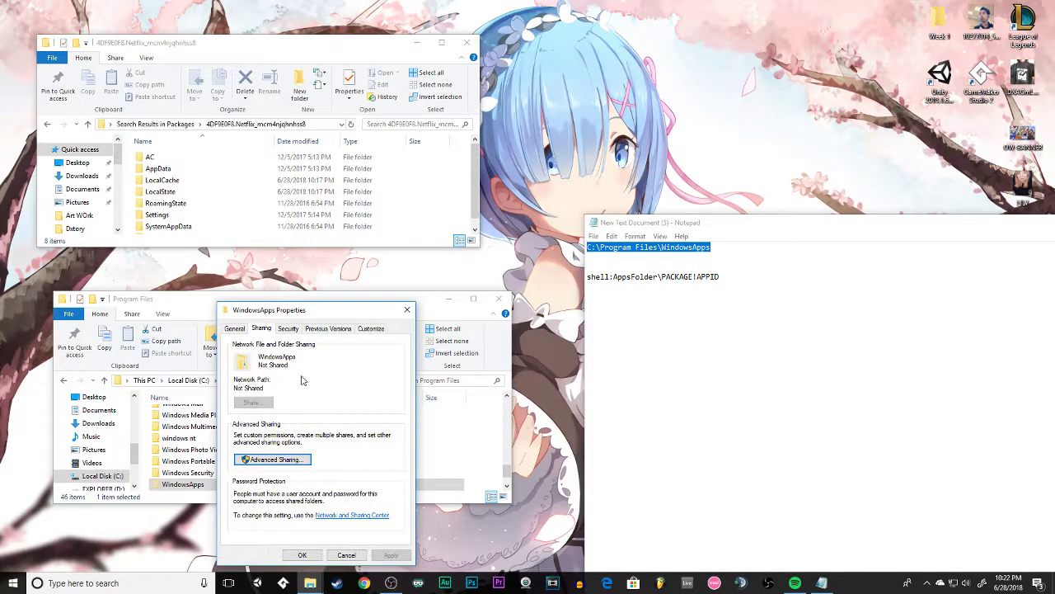
{"action": "left_click", "coordinate": [319, 329]}
{"action": "left_click", "coordinate": [290, 329]}
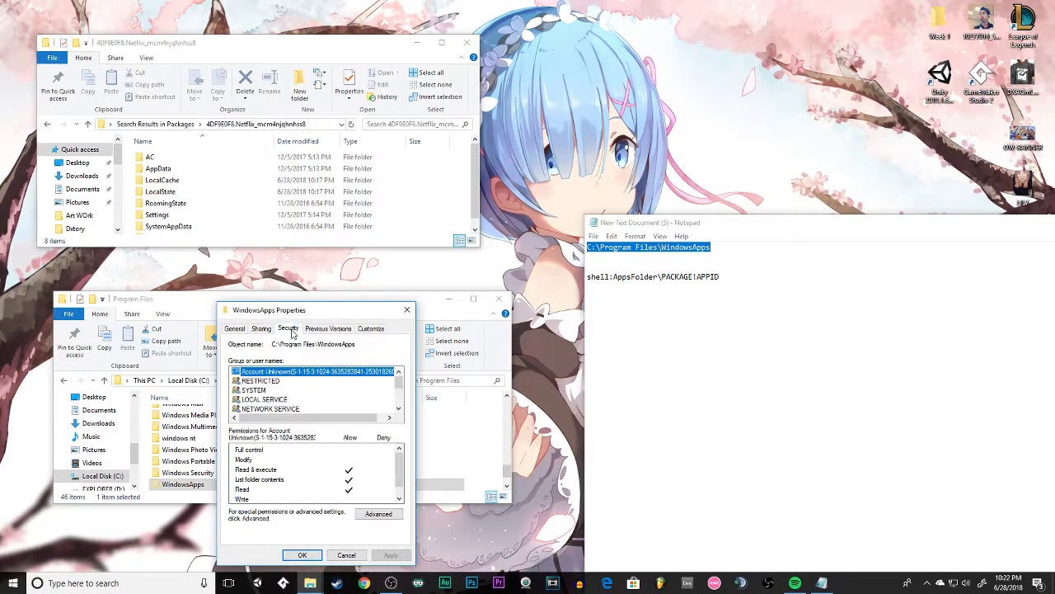
{"action": "left_click", "coordinate": [371, 329]}
{"action": "left_click", "coordinate": [290, 329]}
{"action": "left_click", "coordinate": [407, 311]}
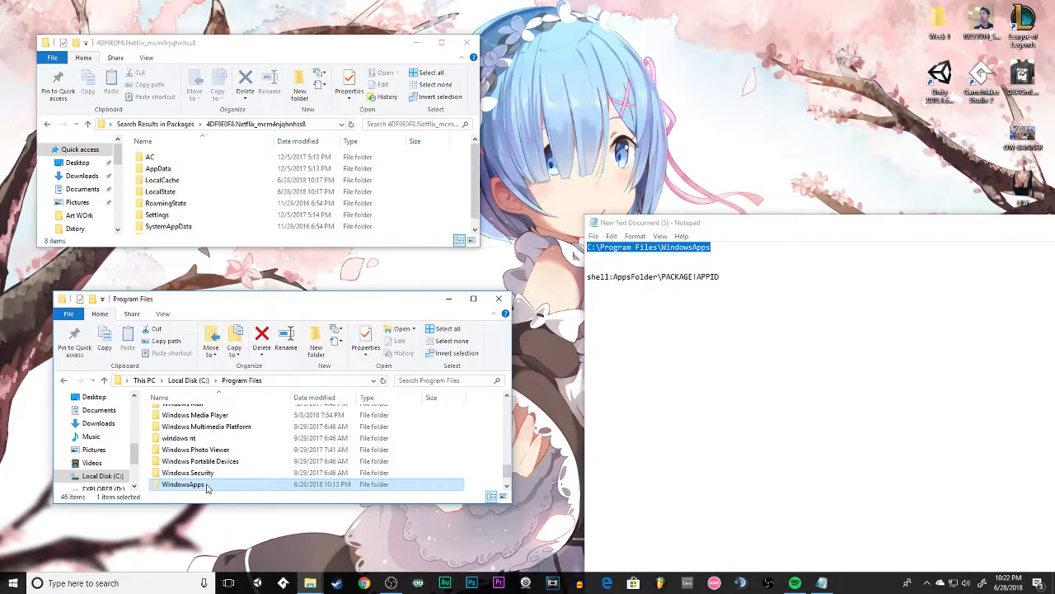
Copy the WindowsApps path from the note again and go back to that folder from Program Files.
{"action": "right_click", "coordinate": [619, 250]}
{"action": "left_click", "coordinate": [551, 285]}
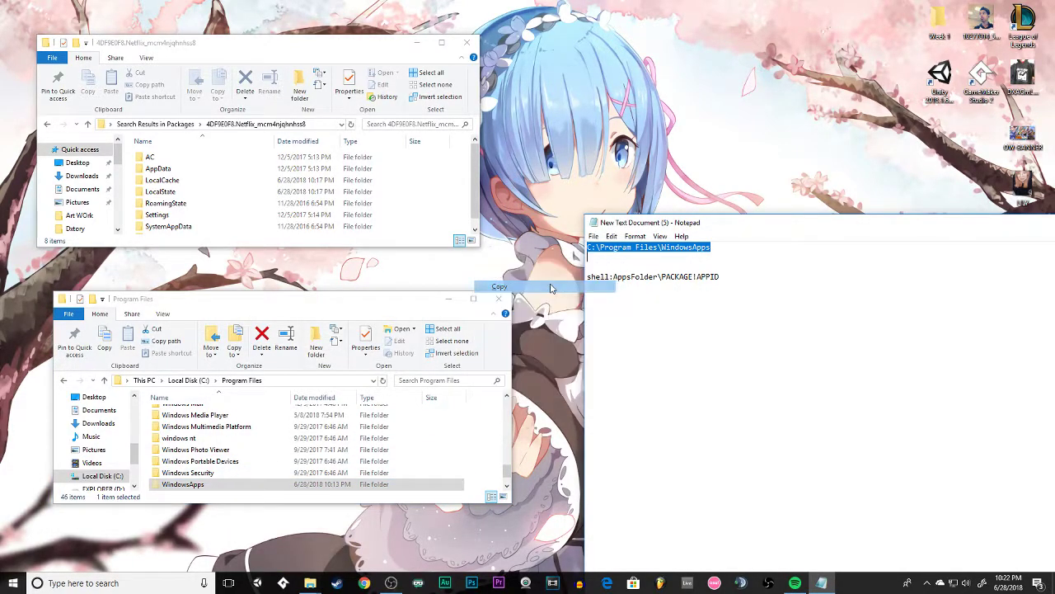
{"action": "left_click", "coordinate": [214, 380]}
{"action": "left_click", "coordinate": [277, 384]}
{"action": "left_click", "coordinate": [280, 382]}
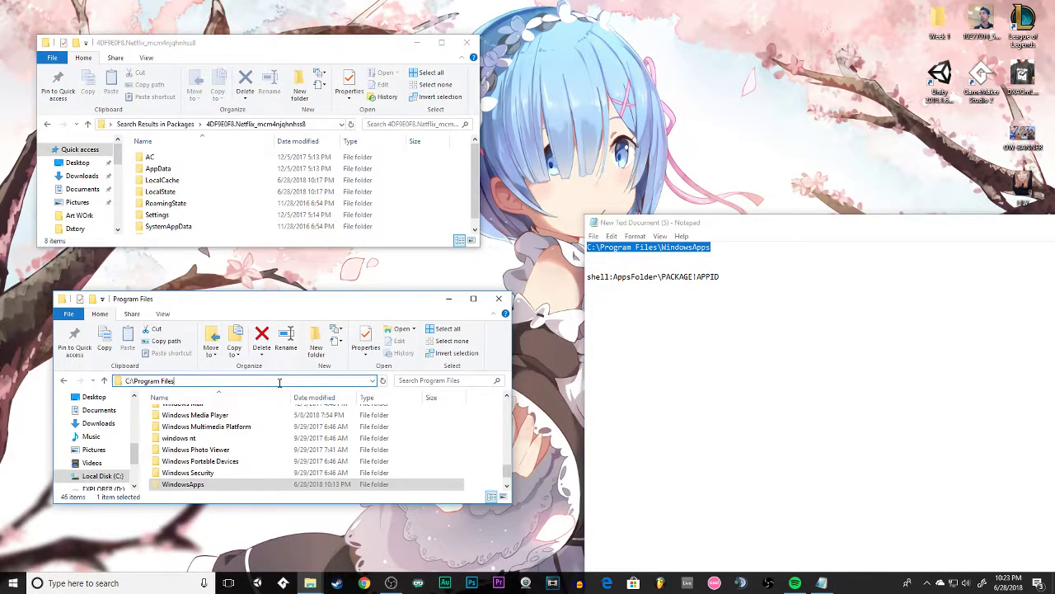
{"action": "key", "text": "ctrl+a"}
{"action": "key", "text": "ctrl+v"}
{"action": "key", "text": "Return"}
Rearrange the WindowsApps window, search it for Netflix, and open the 4DF9E0F8.Netflix_6.69.295.0_x64__mcm4njqhnhss8 folder.
{"action": "left_click", "coordinate": [269, 380]}
{"action": "left_click", "coordinate": [308, 291]}
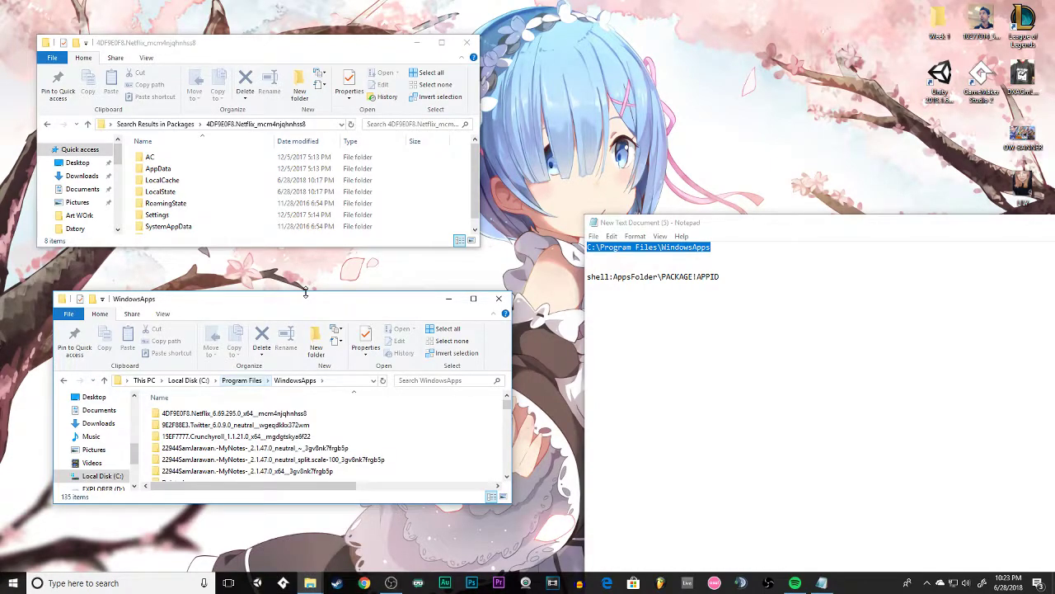
{"action": "double_click", "coordinate": [307, 292]}
{"action": "left_click_drag", "start_coordinate": [208, 15], "coordinate": [181, 321]}
{"action": "left_click", "coordinate": [379, 404]}
{"action": "type", "text": "Netflix"}
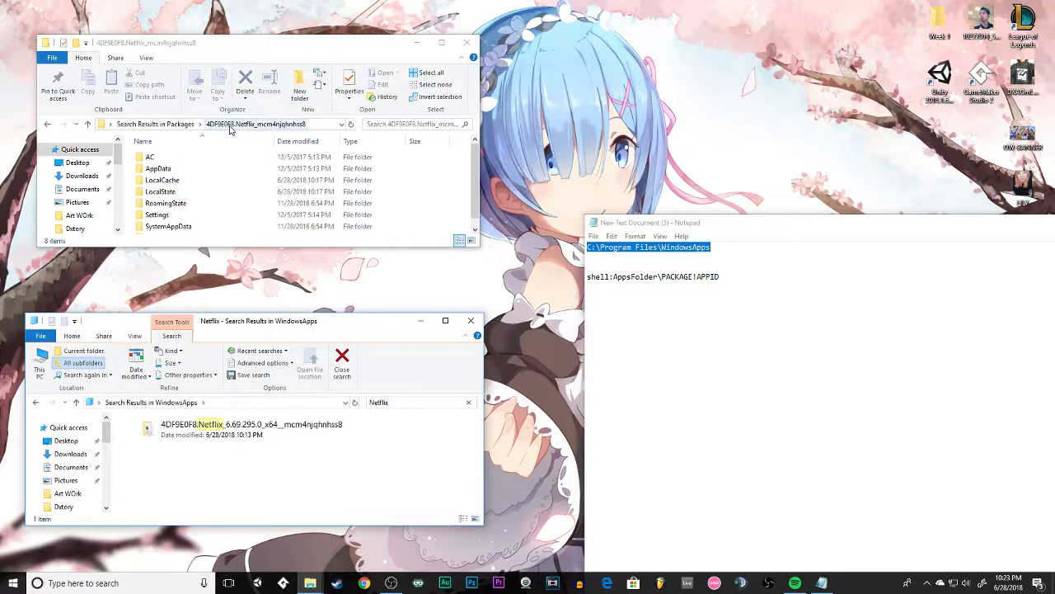
{"action": "double_click", "coordinate": [256, 427]}
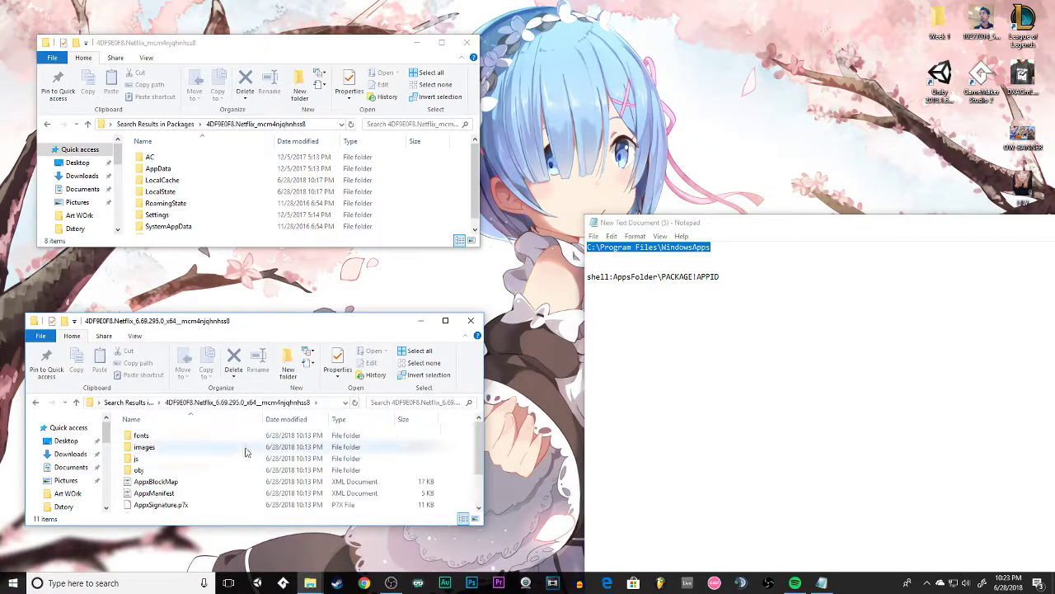
Open the AppxManifest XML file in the Netflix app folder.
{"action": "scroll", "coordinate": [243, 452], "scroll_direction": "down", "scroll_amount": 2}
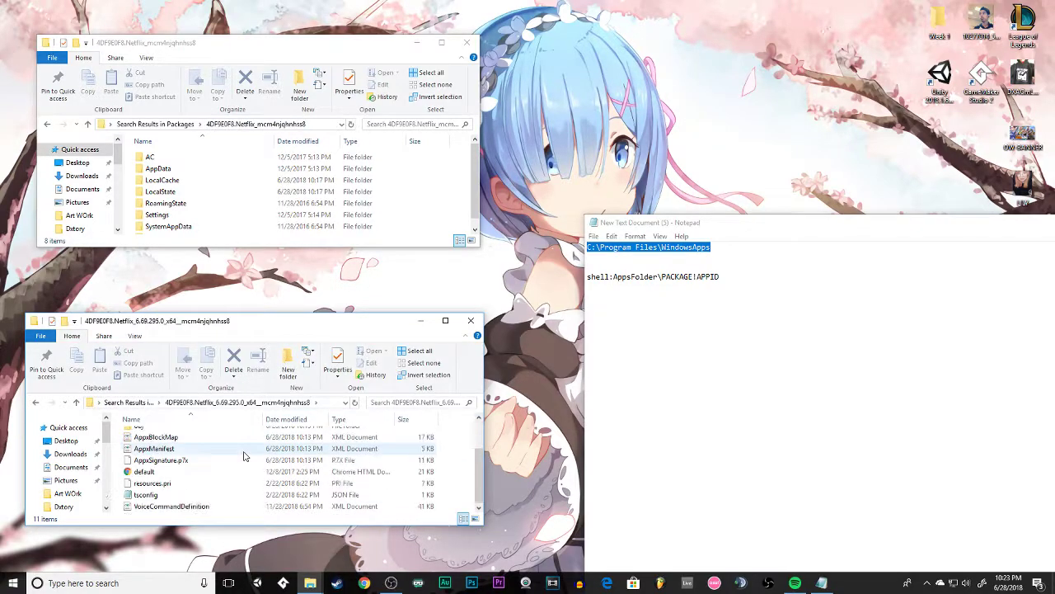
{"action": "left_click", "coordinate": [151, 452]}
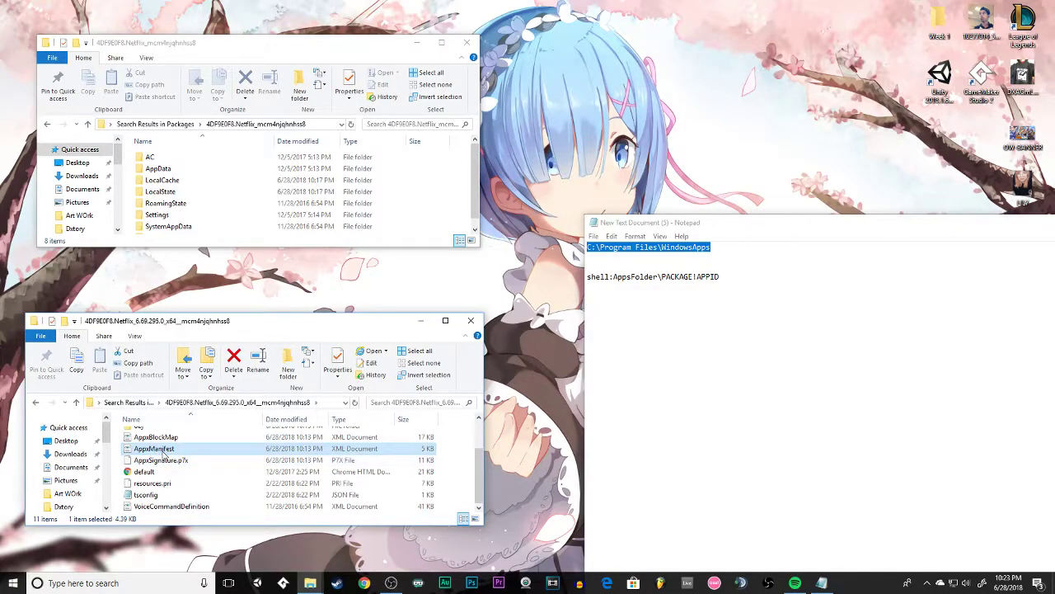
{"action": "right_click", "coordinate": [161, 456]}
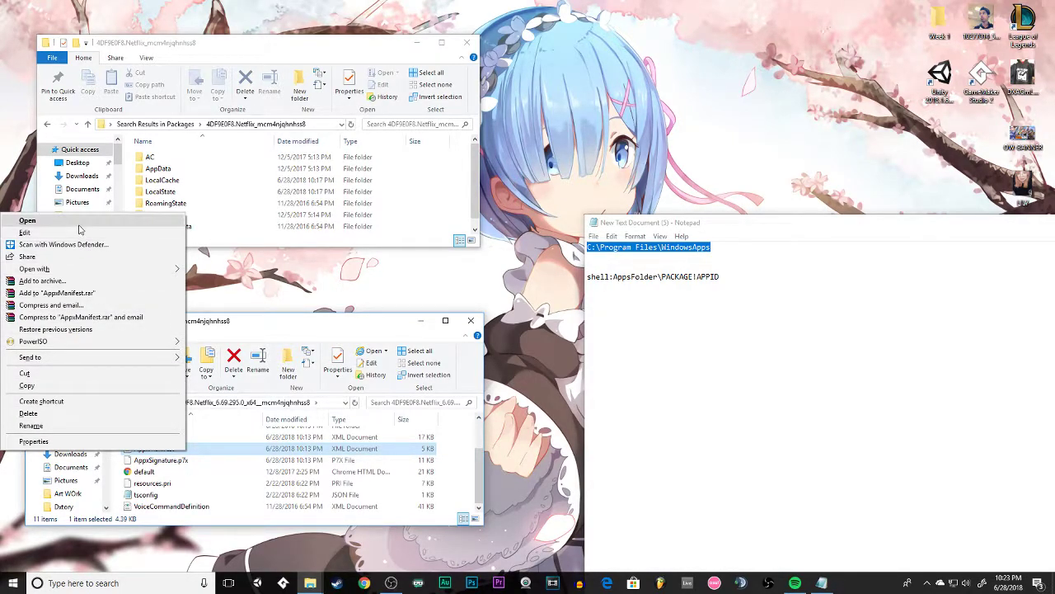
{"action": "left_click", "coordinate": [50, 221]}
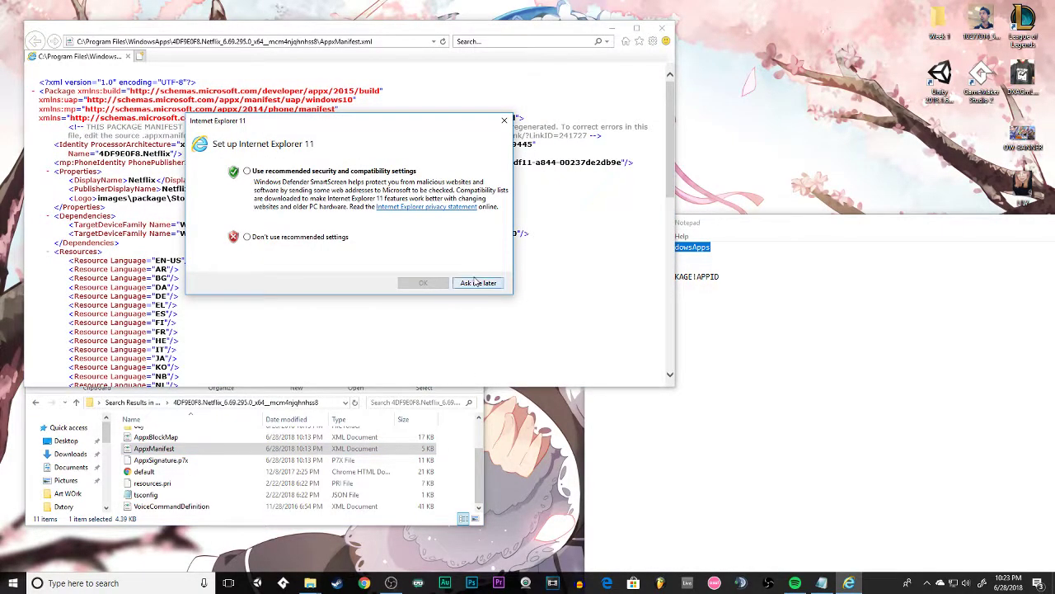
Dismiss the Internet Explorer setup prompt and close the window showing the manifest.
{"action": "left_click", "coordinate": [503, 120]}
{"action": "left_click", "coordinate": [662, 28]}
{"action": "left_click", "coordinate": [345, 215]}
{"action": "right_click", "coordinate": [157, 450]}
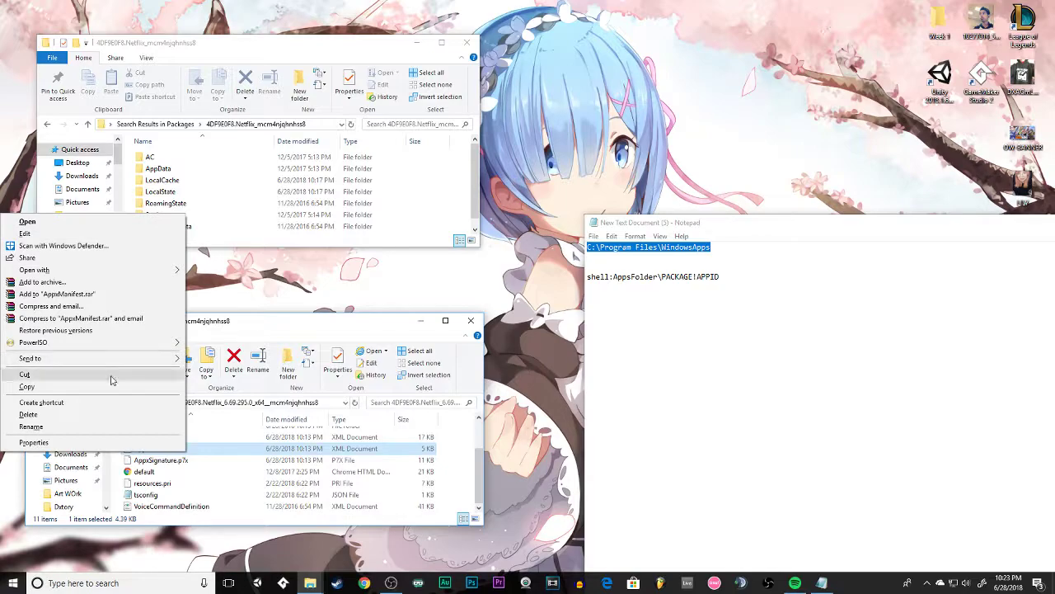
{"action": "left_click", "coordinate": [246, 454]}
{"action": "right_click", "coordinate": [163, 454]}
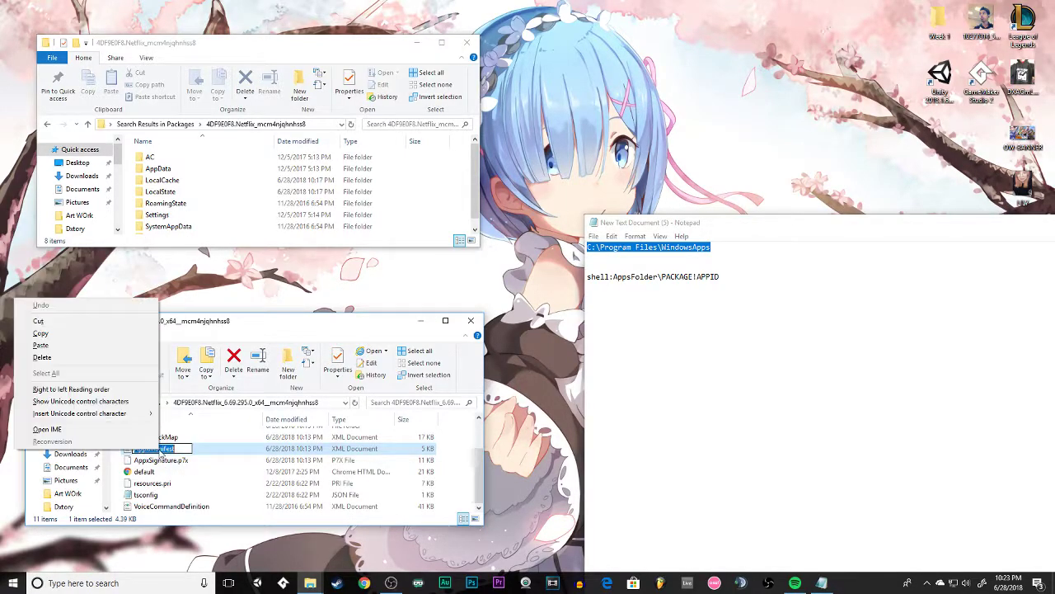
{"action": "left_click", "coordinate": [194, 454]}
{"action": "scroll", "coordinate": [195, 454], "scroll_direction": "up", "scroll_amount": 2}
{"action": "right_click", "coordinate": [169, 492]}
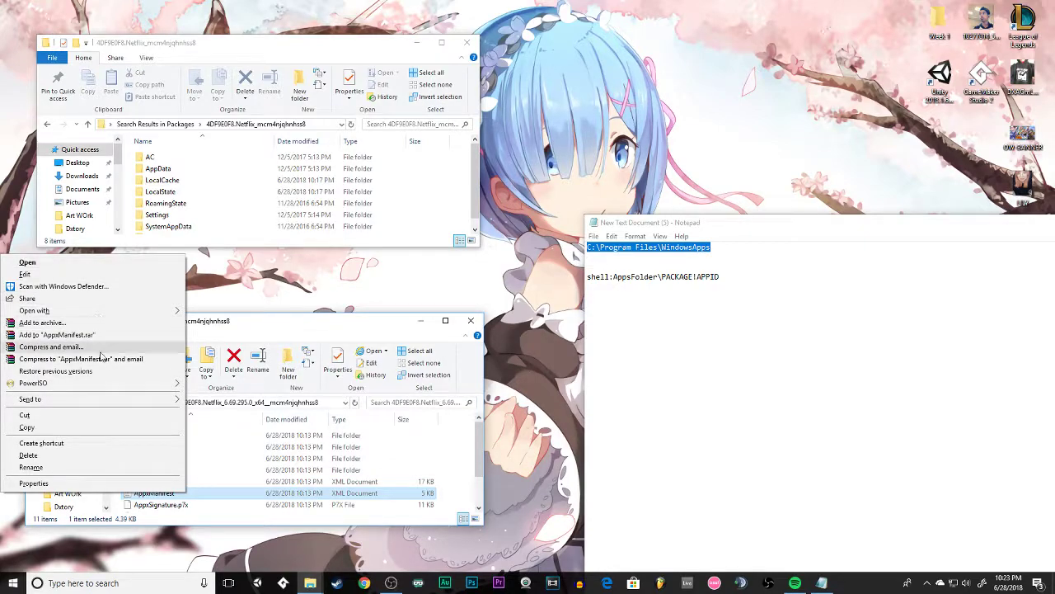
{"action": "mouse_move", "coordinate": [105, 404]}
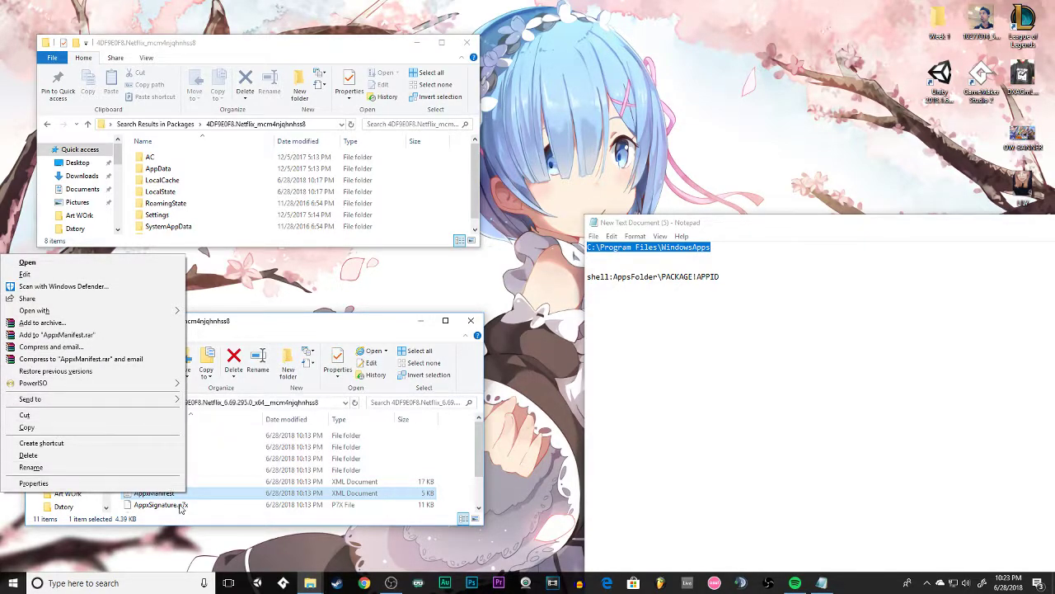
Reopen the AppxManifest file in Internet Explorer, dismiss the add-on notice, and enlarge the window.
{"action": "double_click", "coordinate": [204, 497]}
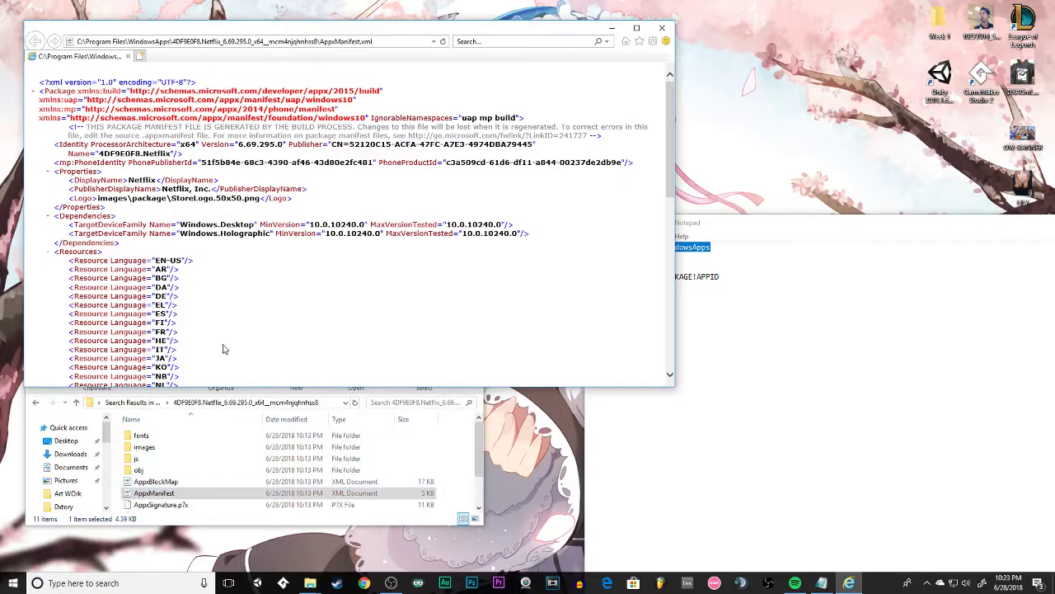
{"action": "scroll", "coordinate": [223, 346], "scroll_direction": "down", "scroll_amount": 15}
{"action": "scroll", "coordinate": [224, 340], "scroll_direction": "down", "scroll_amount": 3}
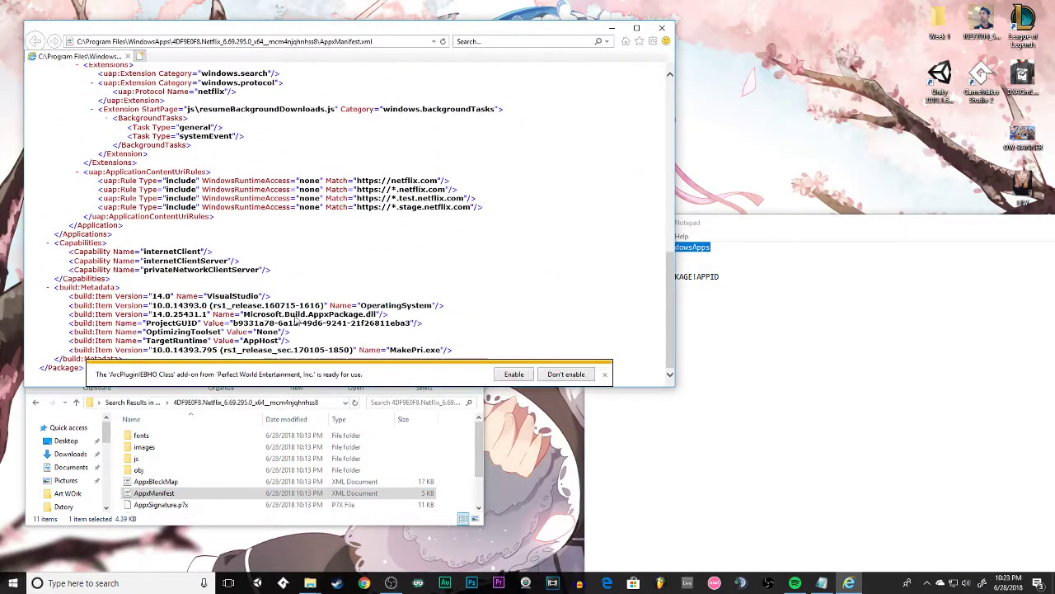
{"action": "left_click", "coordinate": [602, 375]}
{"action": "left_click_drag", "start_coordinate": [674, 386], "coordinate": [804, 557]}
{"action": "scroll", "coordinate": [514, 368], "scroll_direction": "up", "scroll_amount": 10}
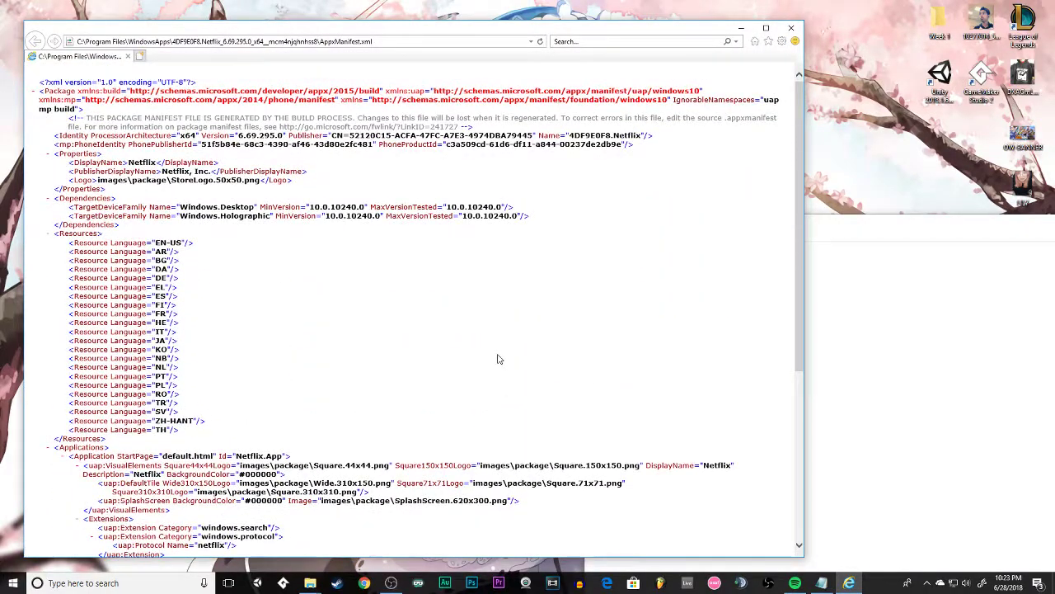
Search the manifest for "app", "application" and "application id", and shorten the search term to "applicatio".
{"action": "key", "text": "ctrl+f"}
{"action": "type", "text": "a"}
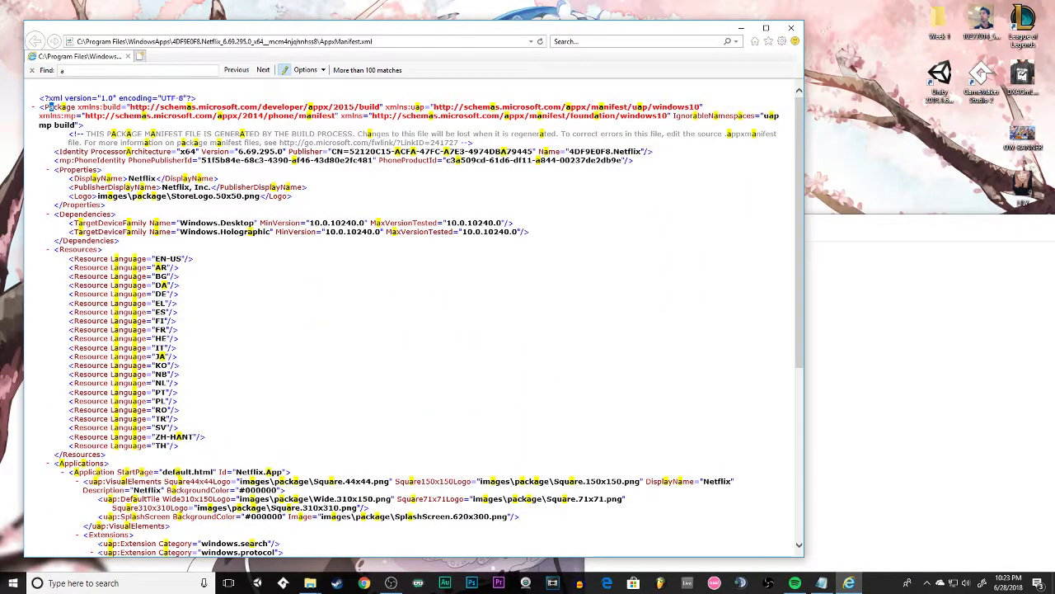
{"action": "type", "text": "pp"}
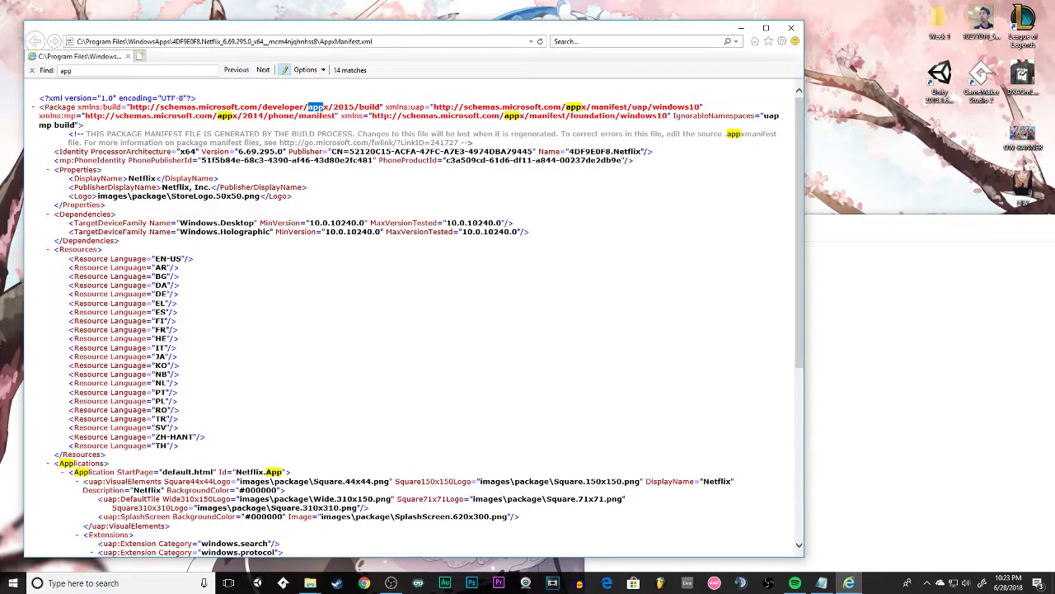
{"action": "scroll", "coordinate": [382, 266], "scroll_direction": "down", "scroll_amount": 5}
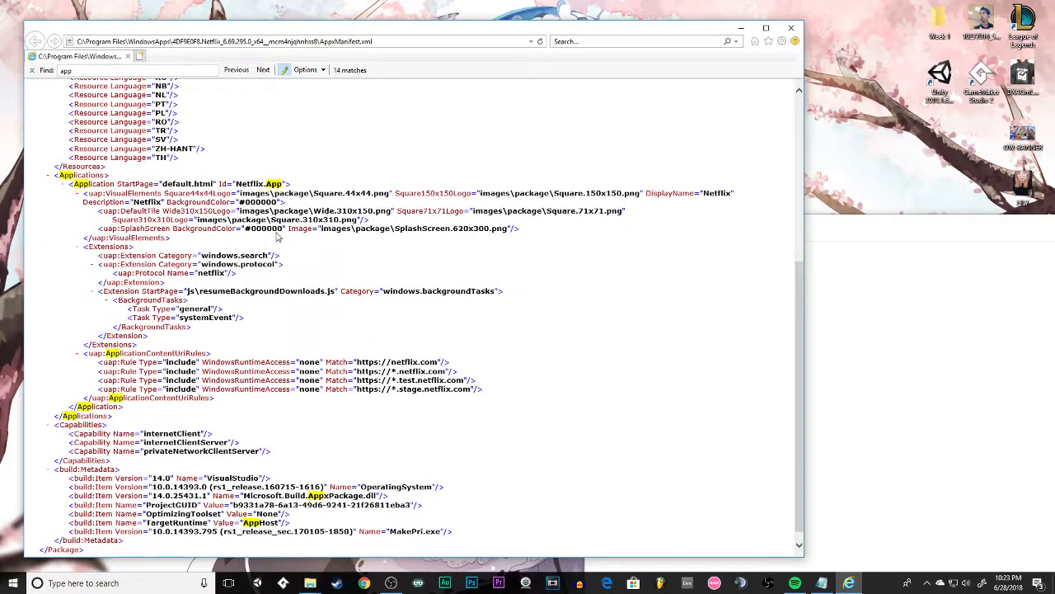
{"action": "type", "text": "id"}
{"action": "key", "text": "BackSpace"}
{"action": "key", "text": "BackSpace"}
{"action": "type", "text": "lica"}
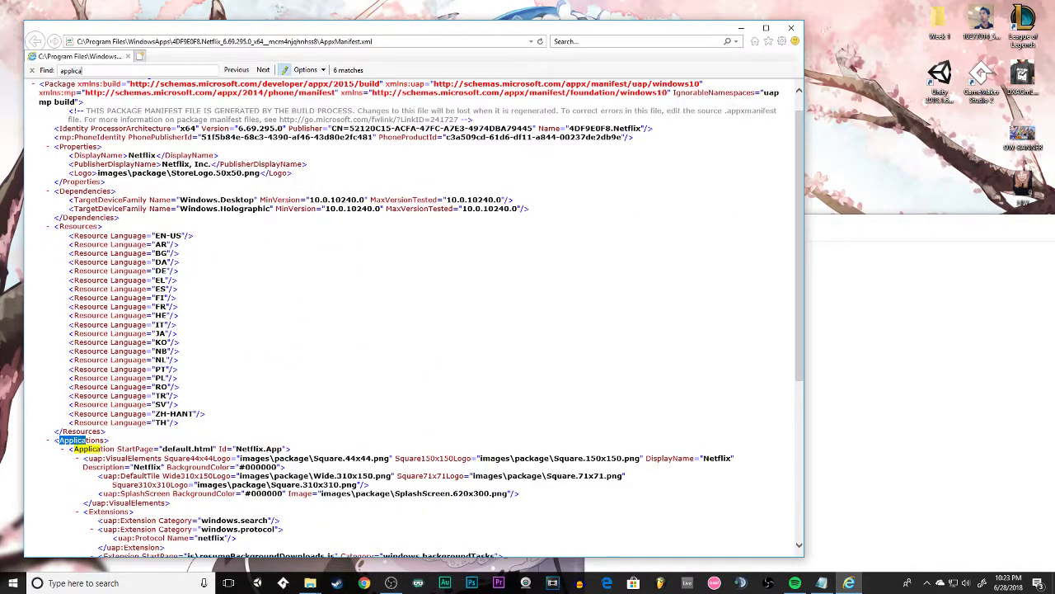
{"action": "type", "text": "tion a"}
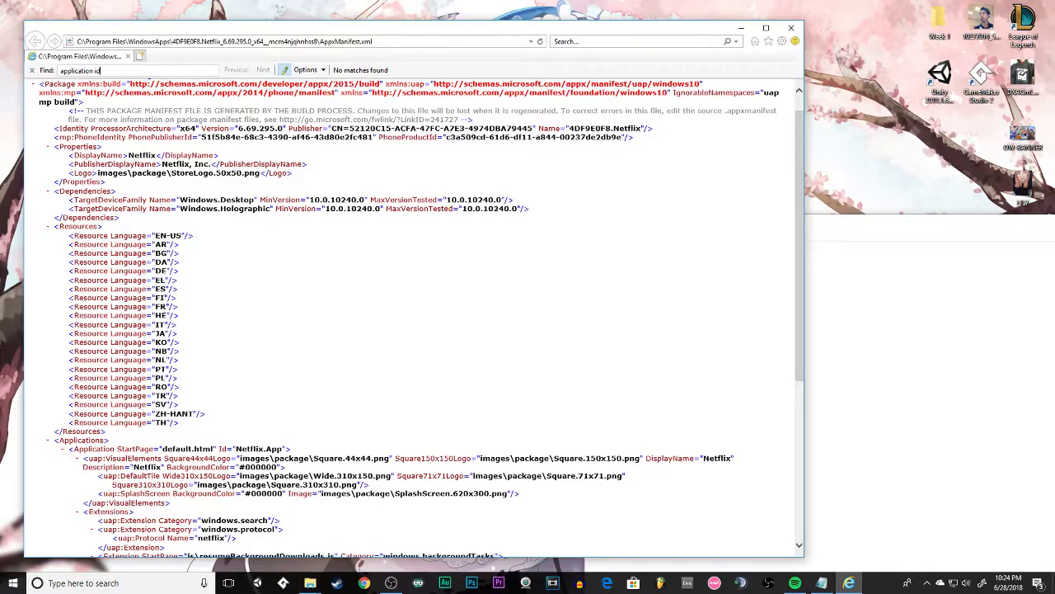
{"action": "key", "text": "BackSpace"}
{"action": "key", "text": "BackSpace"}
{"action": "key", "text": "BackSpace"}
{"action": "key", "text": "BackSpace"}
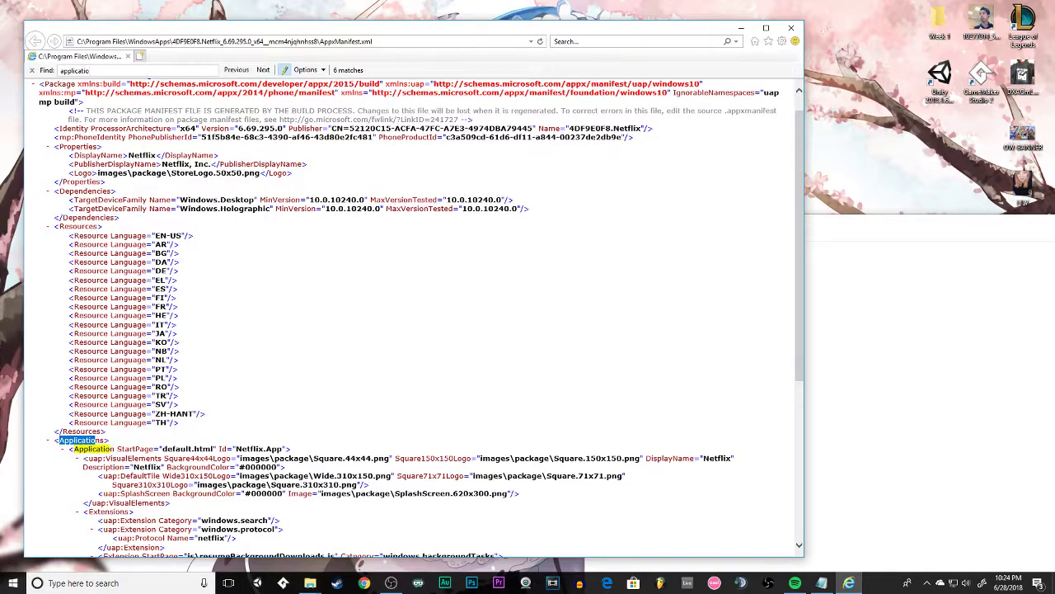
Look through the search matches in the manifest for the application ID and close the browser window.
{"action": "scroll", "coordinate": [268, 305], "scroll_direction": "down", "scroll_amount": 5}
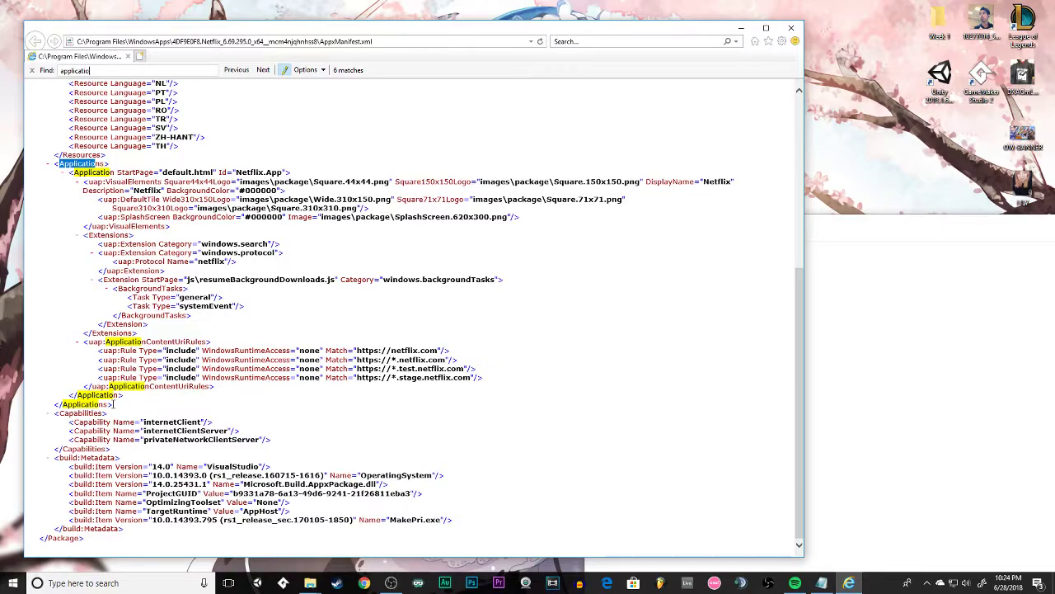
{"action": "scroll", "coordinate": [132, 354], "scroll_direction": "up", "scroll_amount": 4}
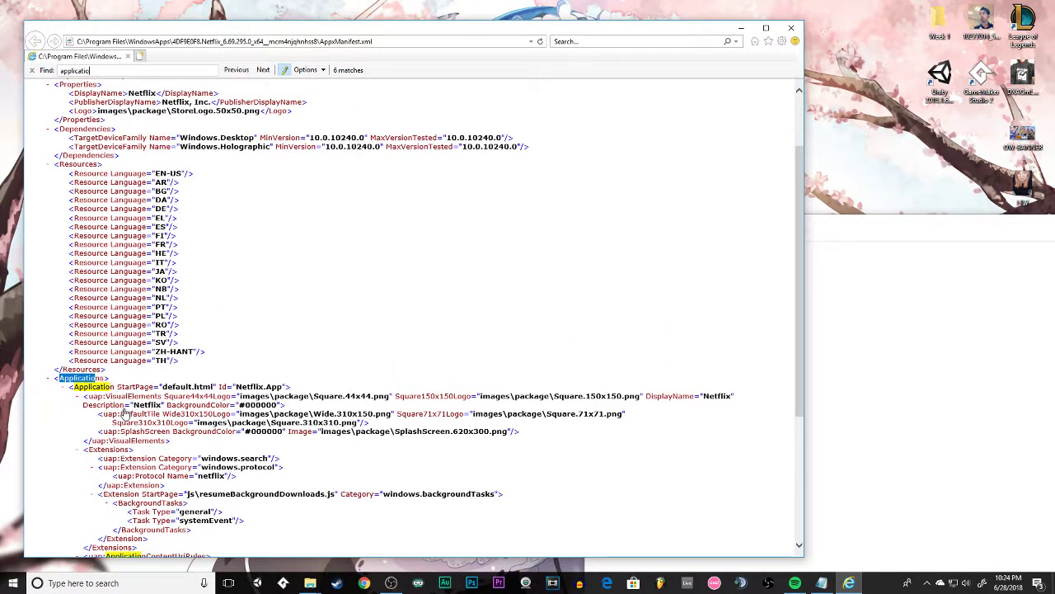
{"action": "scroll", "coordinate": [181, 436], "scroll_direction": "up", "scroll_amount": 2}
{"action": "scroll", "coordinate": [180, 434], "scroll_direction": "down", "scroll_amount": 5}
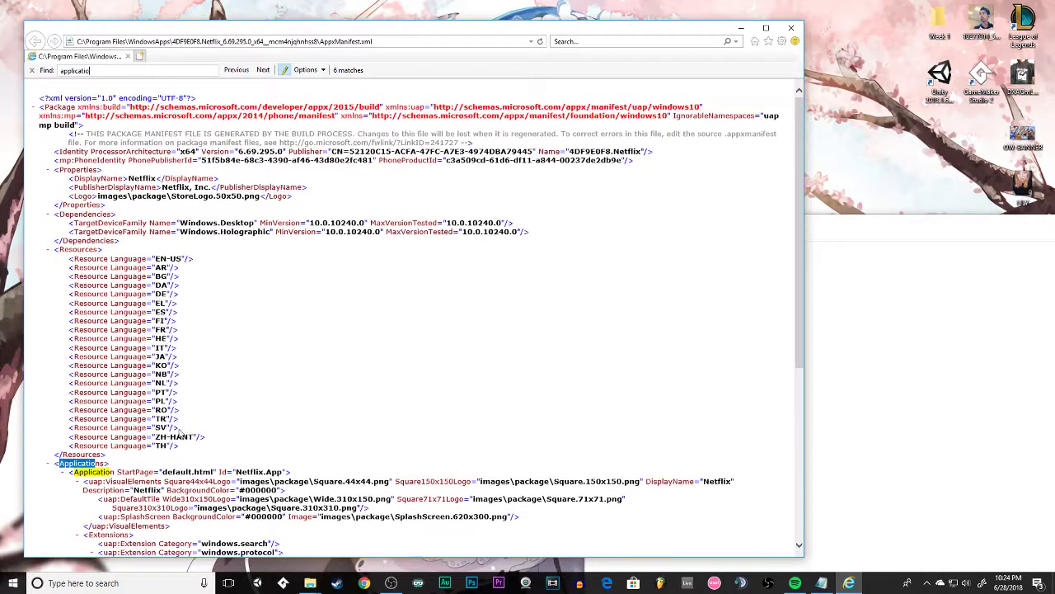
{"action": "left_click", "coordinate": [797, 25]}
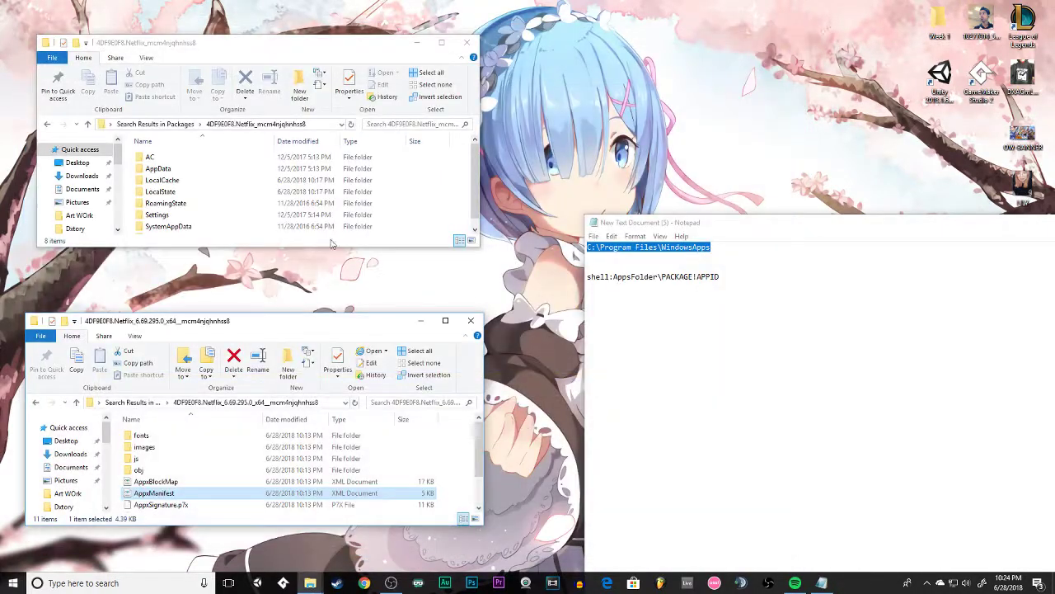
Move the Netflix app folder window up and open its AppxManifest file in Notepad.
{"action": "left_click_drag", "start_coordinate": [364, 312], "coordinate": [350, 100]}
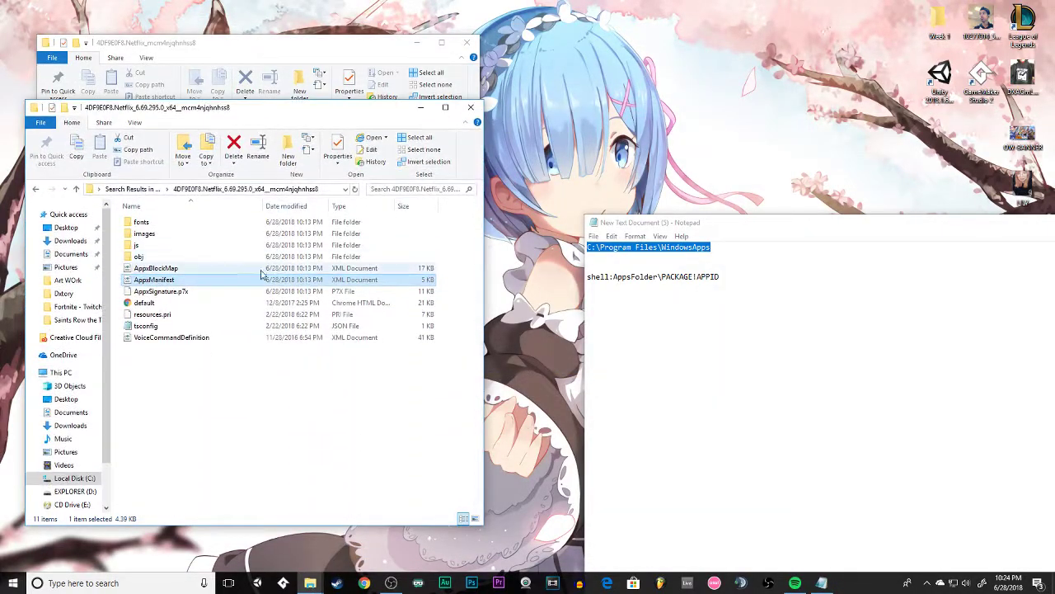
{"action": "right_click", "coordinate": [162, 282]}
{"action": "mouse_move", "coordinate": [126, 339]}
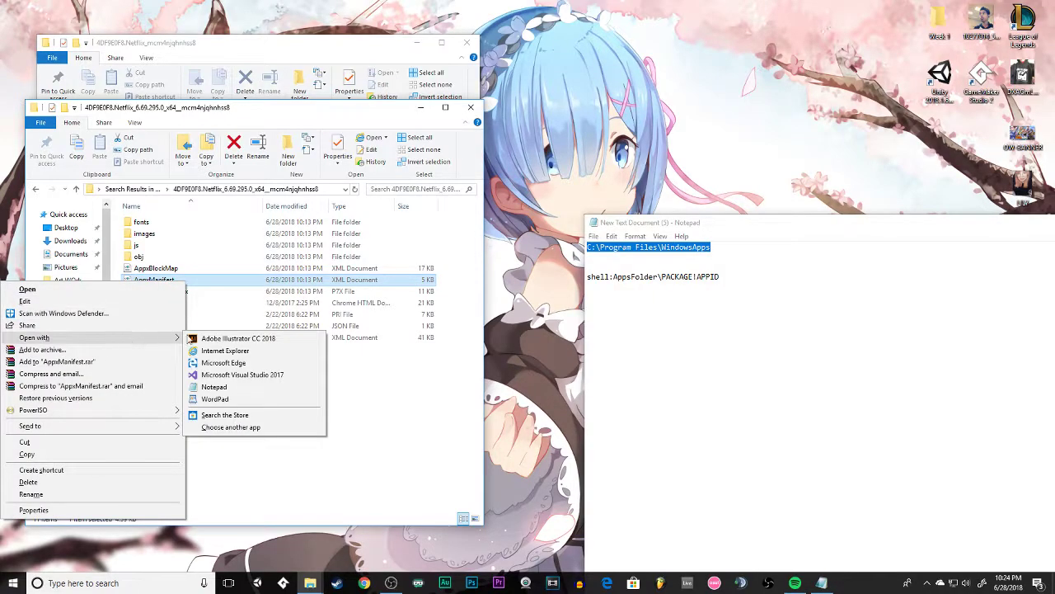
{"action": "left_click", "coordinate": [231, 381]}
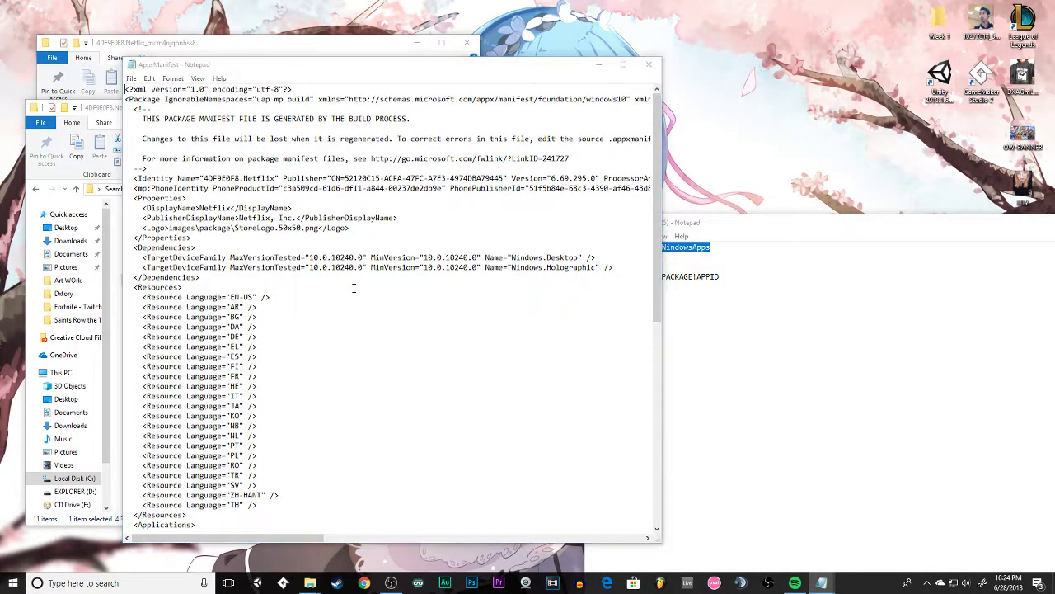
Find the Application element in the manifest by searching for "application".
{"action": "key", "text": "ctrl+f"}
{"action": "type", "text": "app"}
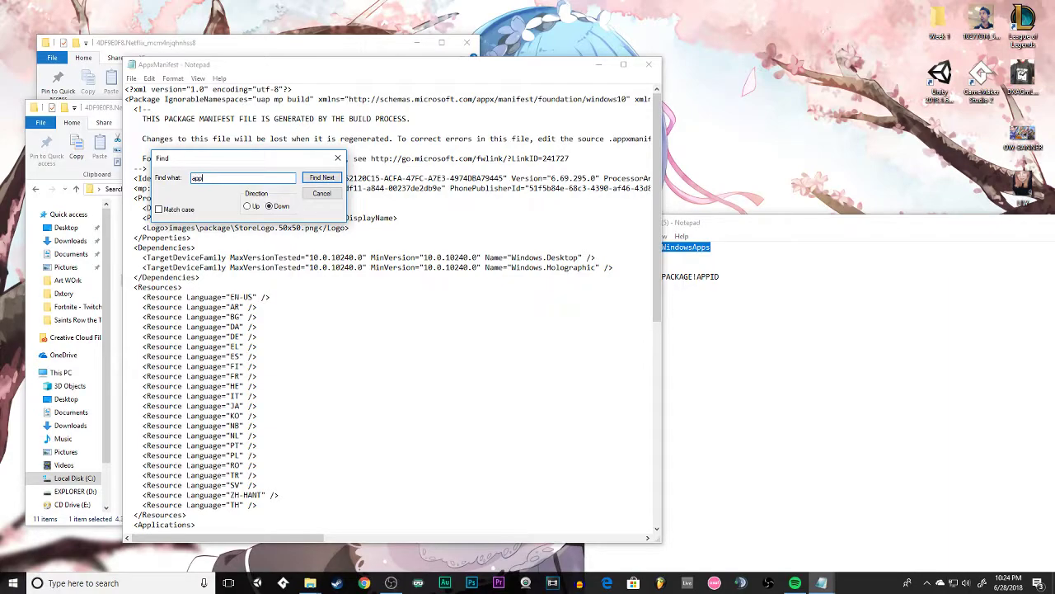
{"action": "type", "text": "lication"}
{"action": "key", "text": "Return"}
{"action": "scroll", "coordinate": [262, 392], "scroll_direction": "down", "scroll_amount": 2}
{"action": "left_click", "coordinate": [317, 178]}
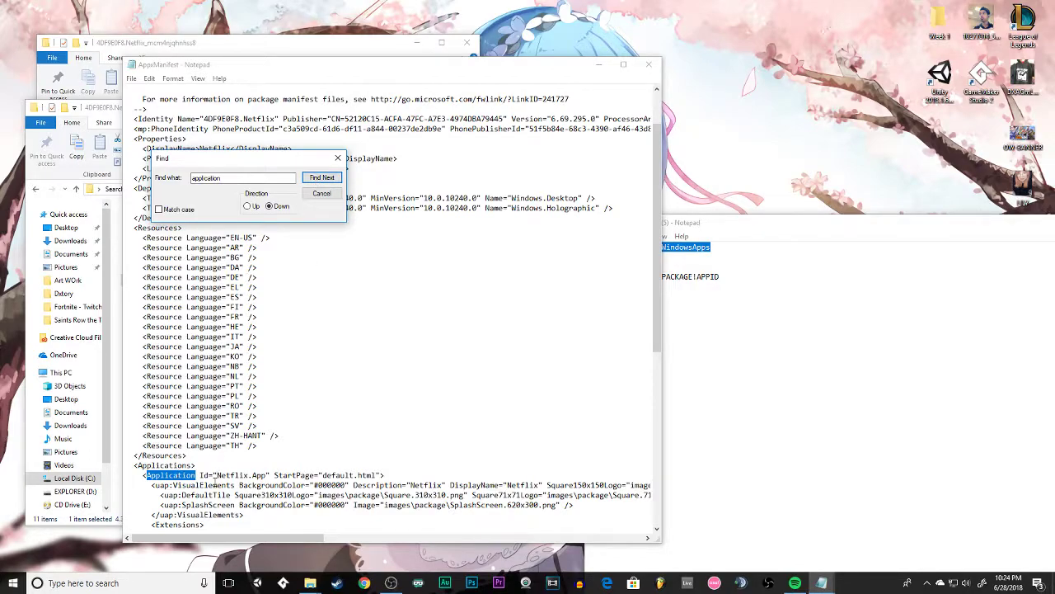
Highlight the Application element's Id value Netflix.App in the manifest and close the search dialog.
{"action": "left_click_drag", "start_coordinate": [217, 475], "coordinate": [268, 475]}
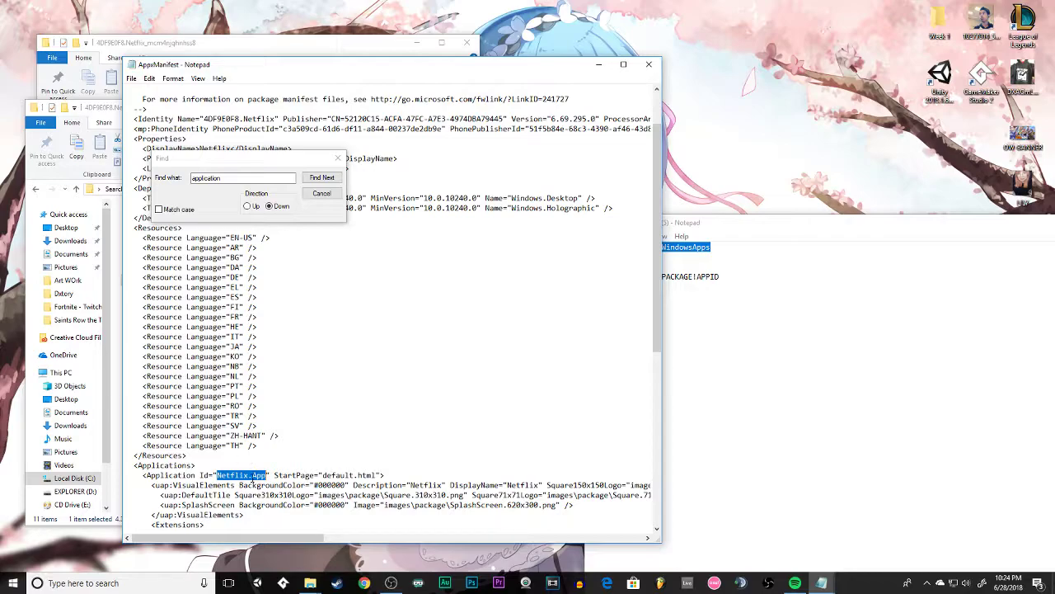
{"action": "left_click", "coordinate": [330, 195]}
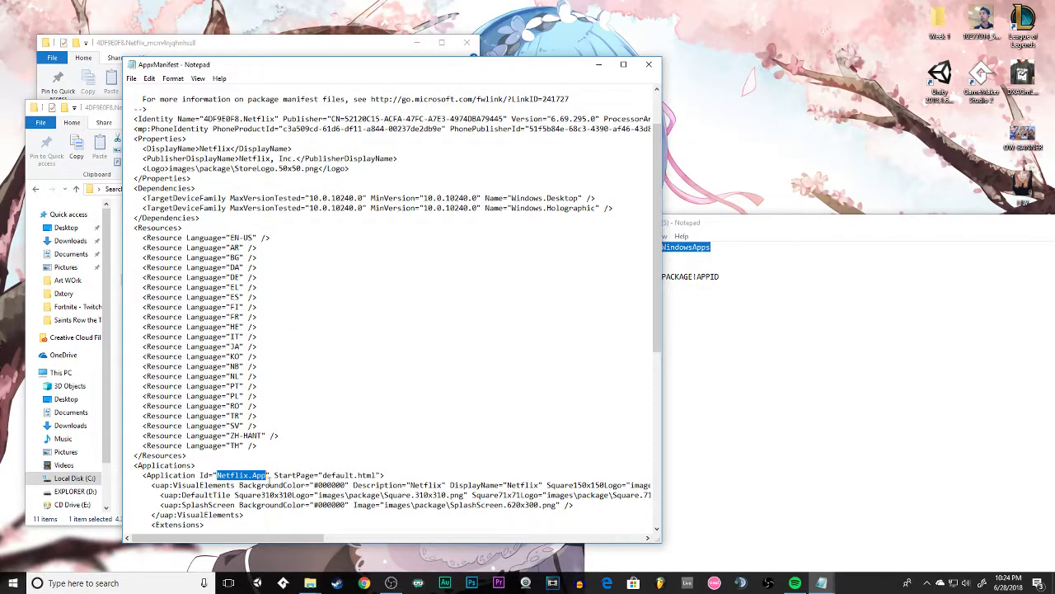
{"action": "right_click", "coordinate": [239, 476]}
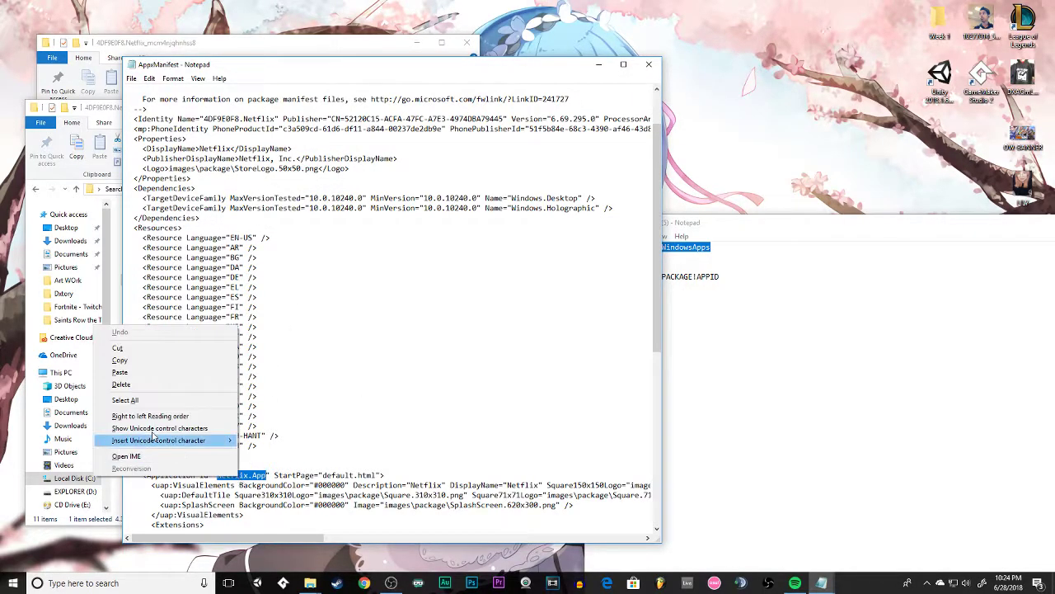
{"action": "left_click", "coordinate": [257, 476]}
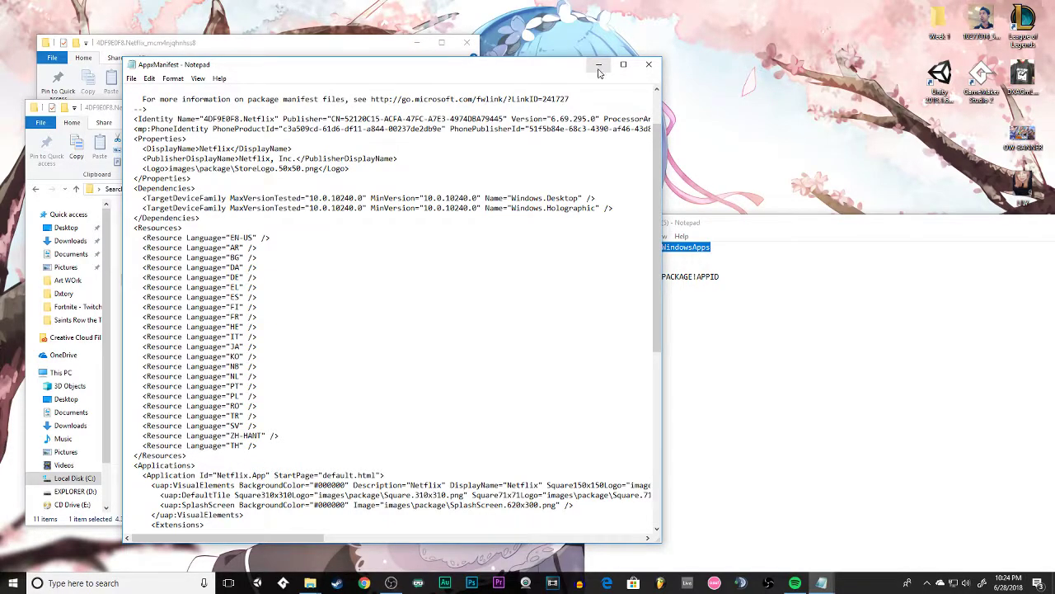
{"action": "double_click", "coordinate": [243, 476]}
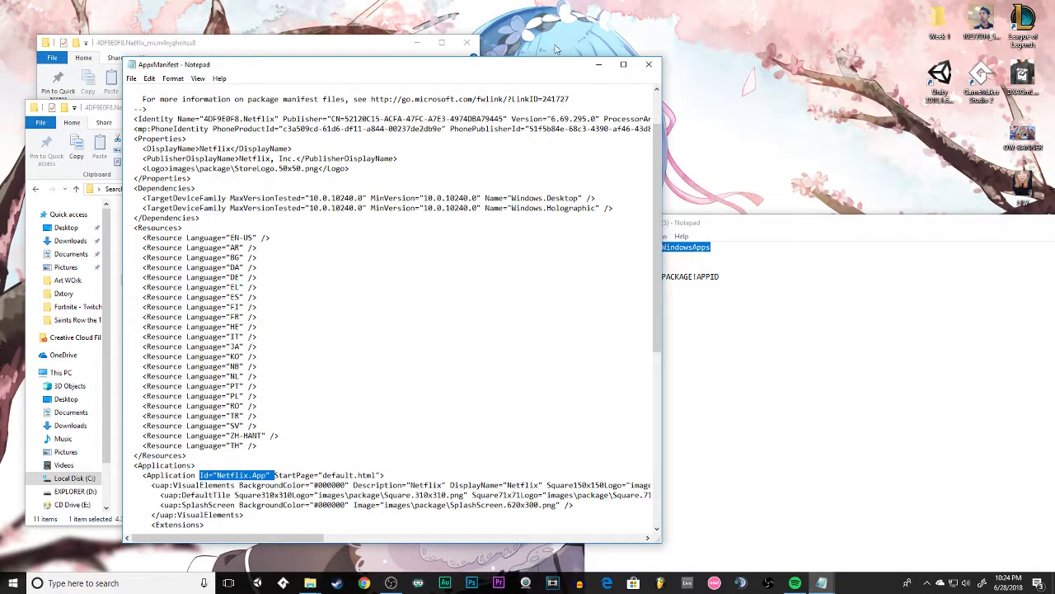
Minimise the manifest and arrange the two Netflix folder windows one above the other.
{"action": "left_click", "coordinate": [598, 65]}
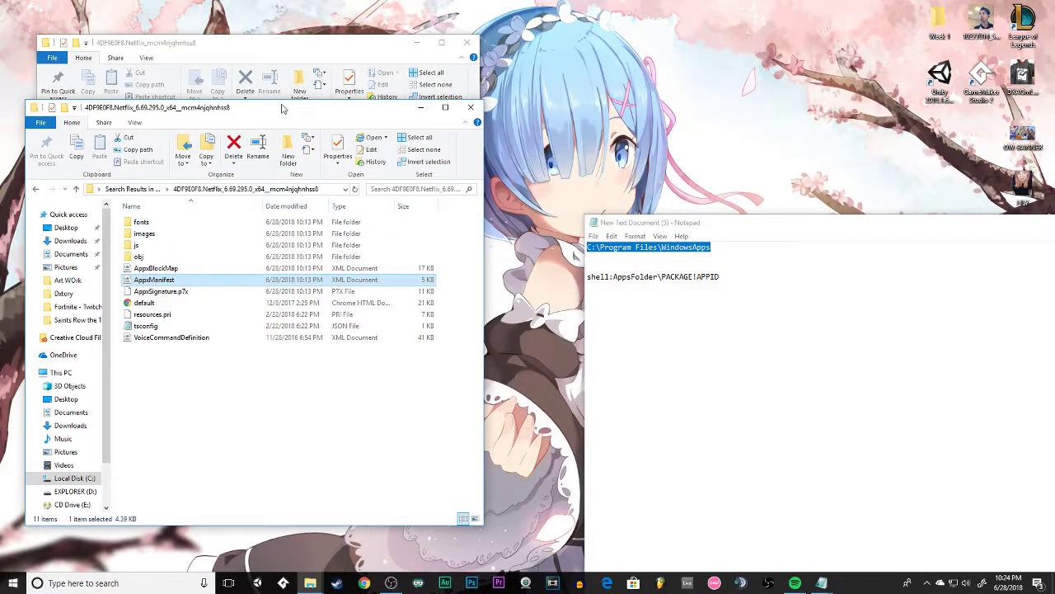
{"action": "left_click_drag", "start_coordinate": [281, 108], "coordinate": [244, 226]}
{"action": "left_click_drag", "start_coordinate": [307, 47], "coordinate": [272, 19]}
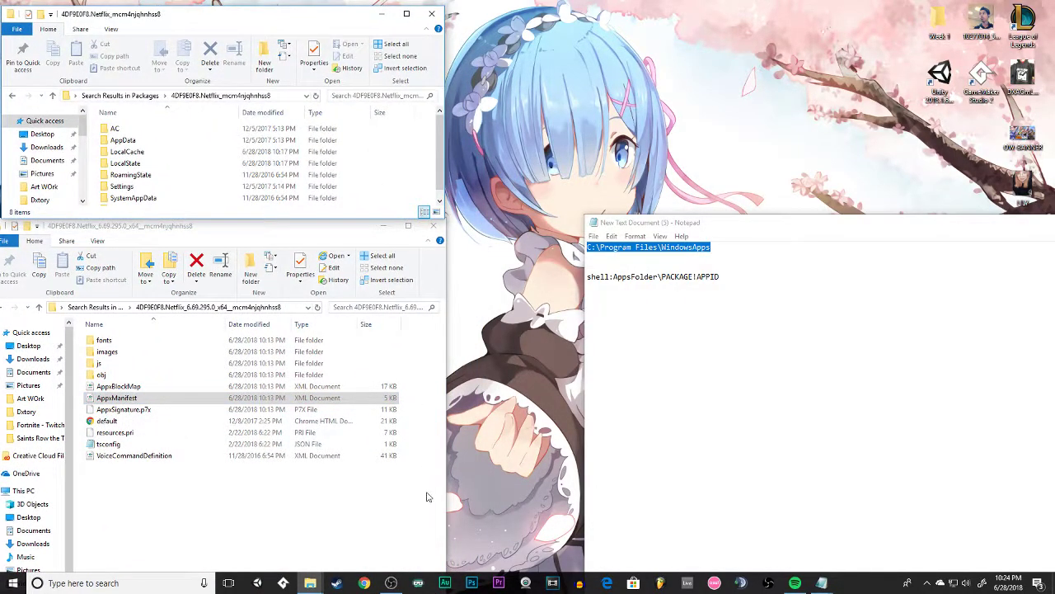
Switch to Steam and add GOG Galaxy to the library as a non-Steam game.
{"action": "left_click", "coordinate": [336, 583]}
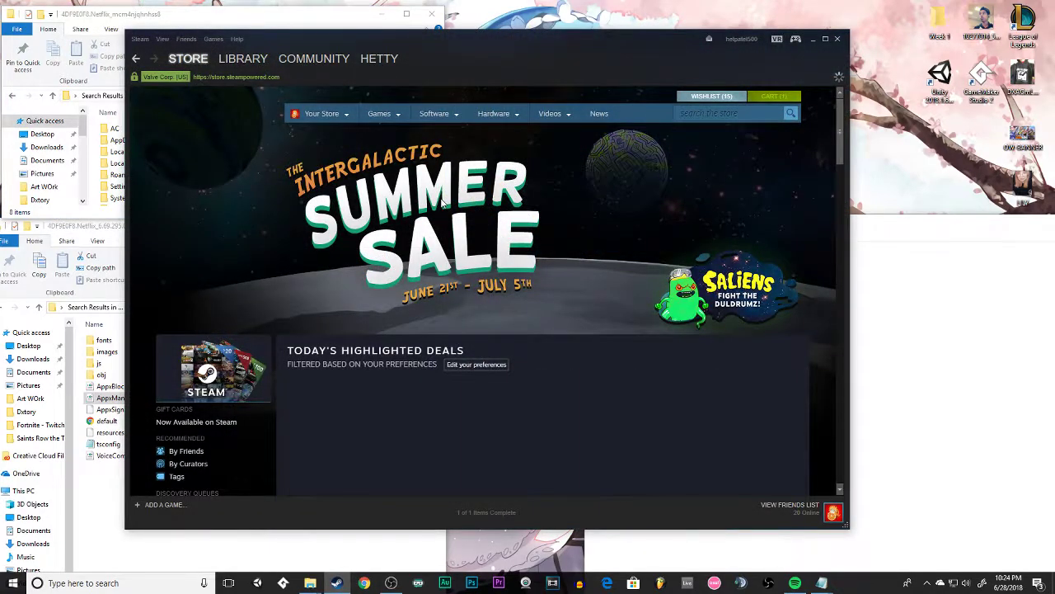
{"action": "left_click", "coordinate": [162, 509]}
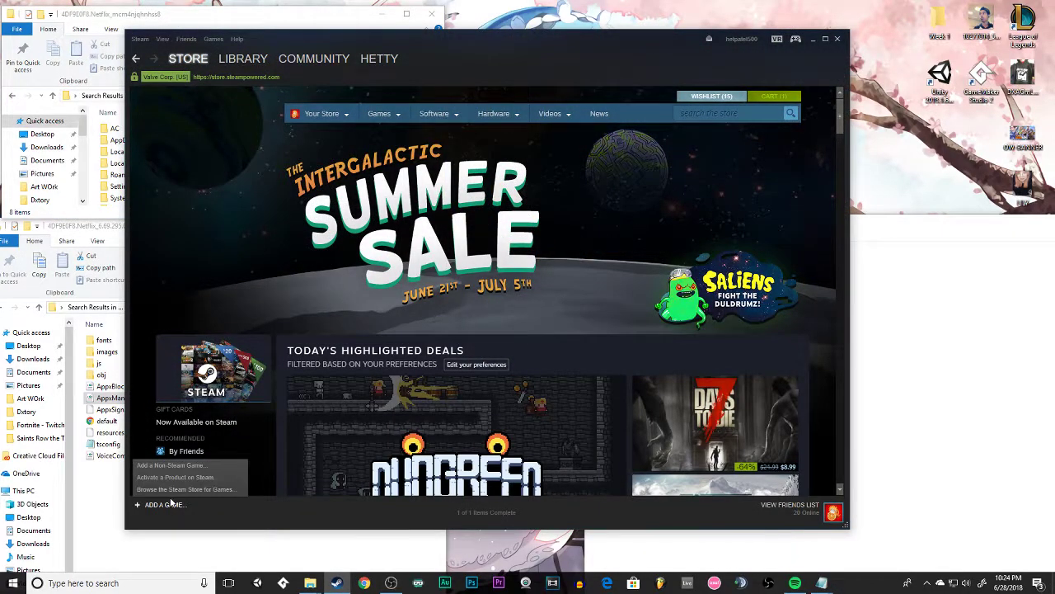
{"action": "left_click", "coordinate": [170, 465]}
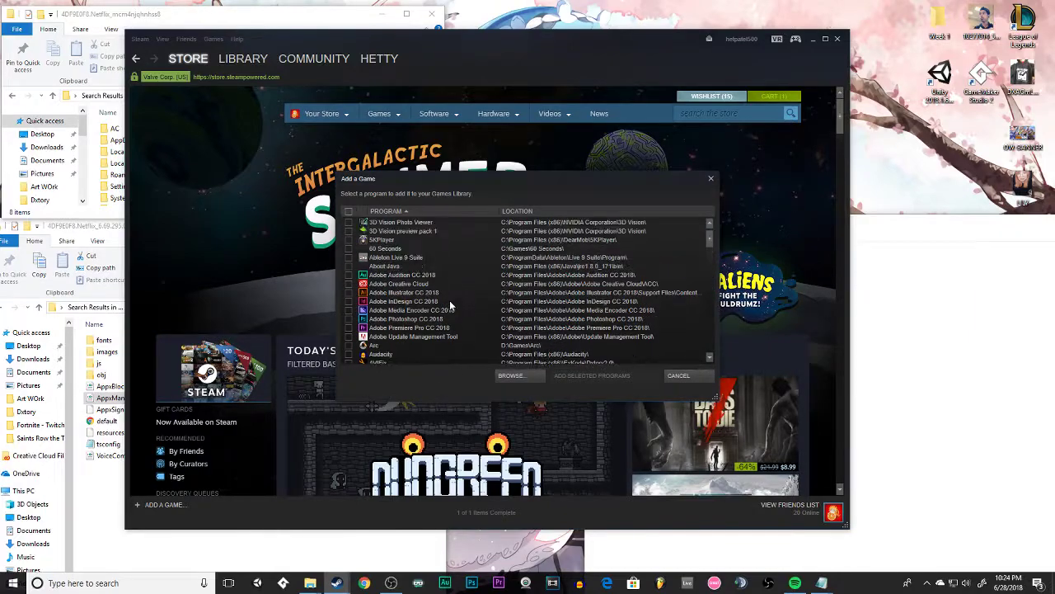
{"action": "scroll", "coordinate": [392, 300], "scroll_direction": "down", "scroll_amount": 1}
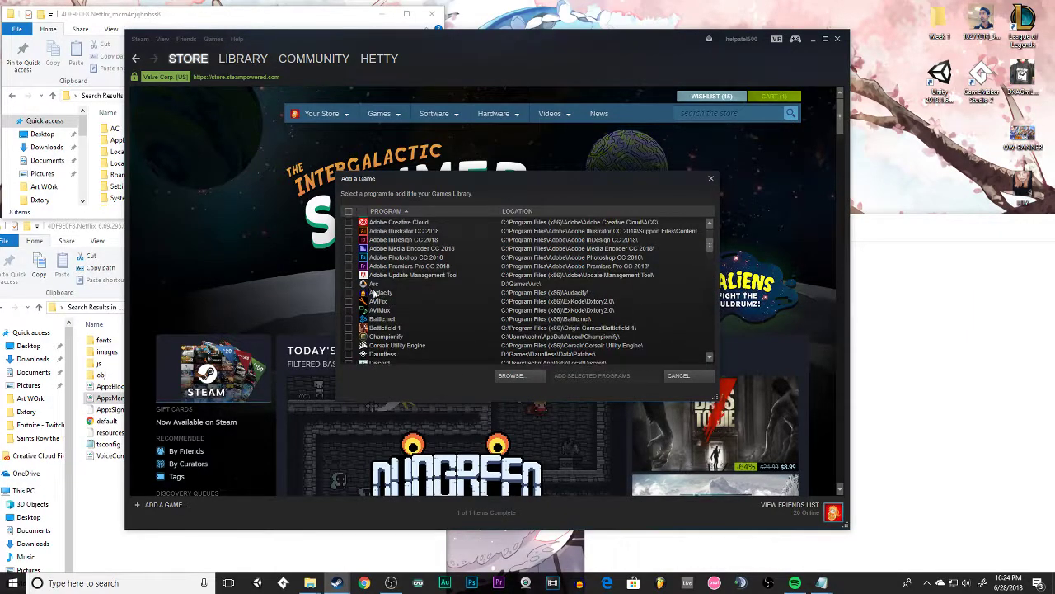
{"action": "scroll", "coordinate": [373, 295], "scroll_direction": "down", "scroll_amount": 15}
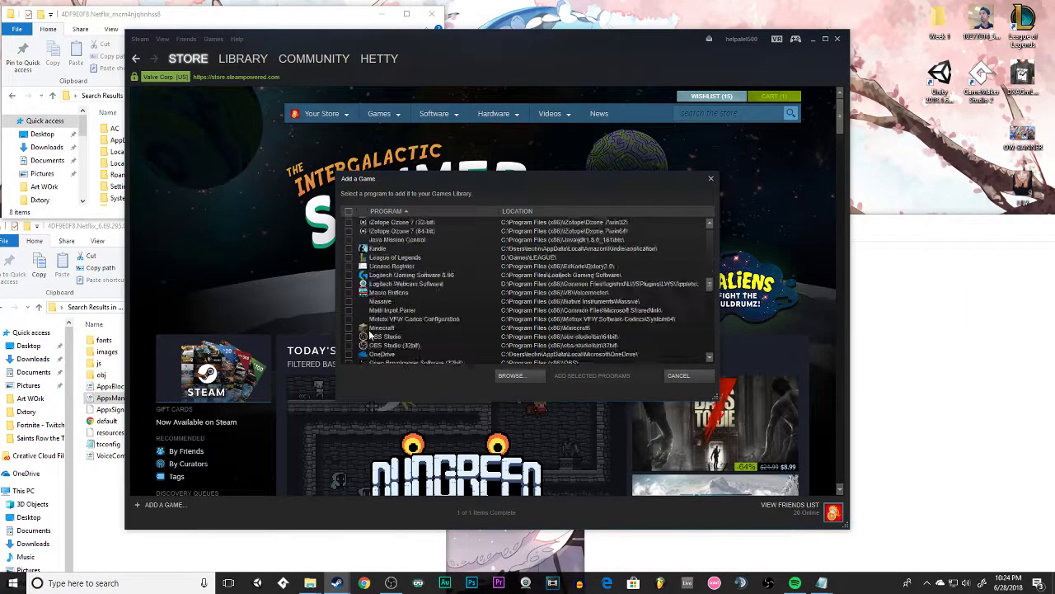
{"action": "scroll", "coordinate": [379, 333], "scroll_direction": "up", "scroll_amount": 4}
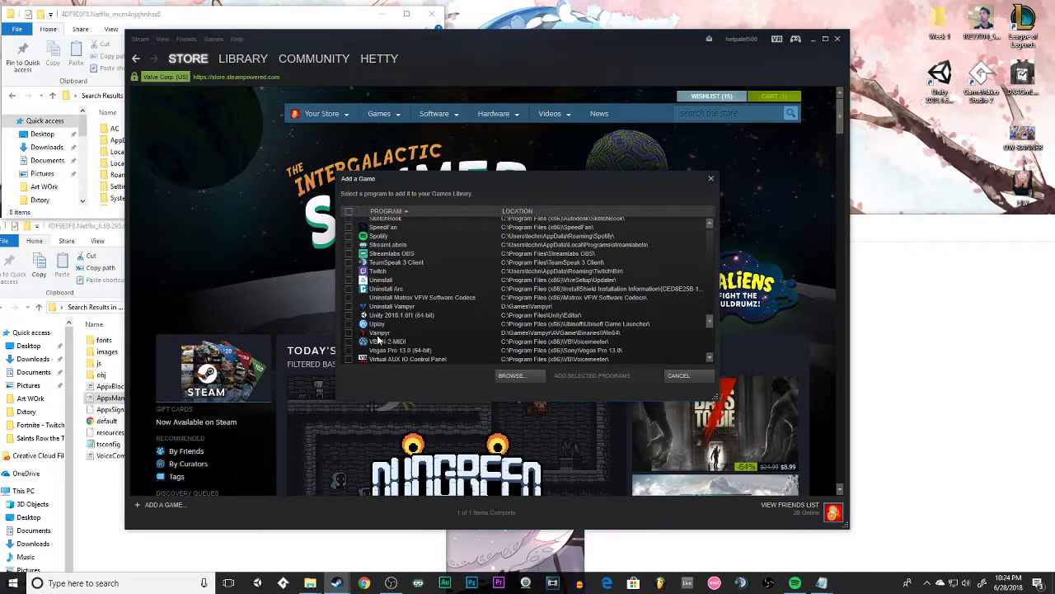
{"action": "scroll", "coordinate": [378, 338], "scroll_direction": "up", "scroll_amount": 10}
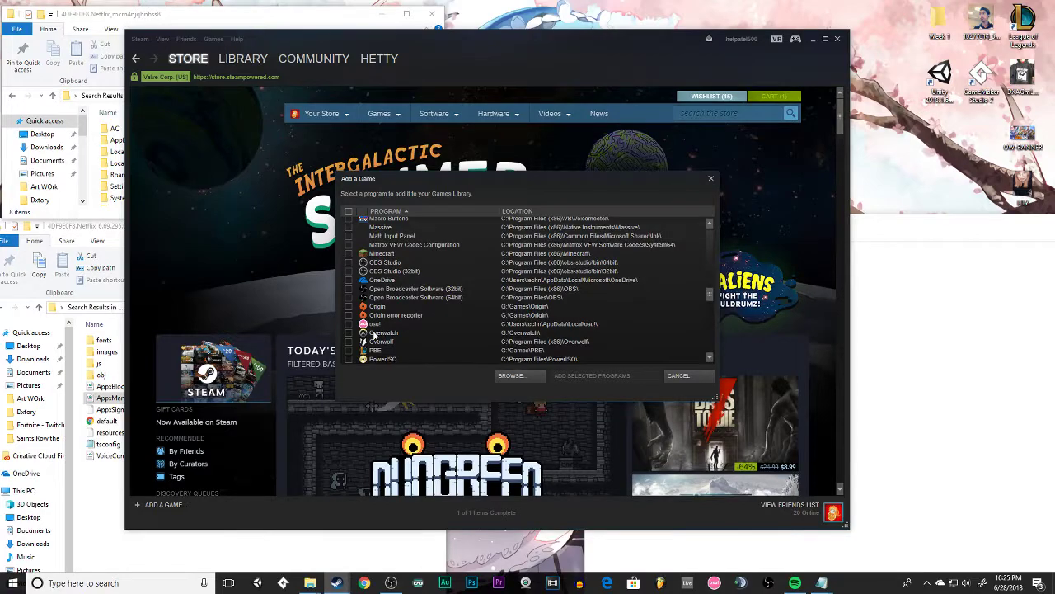
{"action": "scroll", "coordinate": [374, 334], "scroll_direction": "up", "scroll_amount": 5}
{"action": "left_click", "coordinate": [386, 246]}
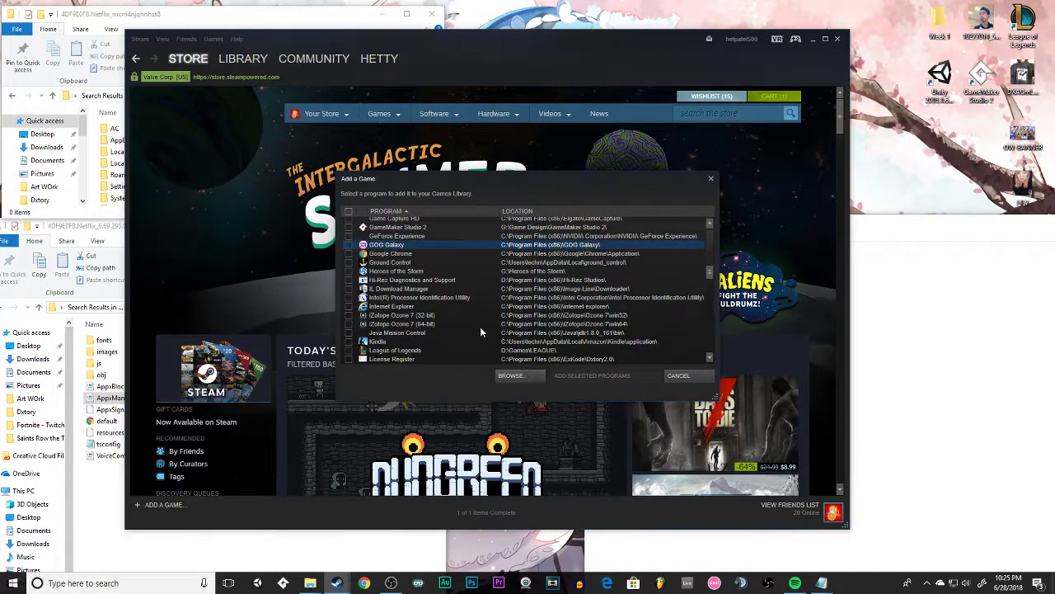
{"action": "left_click", "coordinate": [348, 244]}
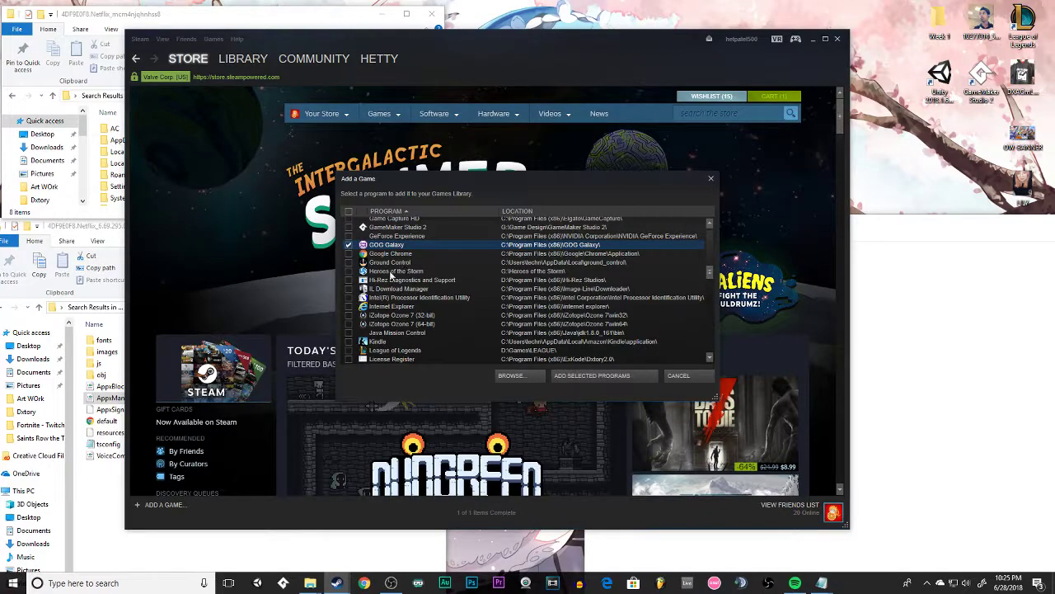
{"action": "left_click", "coordinate": [605, 377]}
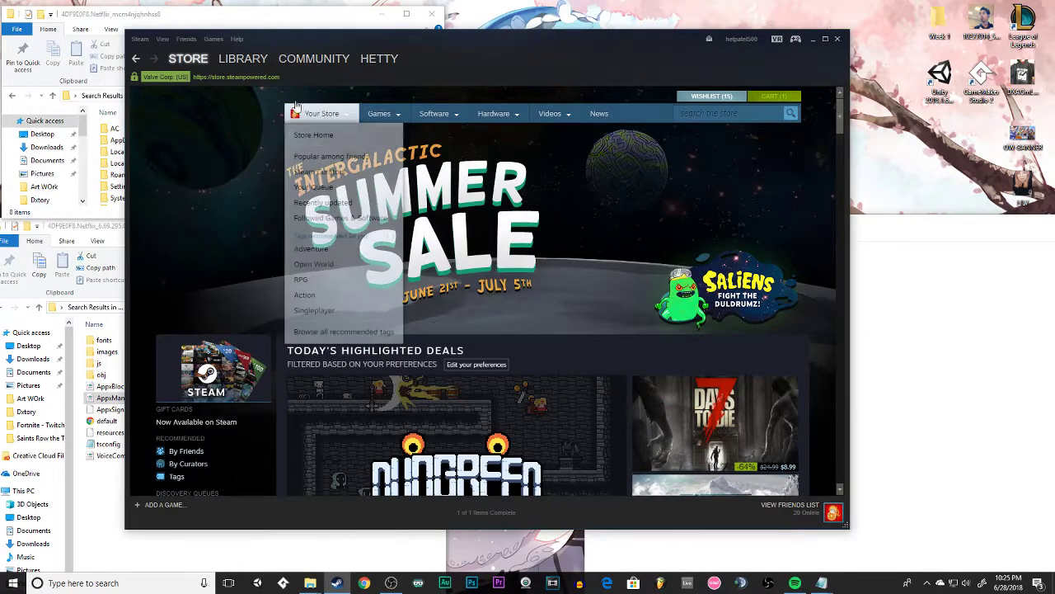
Search the Steam library for "gog" and open the GOG Galaxy shortcut's properties.
{"action": "left_click", "coordinate": [241, 60]}
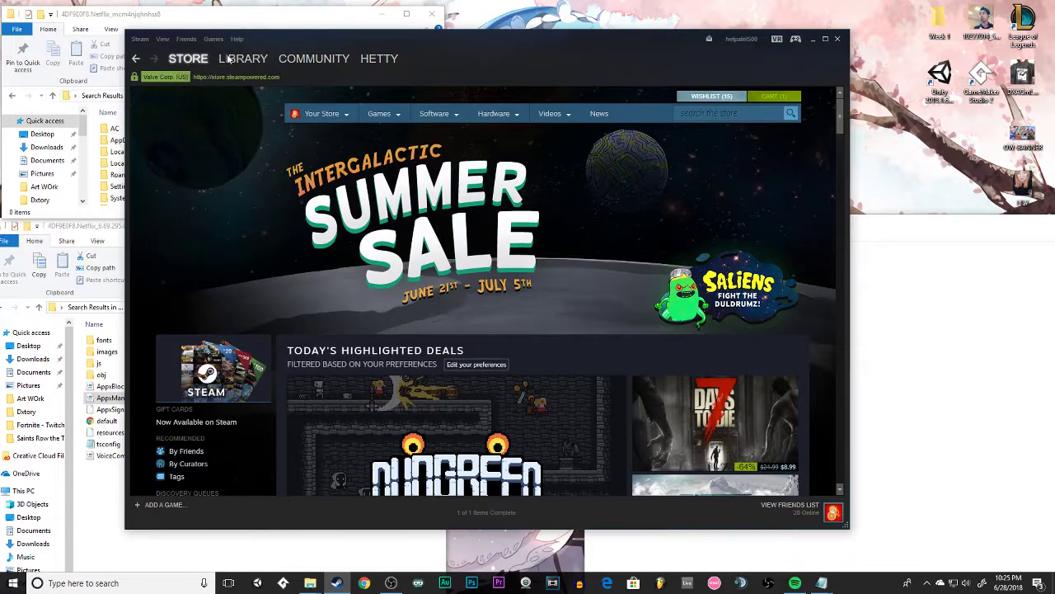
{"action": "left_click", "coordinate": [165, 76]}
{"action": "type", "text": "gog"}
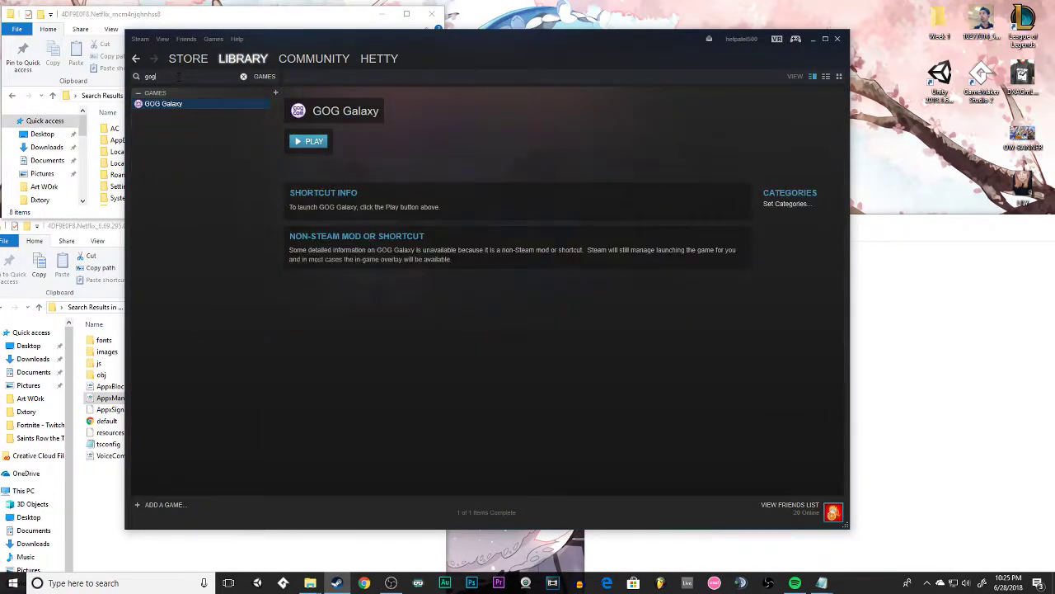
{"action": "right_click", "coordinate": [169, 105]}
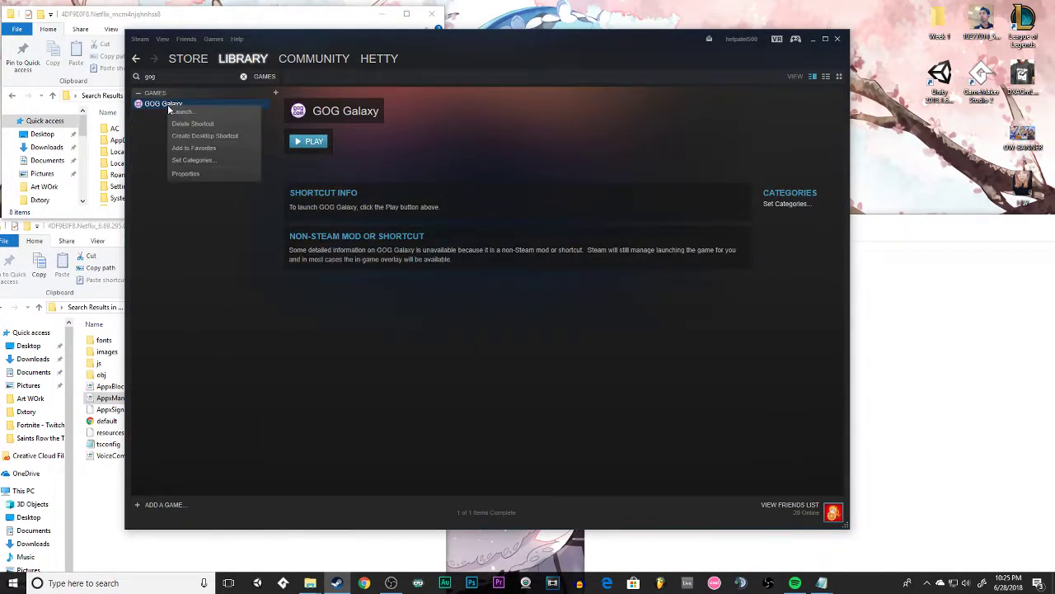
{"action": "left_click", "coordinate": [188, 174]}
Rename the GOG Galaxy shortcut to Netflix and clear its start-in folder and target path.
{"action": "left_click_drag", "start_coordinate": [421, 189], "coordinate": [340, 193]}
{"action": "type", "text": "Ne"}
{"action": "key", "text": "Tab"}
{"action": "key", "text": "Tab"}
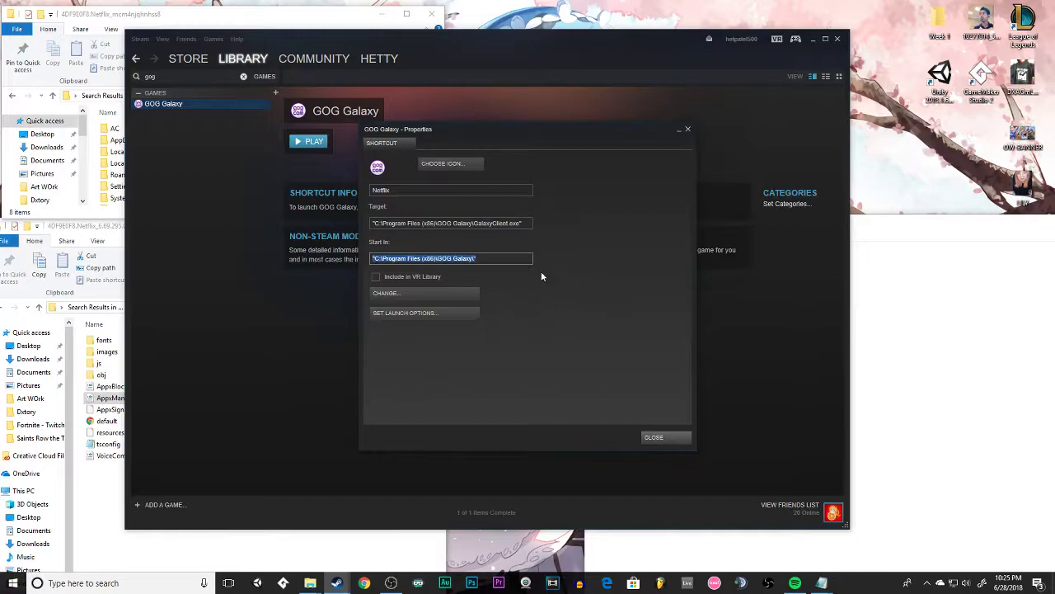
{"action": "key", "text": "BackSpace"}
{"action": "left_click", "coordinate": [455, 223]}
{"action": "key", "text": "ctrl+a"}
{"action": "key", "text": "BackSpace"}
Copy shell:AppsFolder\PACKAGE!APPID from the Notepad notes into the shortcut's empty target.
{"action": "left_click", "coordinate": [908, 305]}
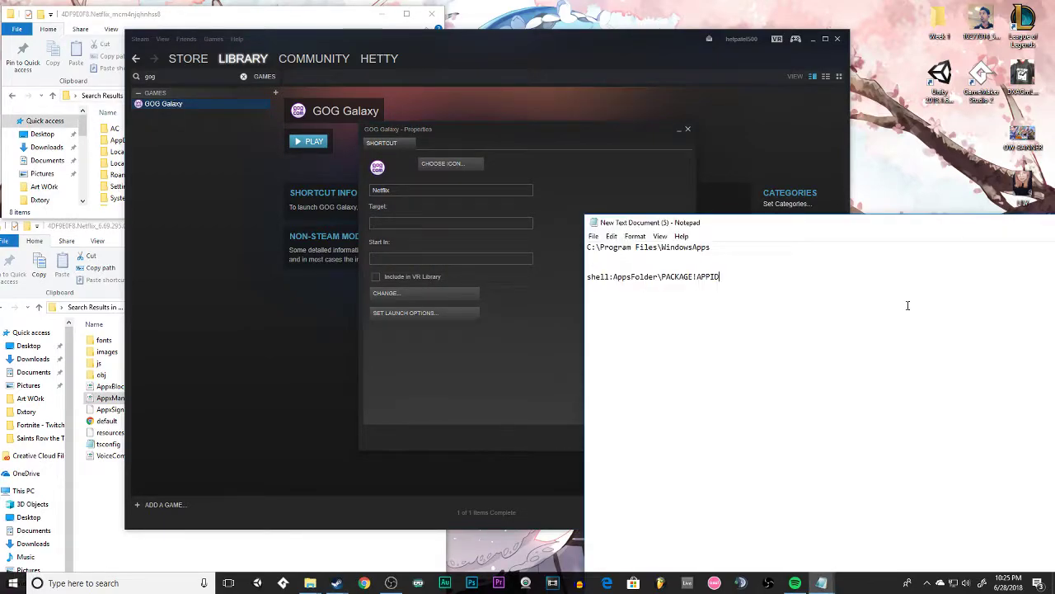
{"action": "left_click_drag", "start_coordinate": [717, 280], "coordinate": [586, 279]}
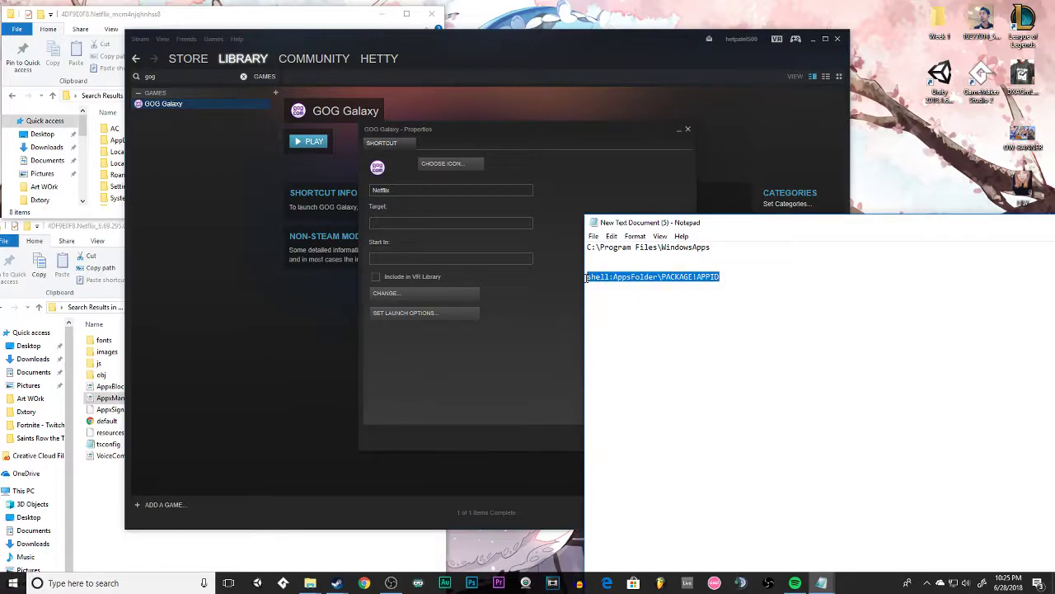
{"action": "right_click", "coordinate": [706, 278]}
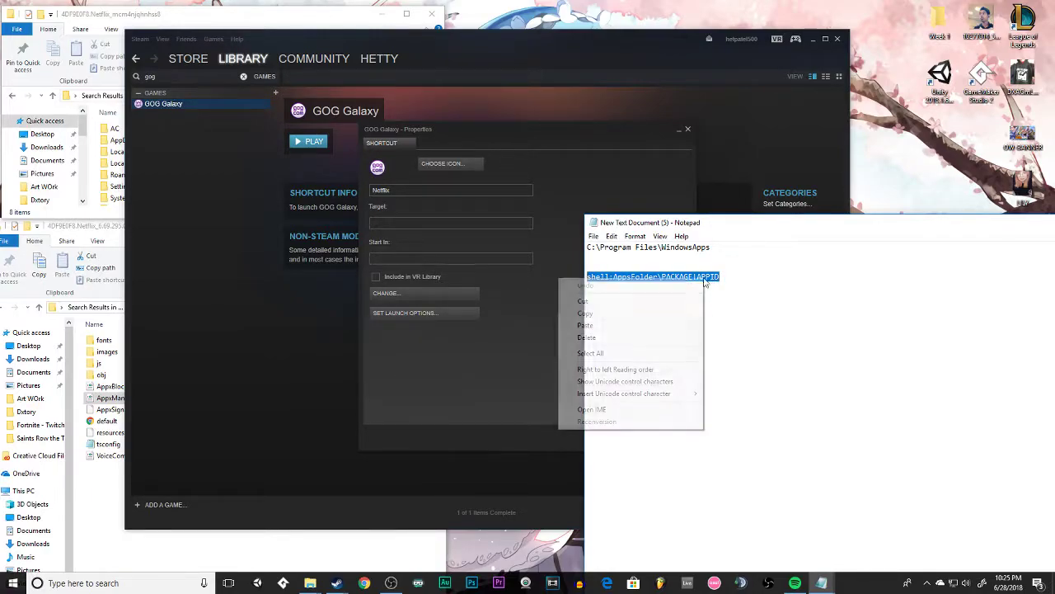
{"action": "left_click", "coordinate": [619, 314]}
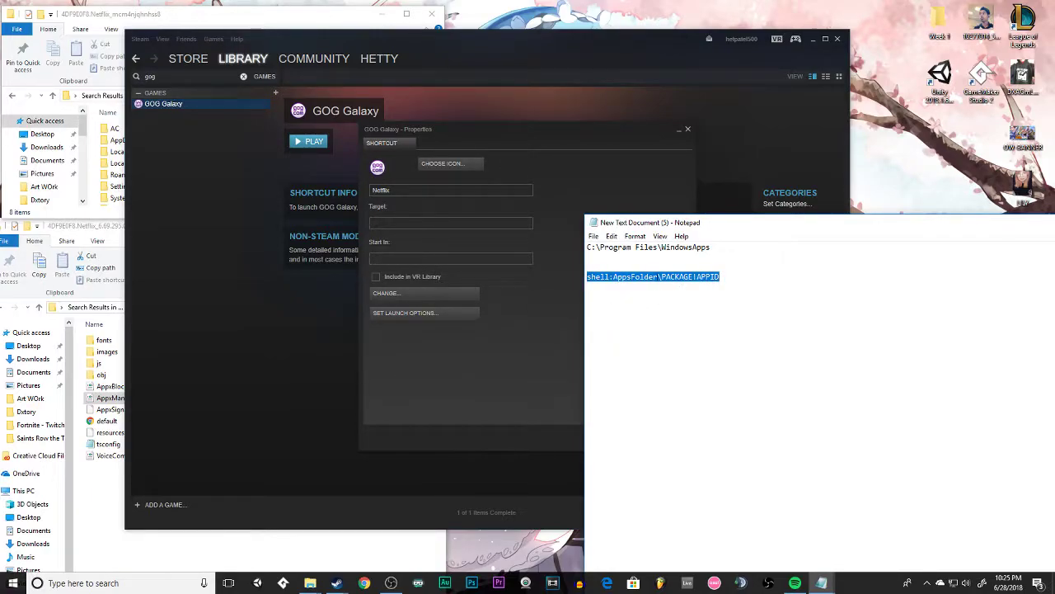
{"action": "left_click", "coordinate": [437, 223]}
{"action": "key", "text": "ctrl+v"}
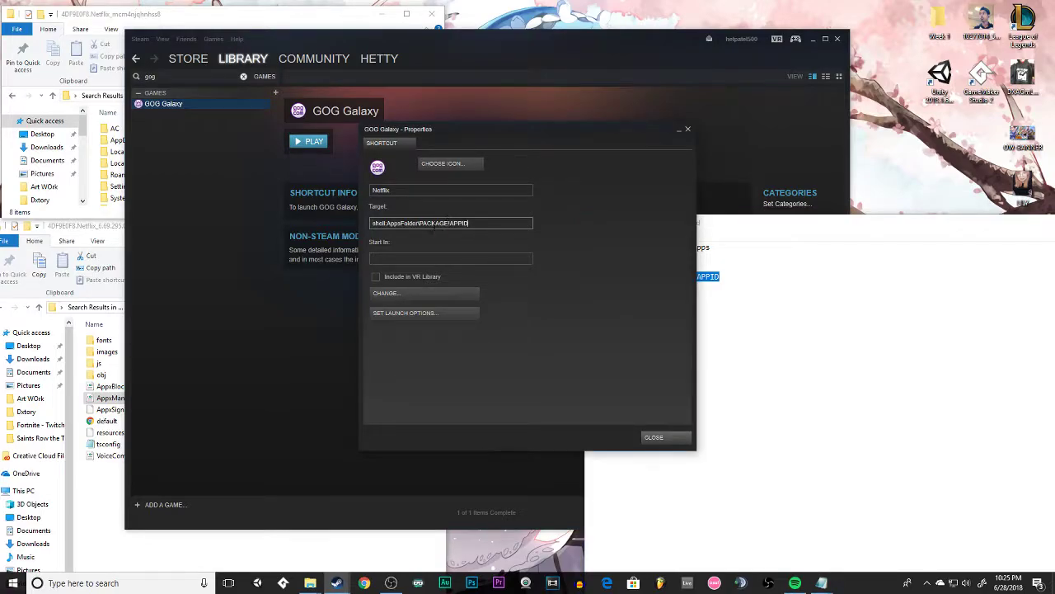
Copy the package name 4DF9E0F8.Netflix_mcm4njqhnhss8 from the end of the Netflix package folder's path in File Explorer.
{"action": "left_click_drag", "start_coordinate": [419, 223], "coordinate": [445, 223]}
{"action": "left_click", "coordinate": [120, 21]}
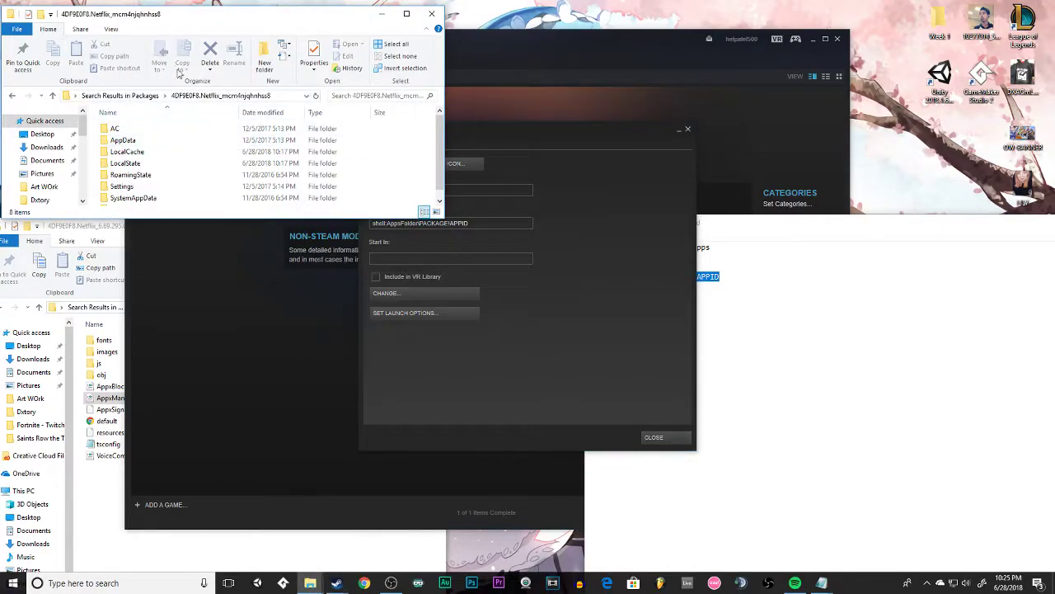
{"action": "left_click", "coordinate": [305, 97]}
{"action": "left_click", "coordinate": [303, 96]}
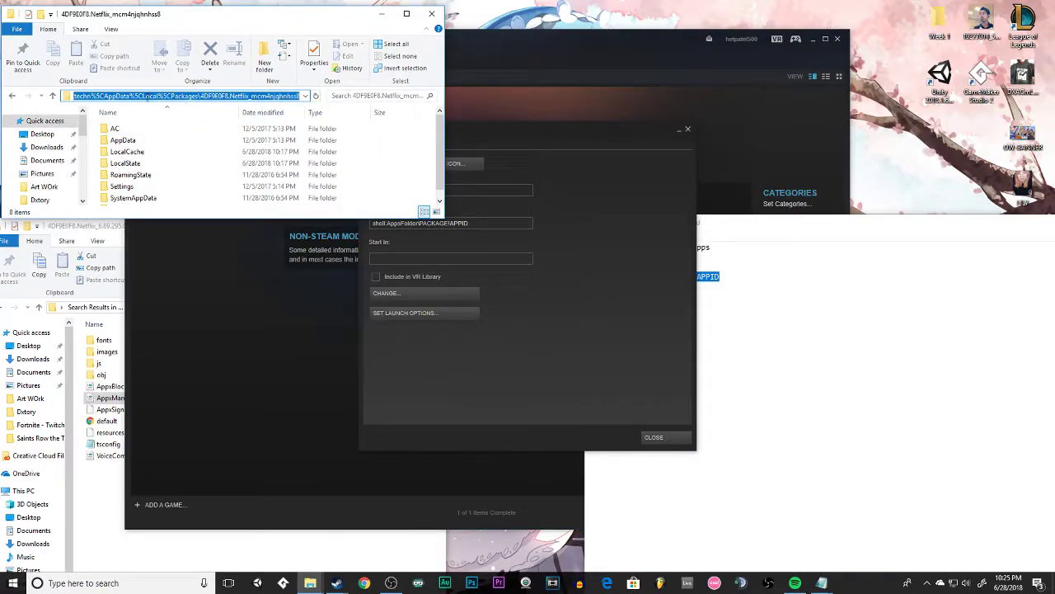
{"action": "left_click", "coordinate": [199, 97]}
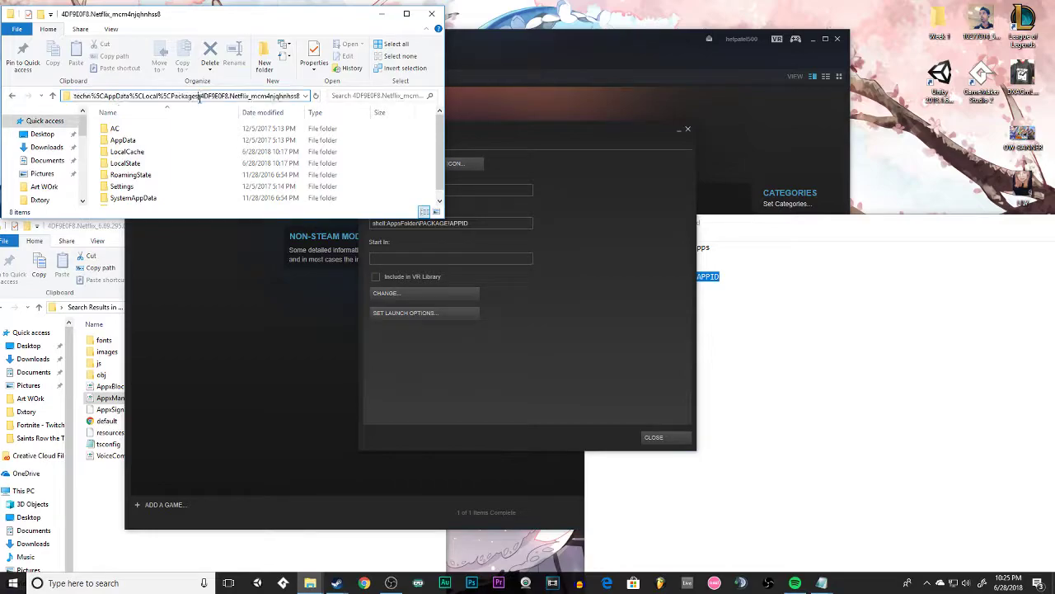
{"action": "left_click_drag", "start_coordinate": [199, 96], "coordinate": [359, 107]}
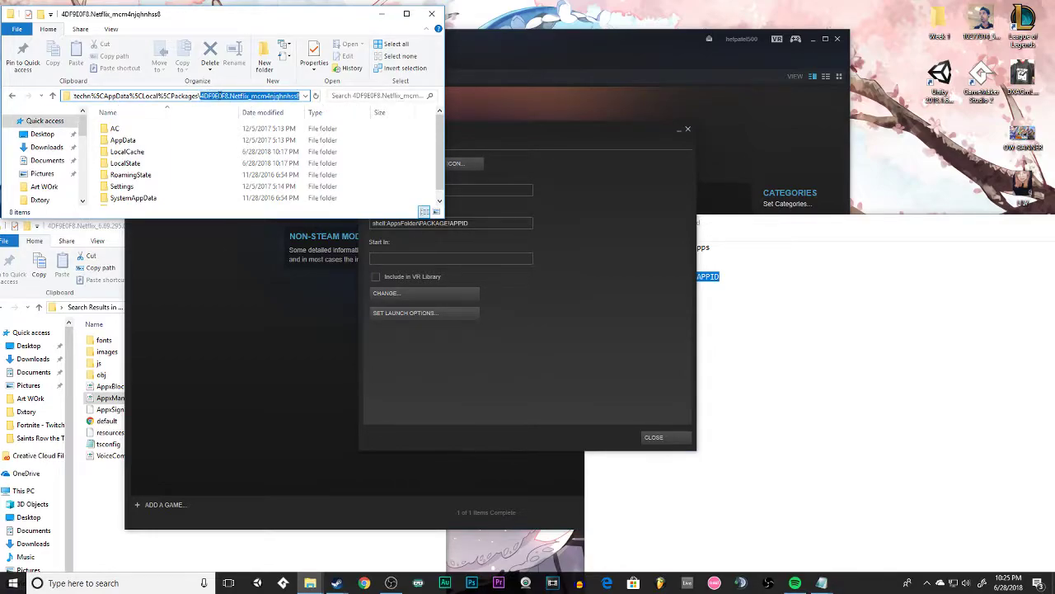
{"action": "right_click", "coordinate": [84, 97]}
{"action": "left_click", "coordinate": [189, 132]}
Replace PACKAGE in the Steam shortcut's target with the copied name 4DF9E0F8.Netflix_mcm4njqhnhss8.
{"action": "left_click", "coordinate": [467, 227]}
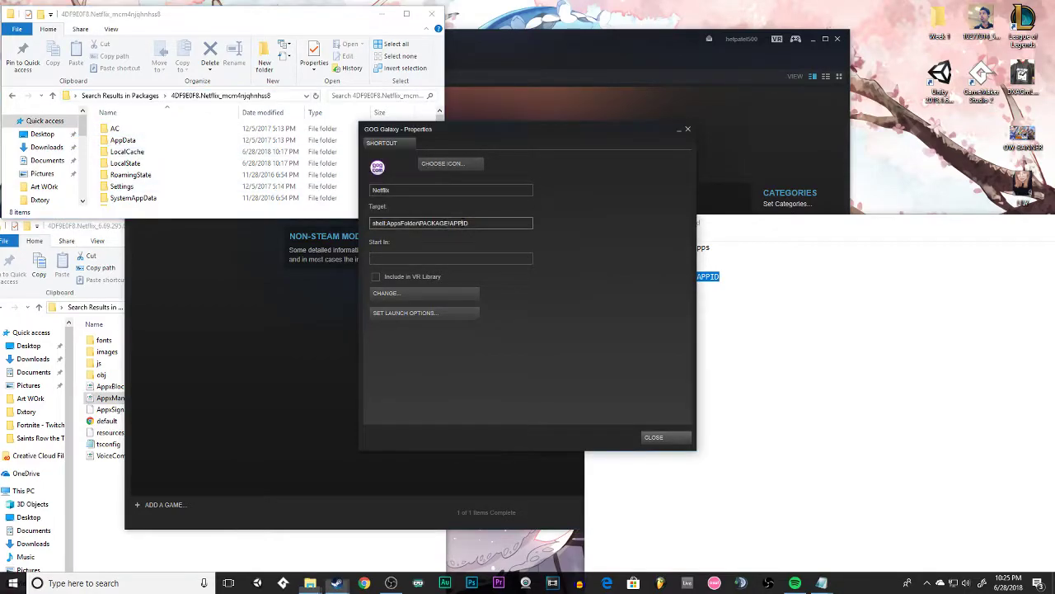
{"action": "left_click_drag", "start_coordinate": [419, 222], "coordinate": [448, 223]}
{"action": "key", "text": "ctrl+v"}
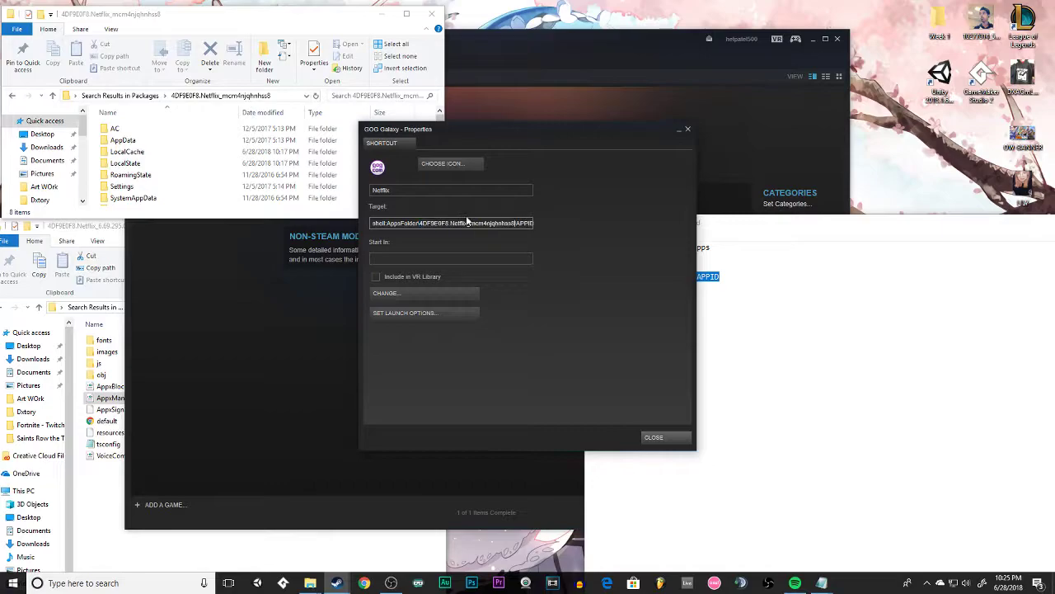
Copy the Application Id value Netflix.App from the AppxManifest in Notepad, then minimise the manifest.
{"action": "left_click_drag", "start_coordinate": [512, 223], "coordinate": [557, 229]}
{"action": "left_click", "coordinate": [524, 223]}
{"action": "double_click", "coordinate": [524, 223]}
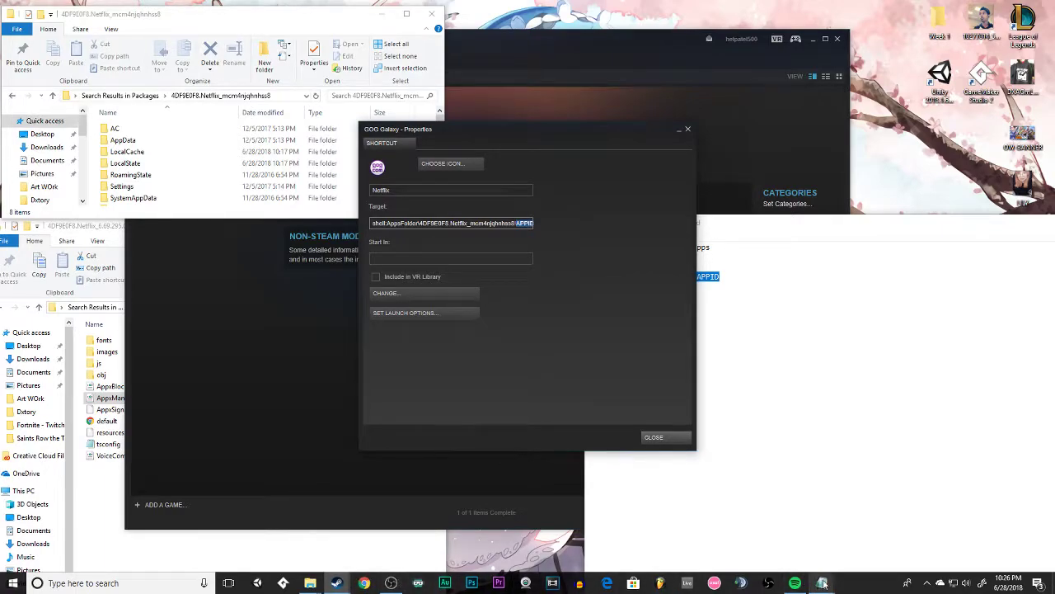
{"action": "mouse_move", "coordinate": [827, 582]}
{"action": "left_click", "coordinate": [862, 532]}
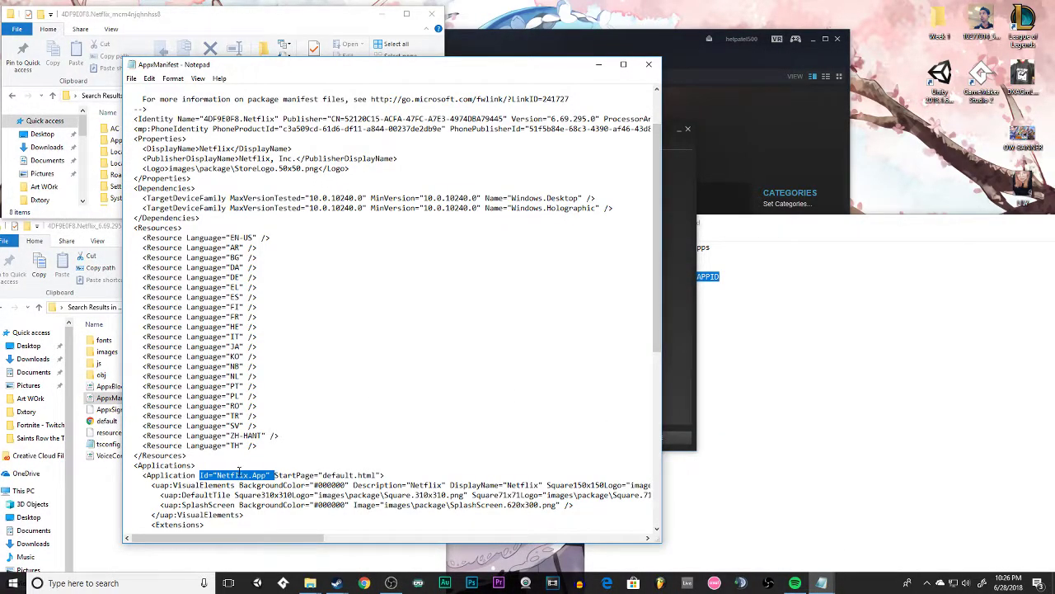
{"action": "left_click", "coordinate": [231, 475]}
{"action": "left_click_drag", "start_coordinate": [218, 475], "coordinate": [267, 475]}
{"action": "right_click", "coordinate": [255, 477]}
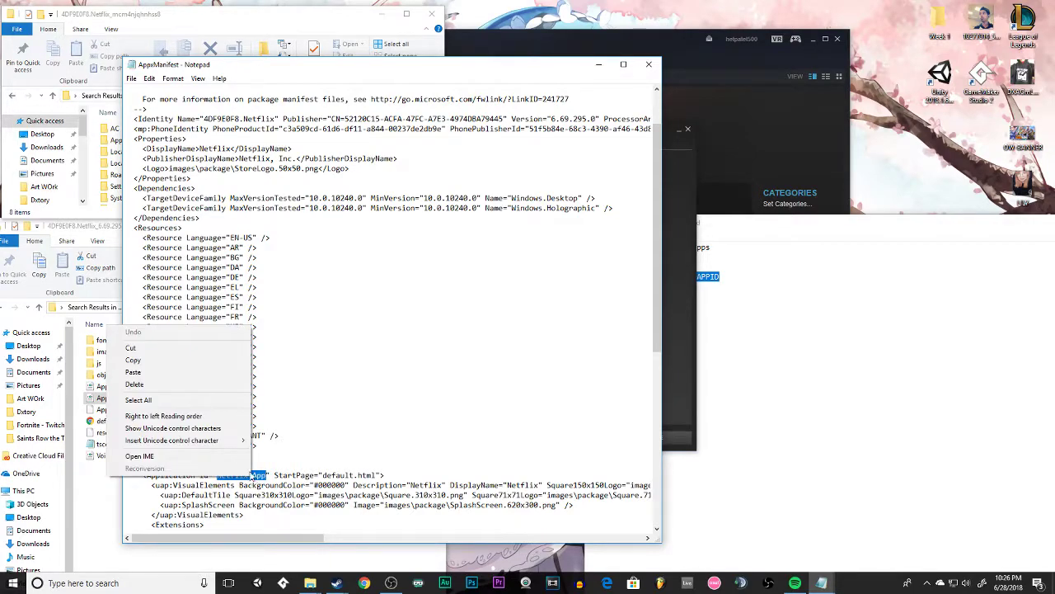
{"action": "left_click", "coordinate": [140, 362]}
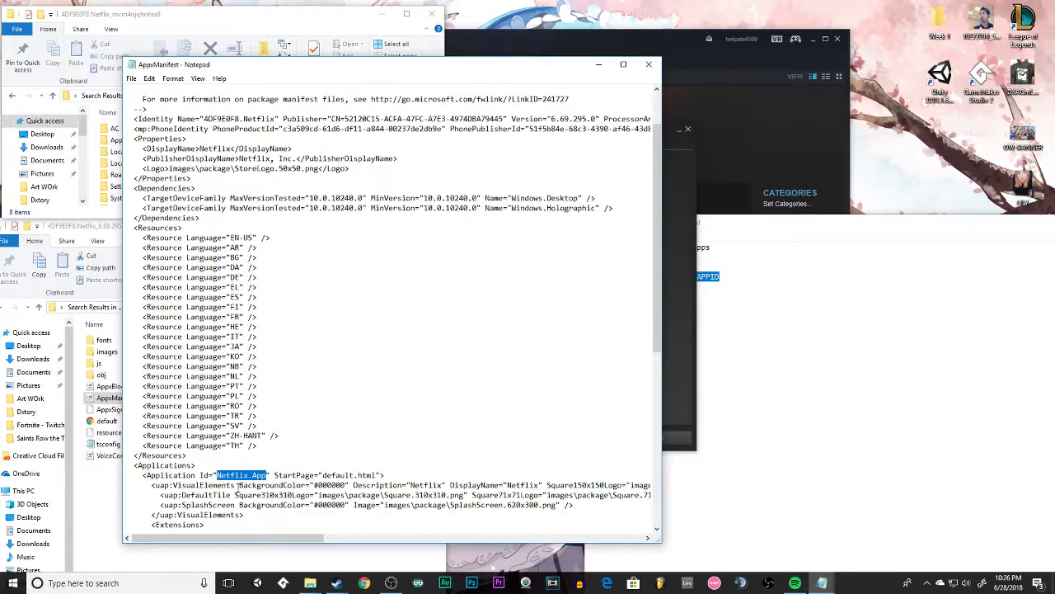
{"action": "left_click", "coordinate": [598, 65]}
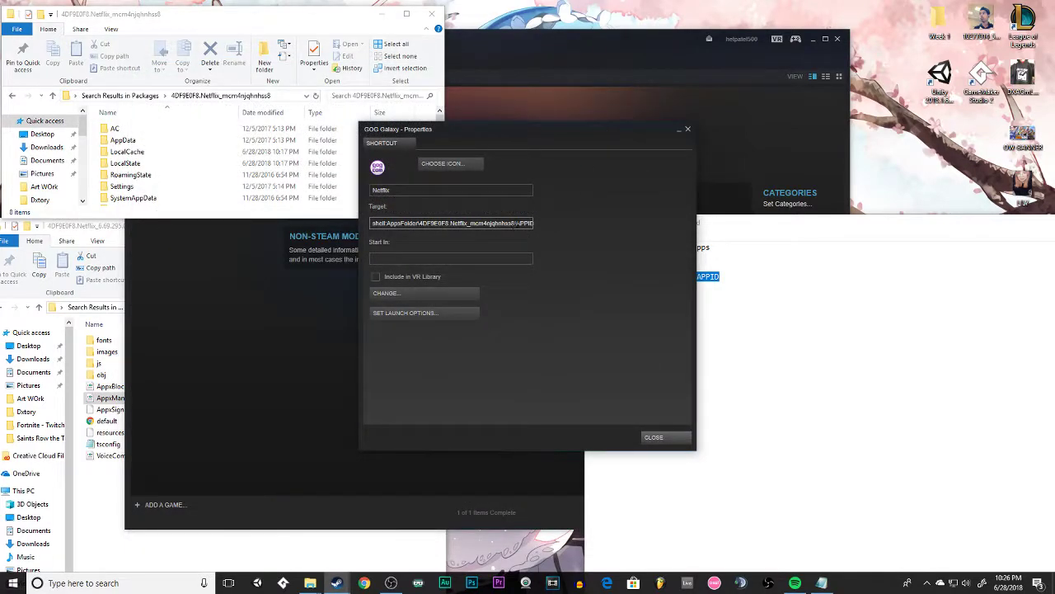
Replace APPID in the shortcut's target with Netflix.App and close the properties, keeping the current icon.
{"action": "left_click_drag", "start_coordinate": [518, 222], "coordinate": [586, 230]}
{"action": "key", "text": "ctrl+v"}
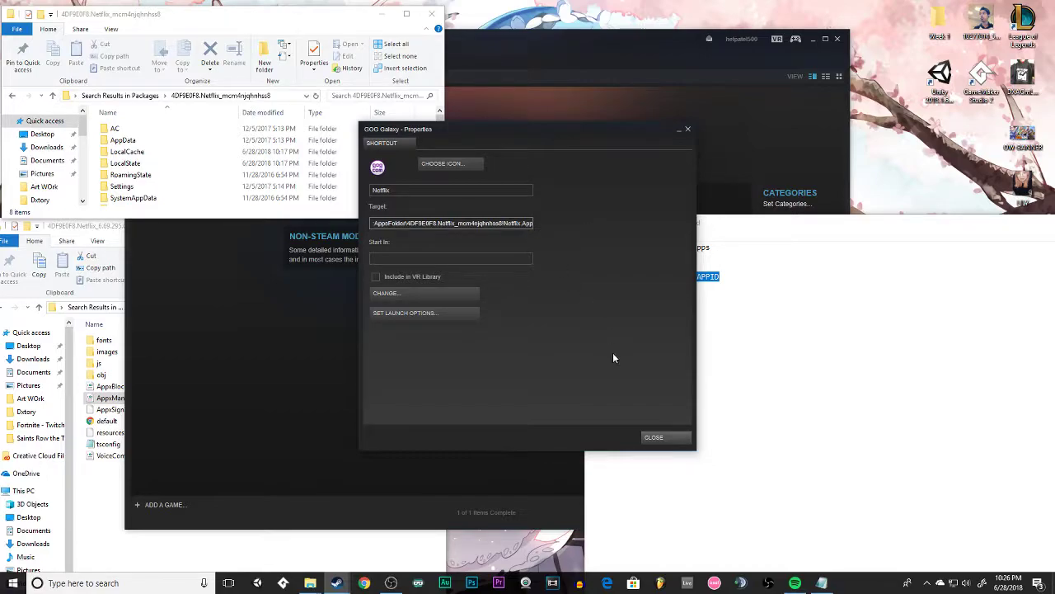
{"action": "left_click", "coordinate": [442, 164]}
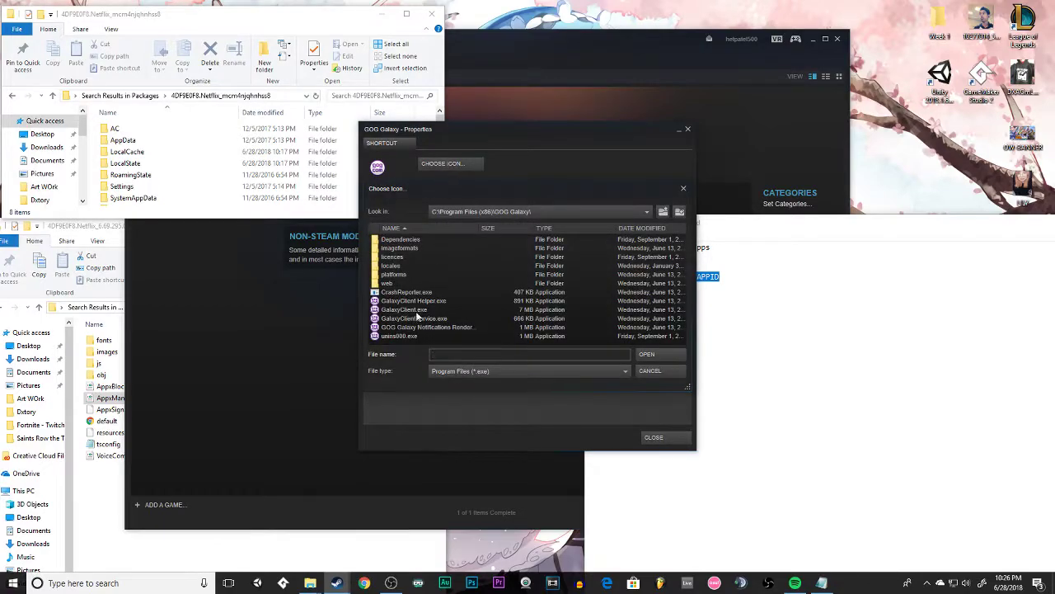
{"action": "left_click", "coordinate": [660, 372]}
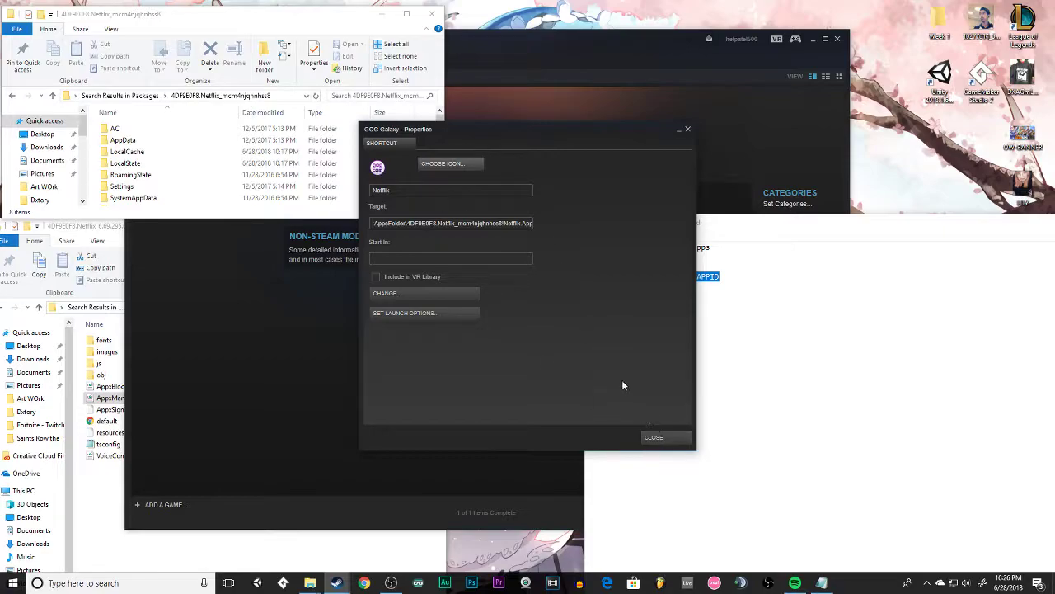
{"action": "left_click", "coordinate": [654, 438]}
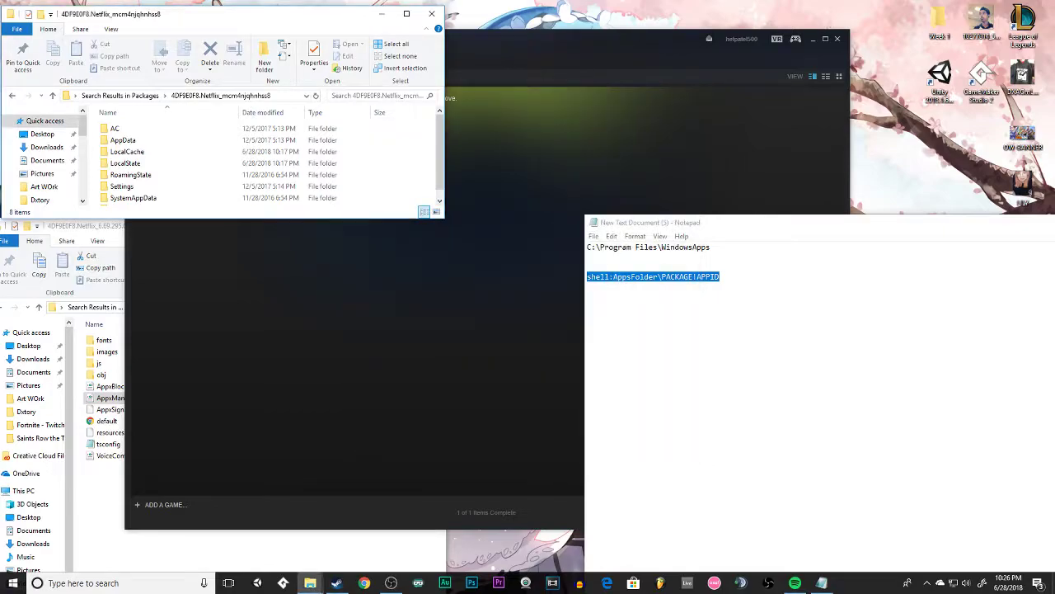
Search the Steam library for "Net" and test-launch the Netflix shortcut, closing the Netflix window after checking it.
{"action": "left_click", "coordinate": [531, 48]}
{"action": "left_click_drag", "start_coordinate": [179, 77], "coordinate": [85, 74]}
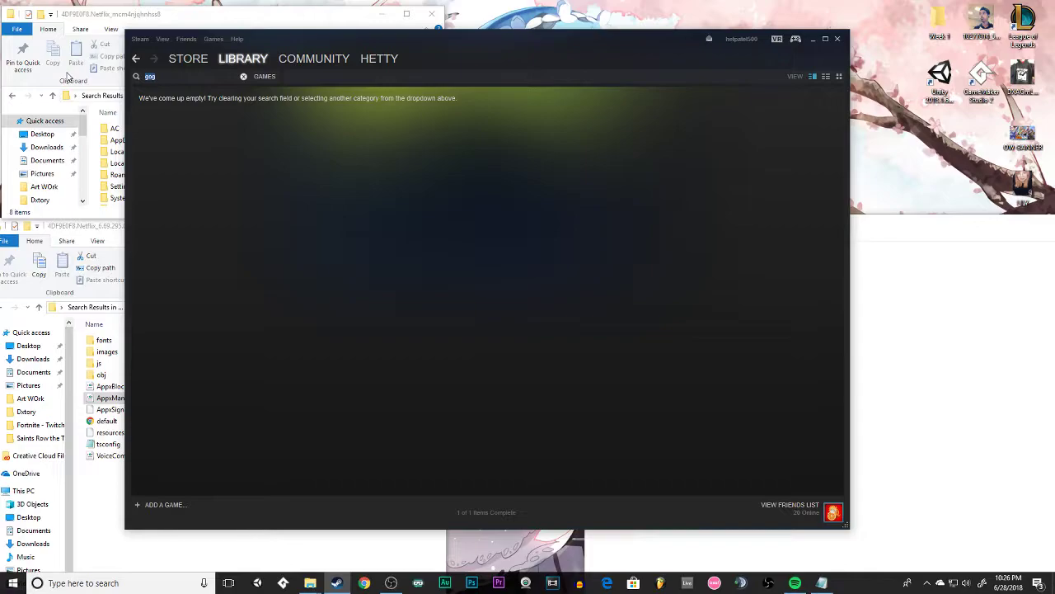
{"action": "type", "text": "Net"}
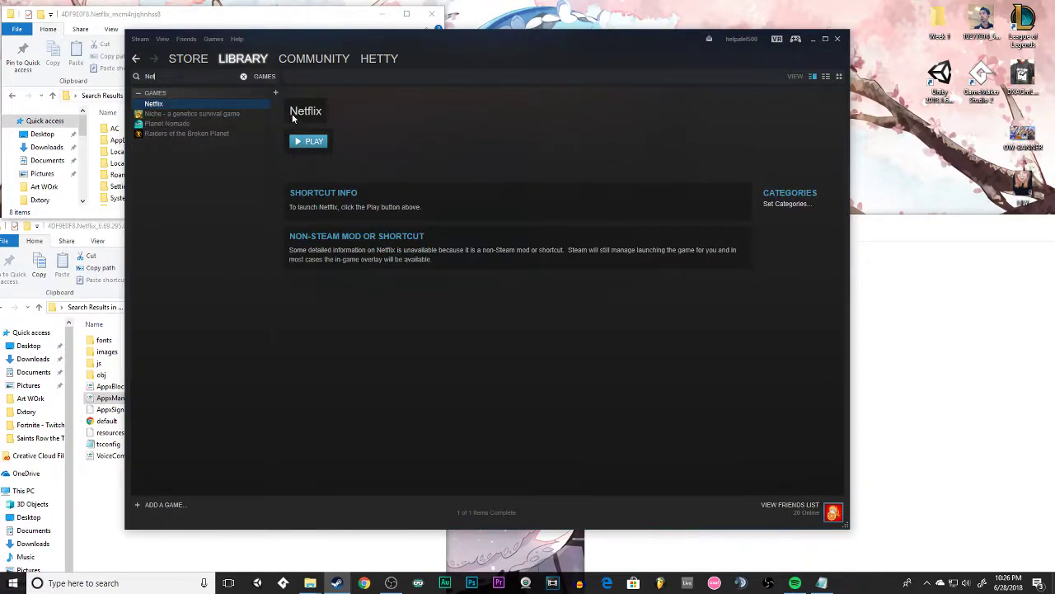
{"action": "left_click", "coordinate": [324, 140]}
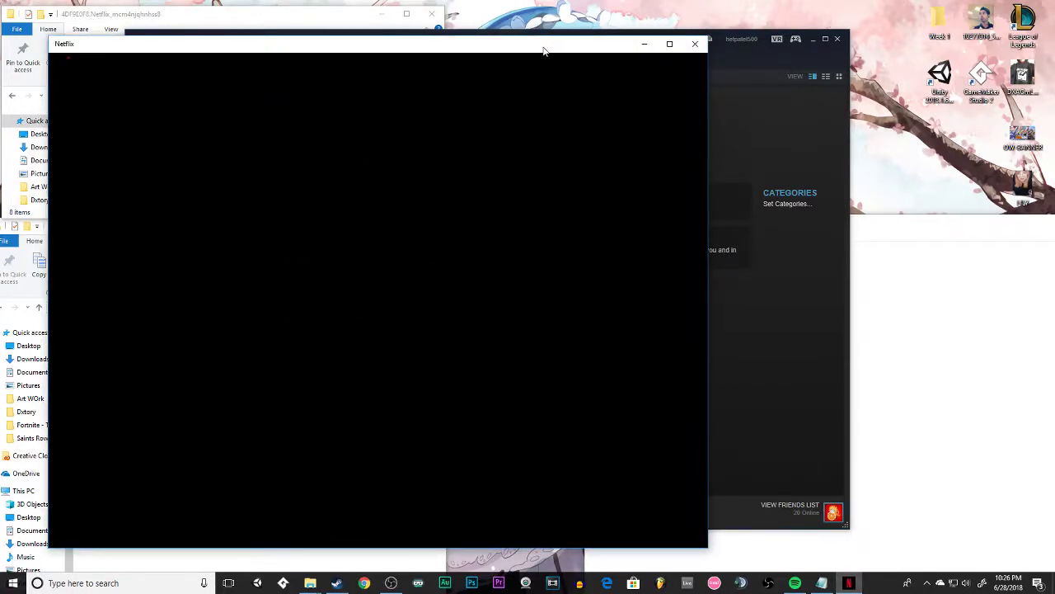
{"action": "left_click_drag", "start_coordinate": [543, 51], "coordinate": [676, 47]}
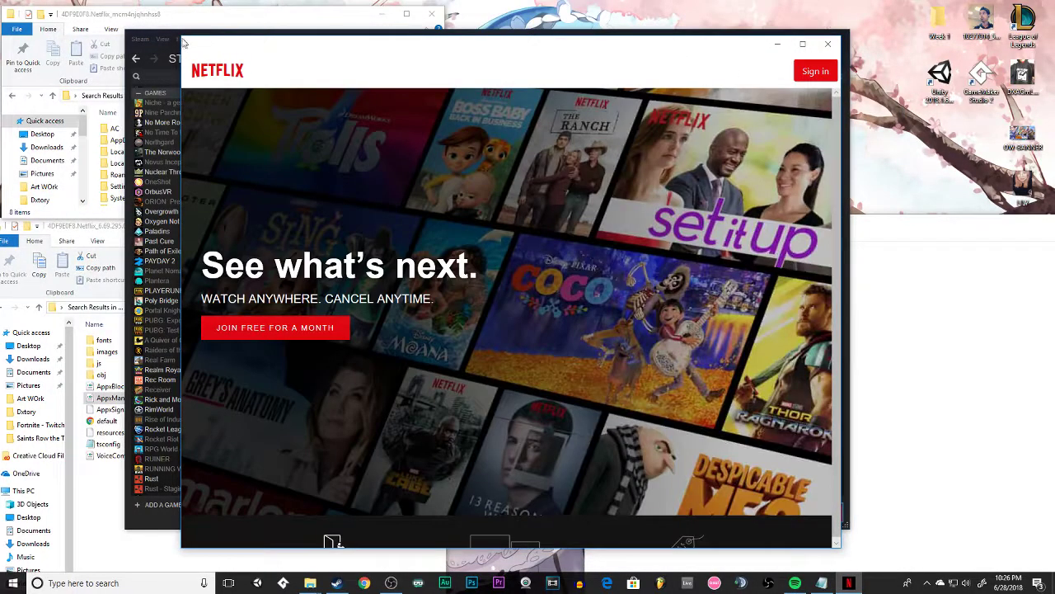
{"action": "left_click_drag", "start_coordinate": [181, 32], "coordinate": [114, 13]}
{"action": "left_click", "coordinate": [827, 23]}
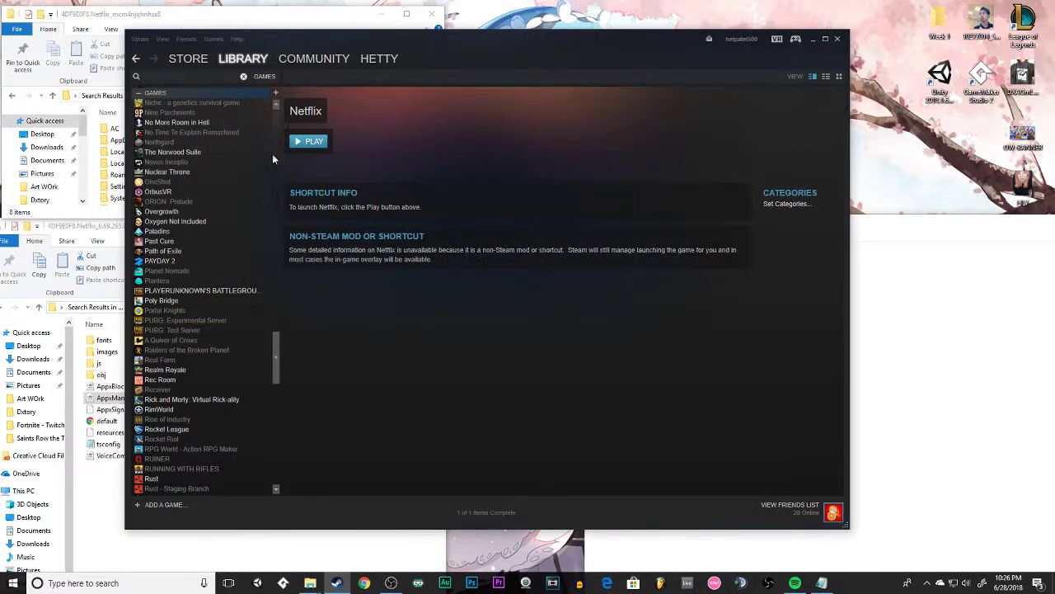
Filter the Steam library by "net", open the Netflix shortcut's properties and copy its full target.
{"action": "left_click", "coordinate": [243, 76]}
{"action": "left_click", "coordinate": [187, 76]}
{"action": "type", "text": "net"}
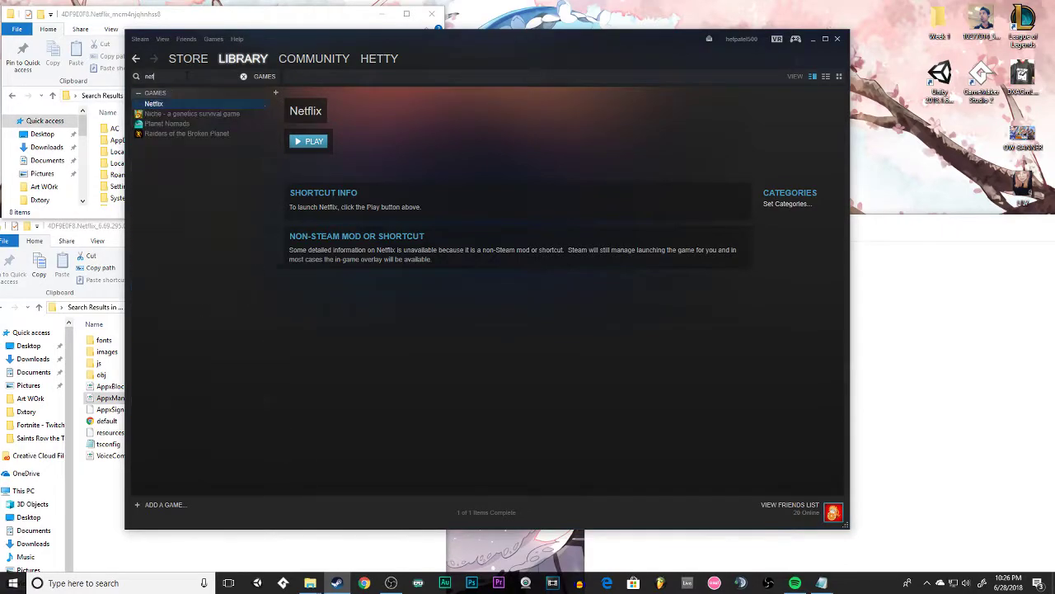
{"action": "right_click", "coordinate": [173, 104]}
{"action": "left_click", "coordinate": [193, 174]}
{"action": "double_click", "coordinate": [405, 224]}
{"action": "right_click", "coordinate": [404, 227]}
{"action": "left_click", "coordinate": [420, 244]}
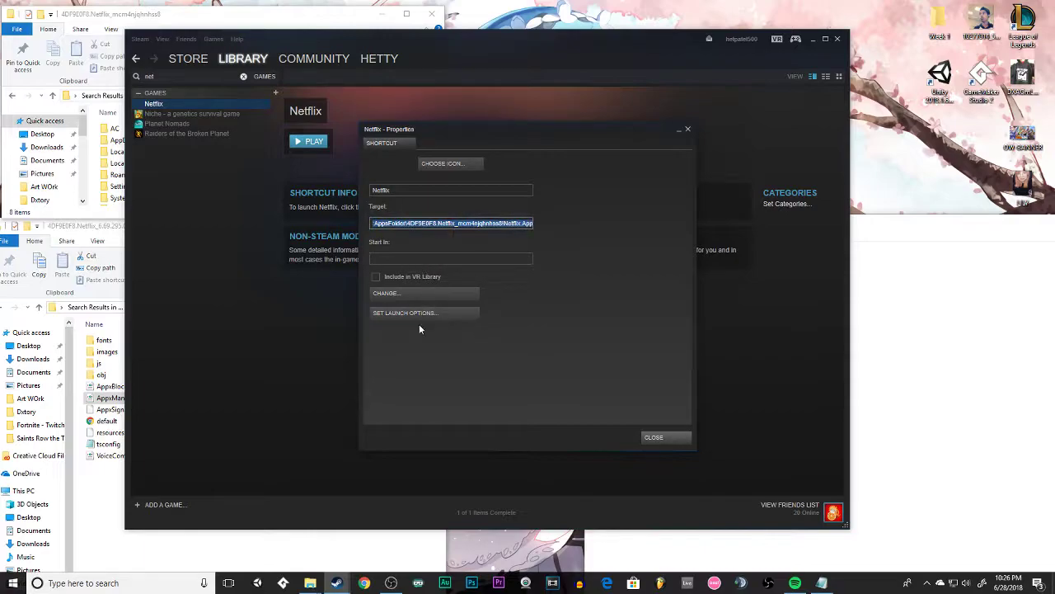
Set the Netflix shortcut's launch options to shell:AppsFolder\4DF9E0F8.Netflix_mcm4njqhnhss8!Netflix.App and close the properties.
{"action": "left_click", "coordinate": [416, 313]}
{"action": "key", "text": "ctrl+v"}
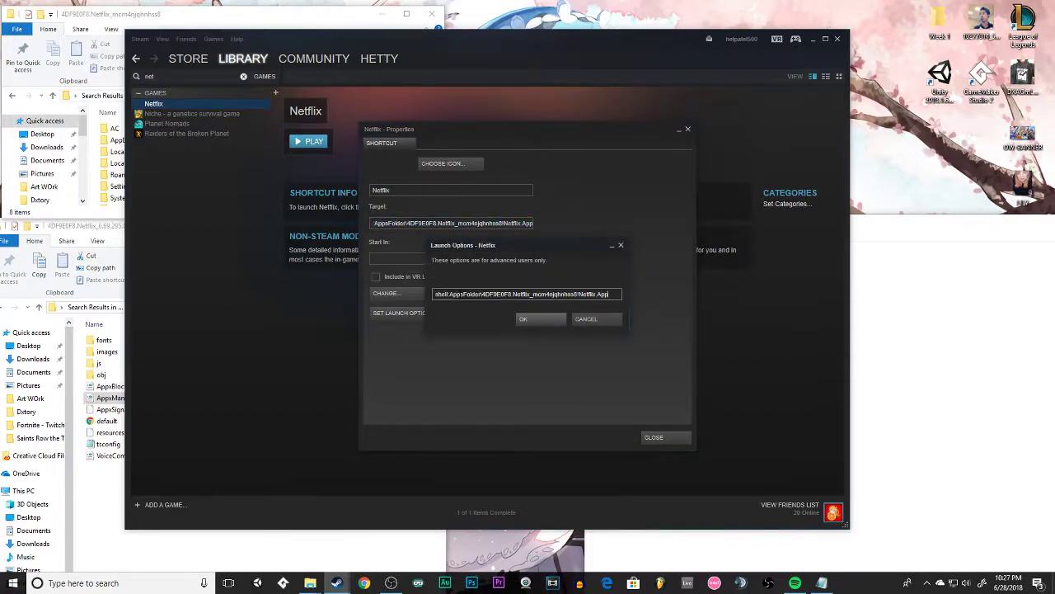
{"action": "left_click", "coordinate": [541, 319]}
{"action": "left_click", "coordinate": [654, 437]}
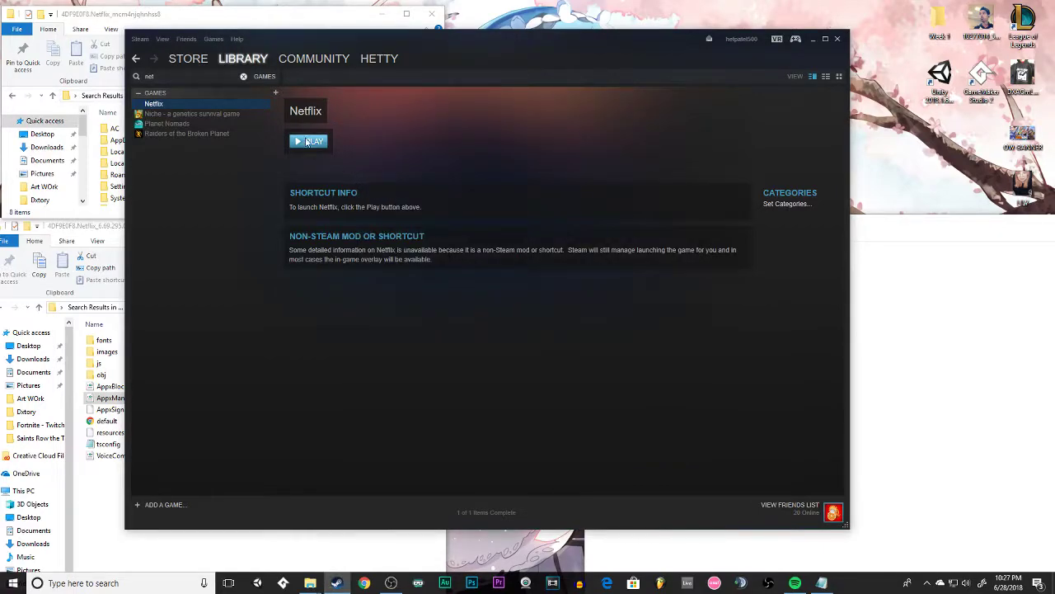
Test the Netflix shortcut by launching it, clearing away the package folder window and closing Netflix along with Steam's message.
{"action": "left_click", "coordinate": [308, 141]}
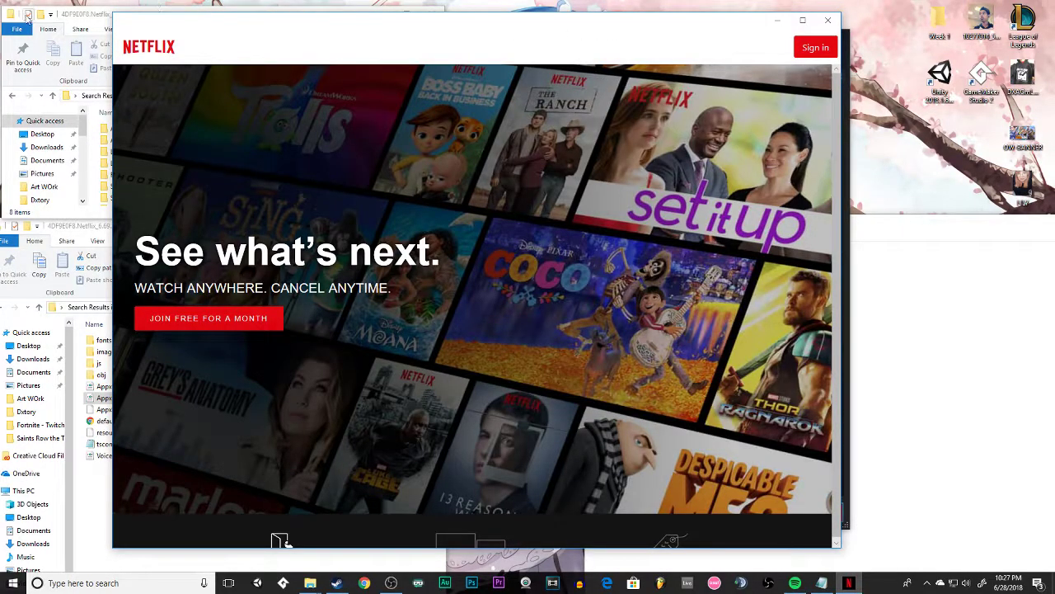
{"action": "left_click", "coordinate": [72, 19]}
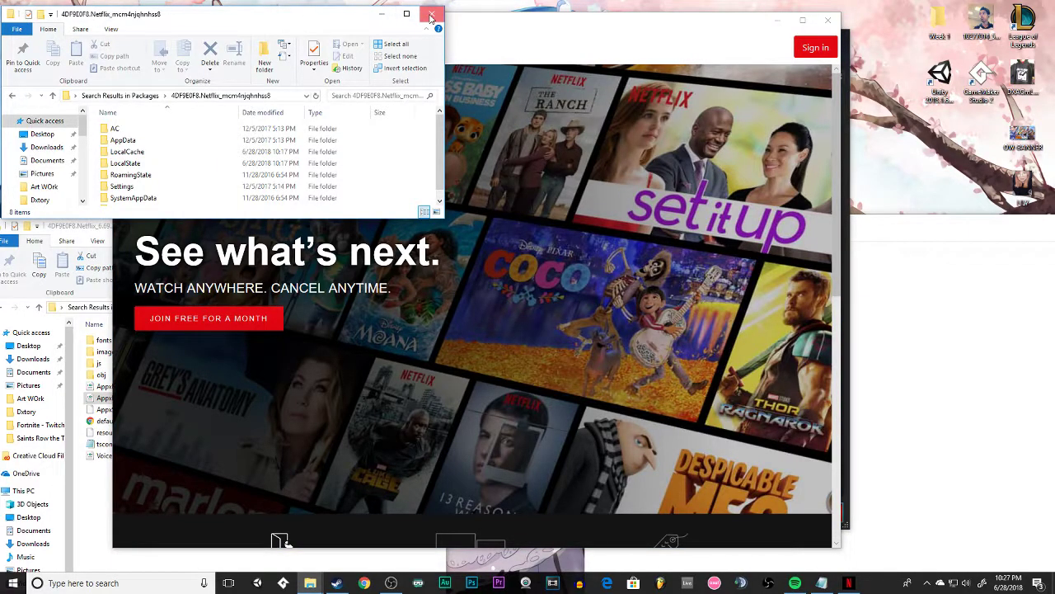
{"action": "left_click", "coordinate": [381, 13]}
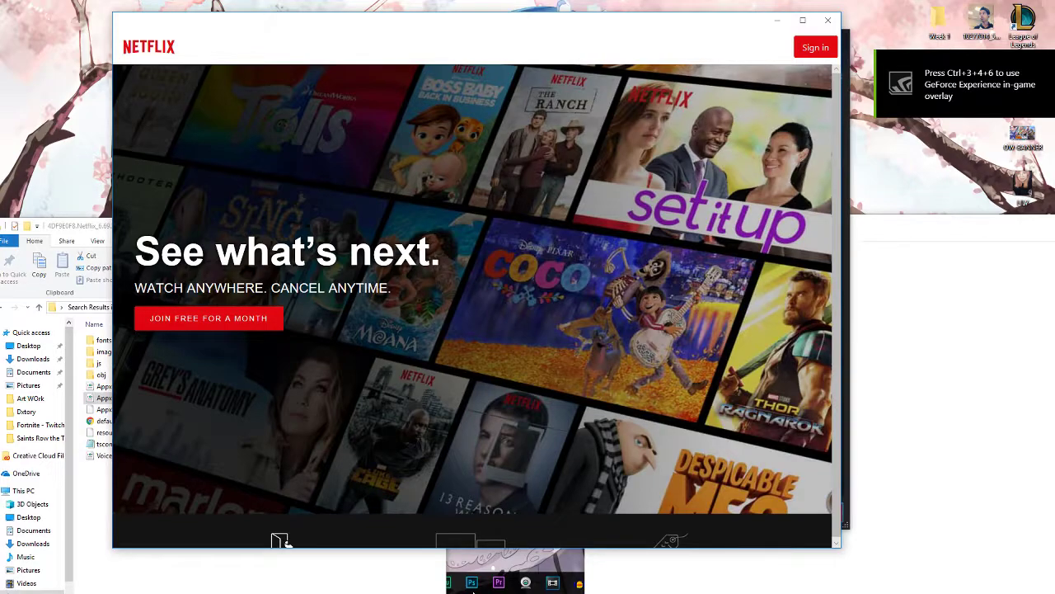
{"action": "left_click", "coordinate": [481, 557]}
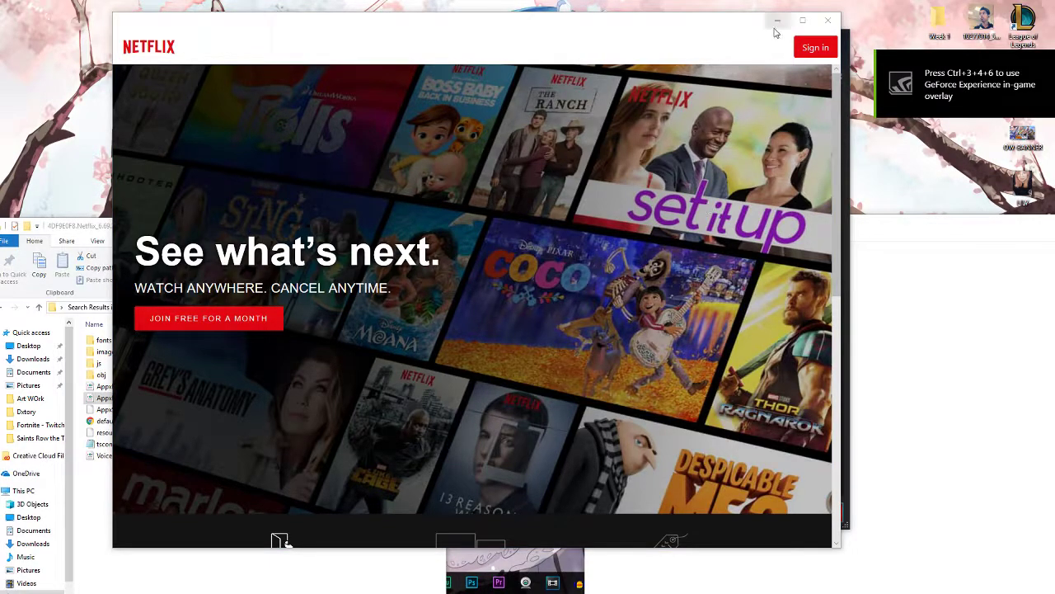
{"action": "left_click", "coordinate": [828, 20]}
{"action": "left_click", "coordinate": [528, 302]}
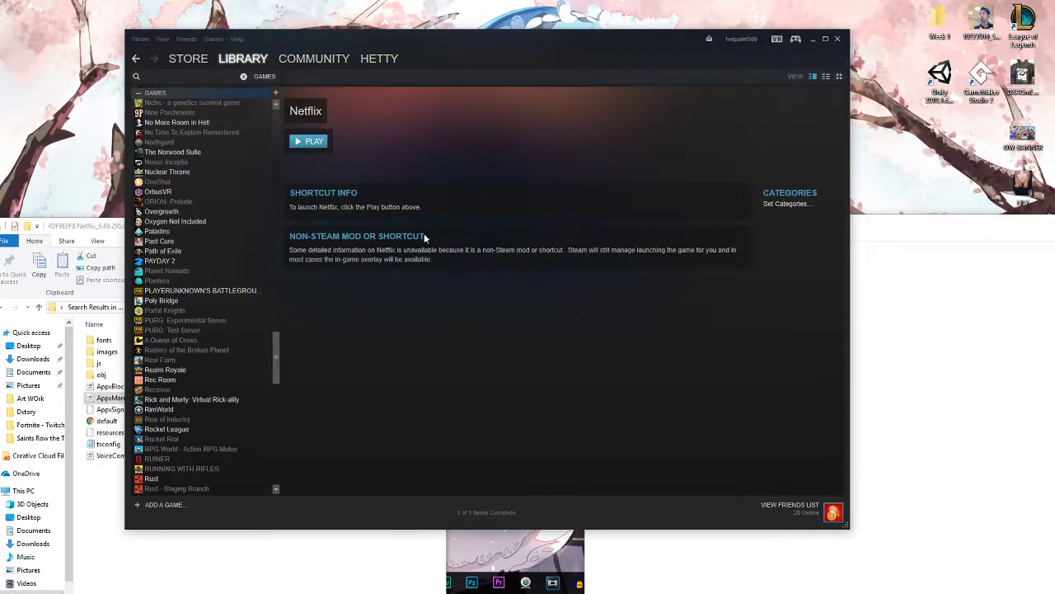
Launch Netflix from Steam once more, look over its start page, and close it along with Steam's message.
{"action": "scroll", "coordinate": [263, 330], "scroll_direction": "up", "scroll_amount": 10}
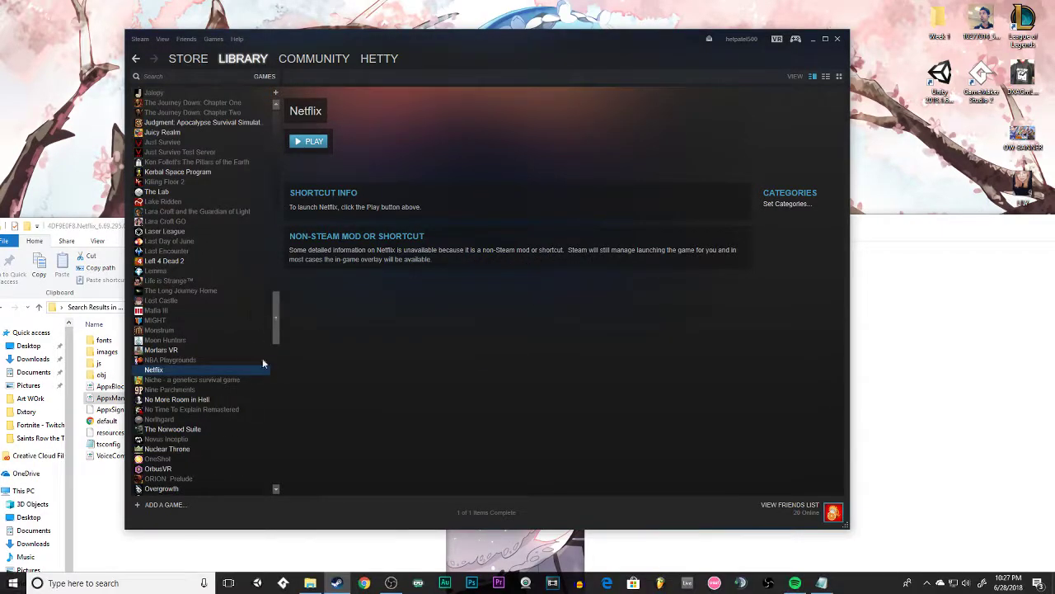
{"action": "left_click_drag", "start_coordinate": [275, 329], "coordinate": [280, 136]}
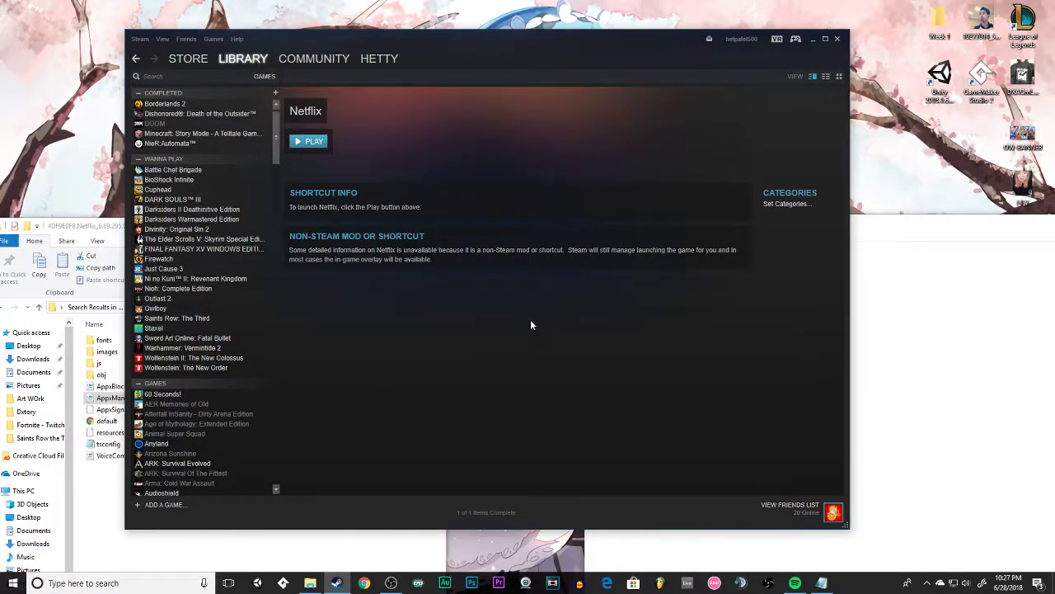
{"action": "left_click", "coordinate": [314, 142]}
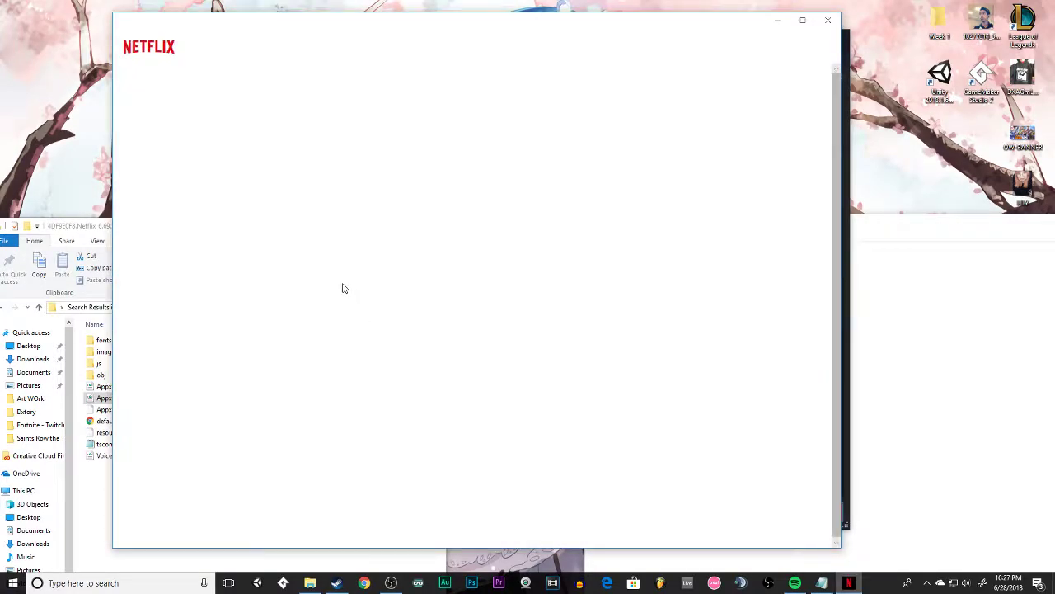
{"action": "scroll", "coordinate": [316, 404], "scroll_direction": "down", "scroll_amount": 5}
{"action": "scroll", "coordinate": [321, 438], "scroll_direction": "up", "scroll_amount": 5}
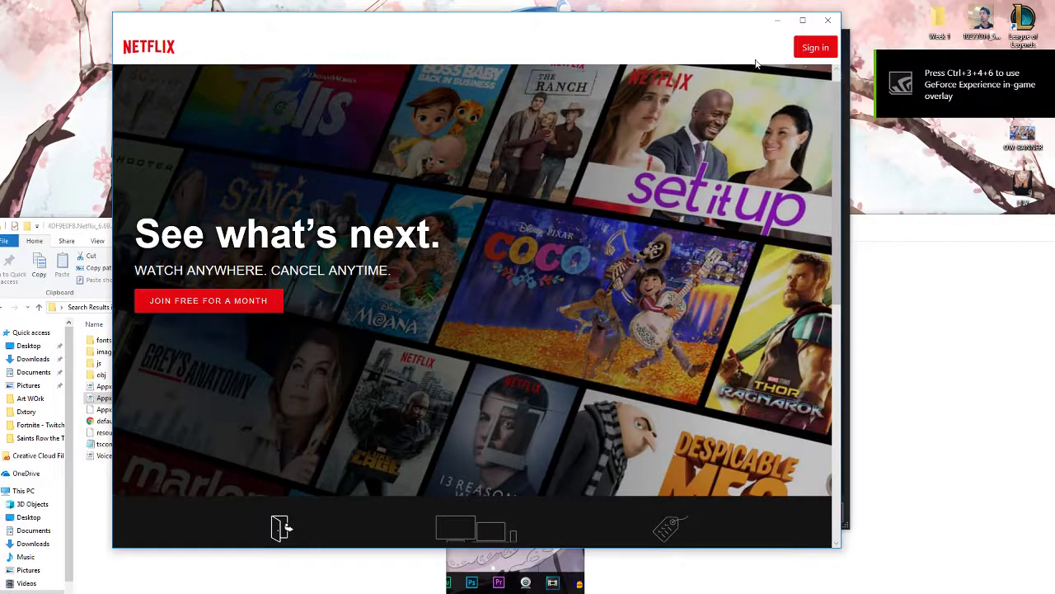
{"action": "left_click", "coordinate": [828, 20]}
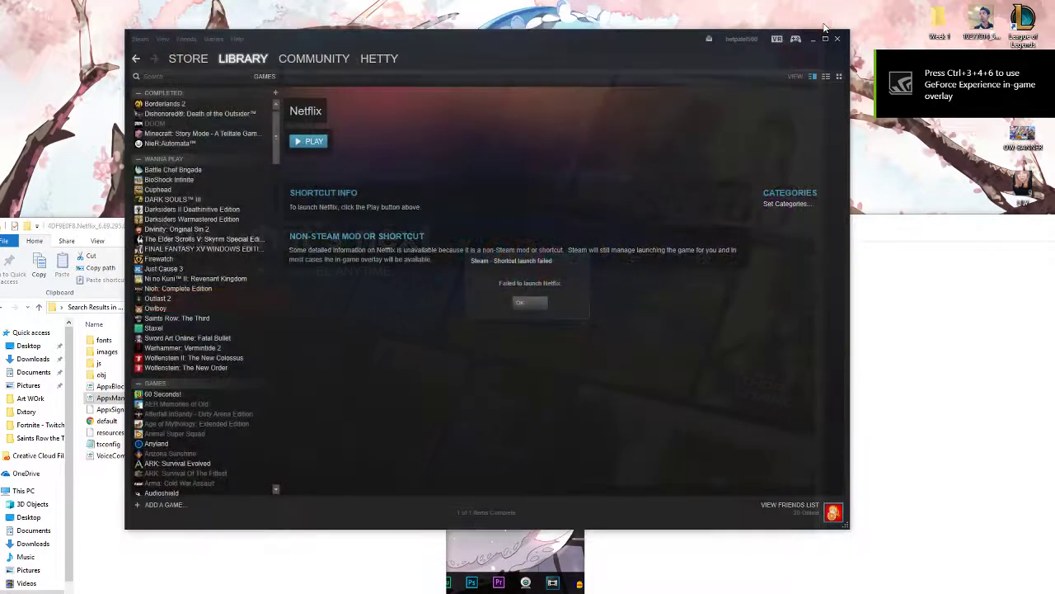
{"action": "left_click", "coordinate": [519, 307]}
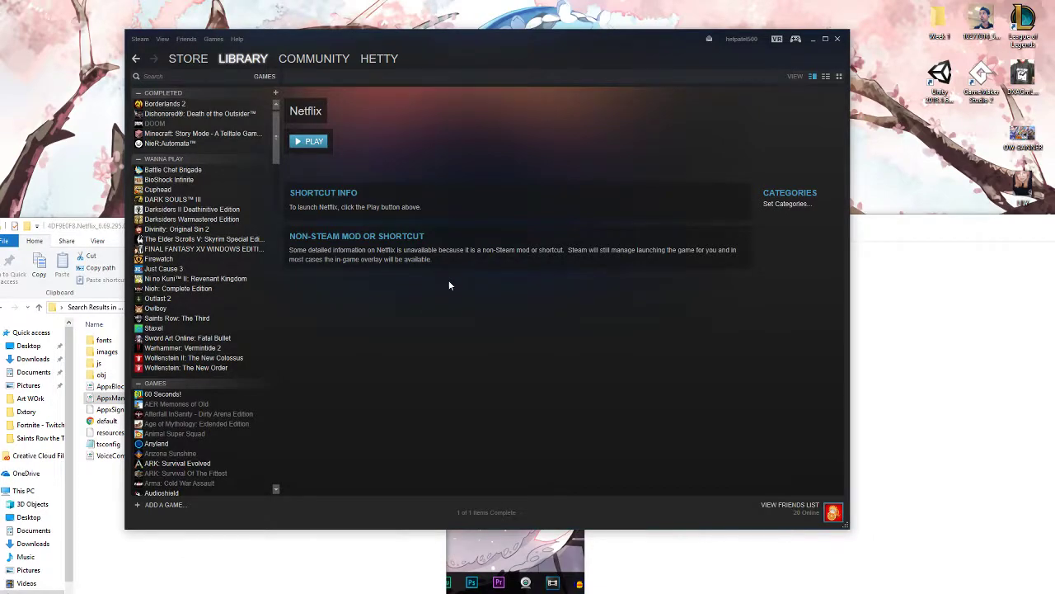
Close the Steam window and the Notepad note, and move the Netflix package folder window to the middle of the desktop.
{"action": "left_click", "coordinate": [838, 39]}
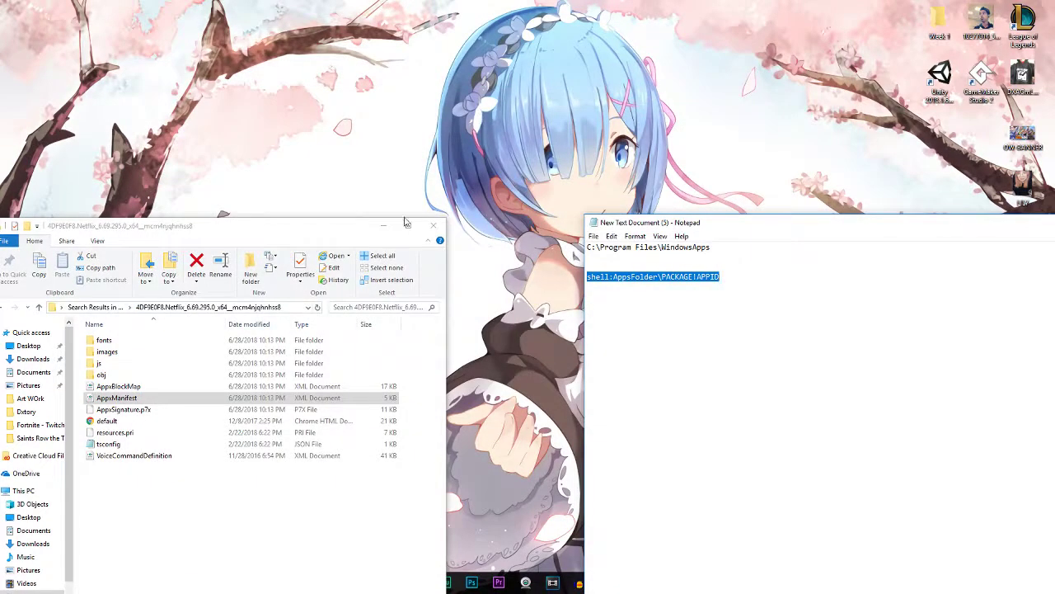
{"action": "left_click", "coordinate": [812, 303]}
{"action": "key", "text": "ctrl+a"}
{"action": "left_click", "coordinate": [772, 327]}
{"action": "key", "text": "ctrl+a"}
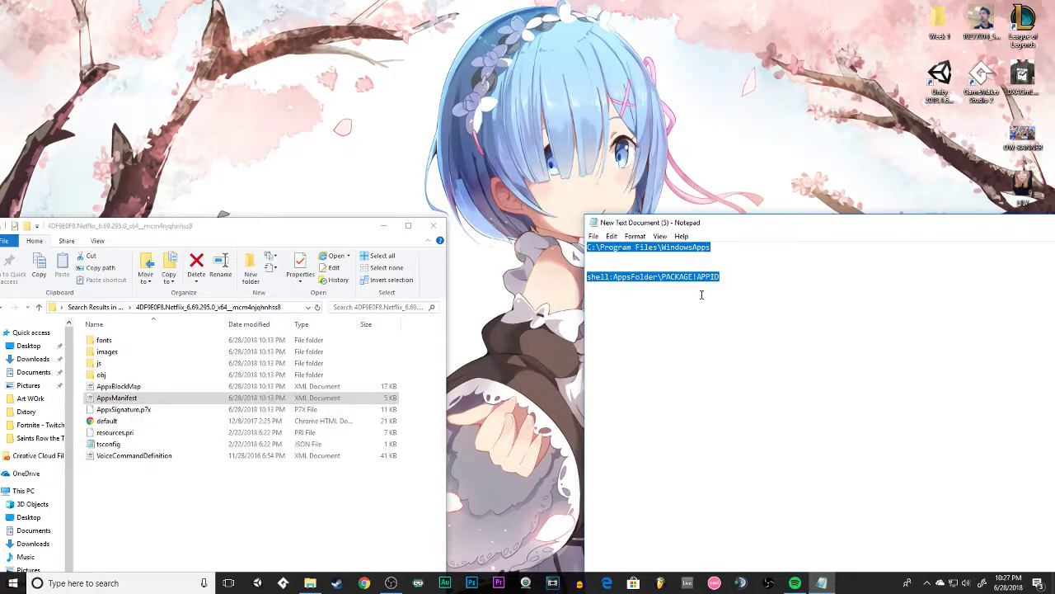
{"action": "left_click_drag", "start_coordinate": [658, 224], "coordinate": [278, 133]}
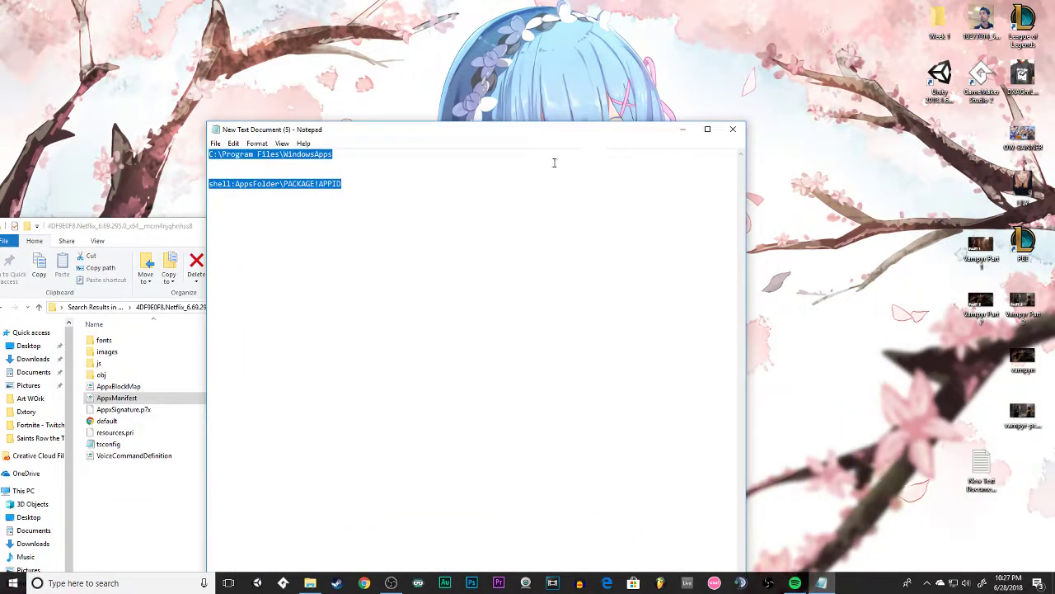
{"action": "left_click", "coordinate": [733, 129]}
{"action": "left_click_drag", "start_coordinate": [328, 226], "coordinate": [590, 87]}
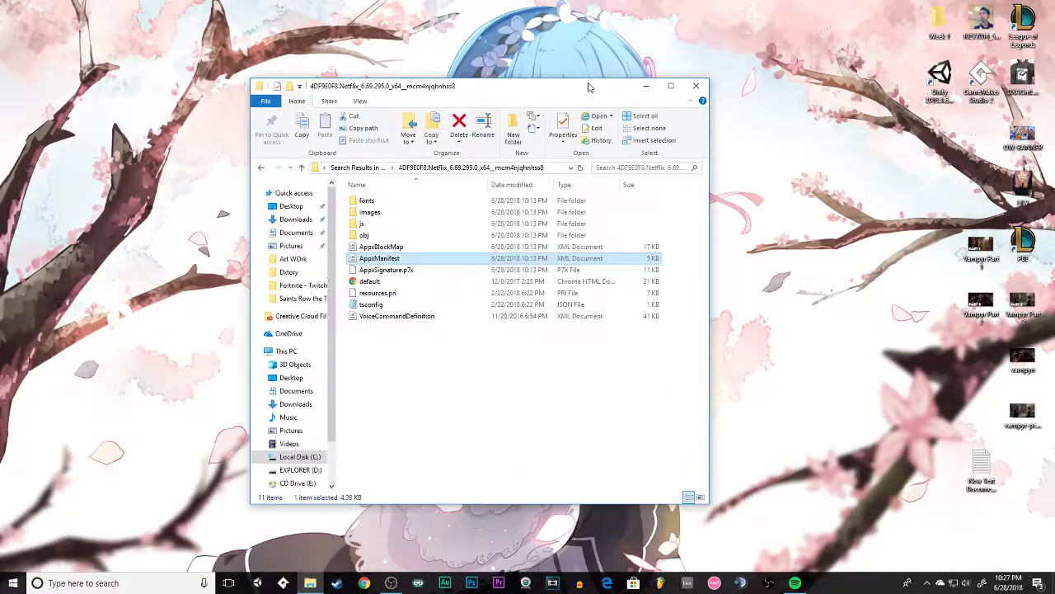